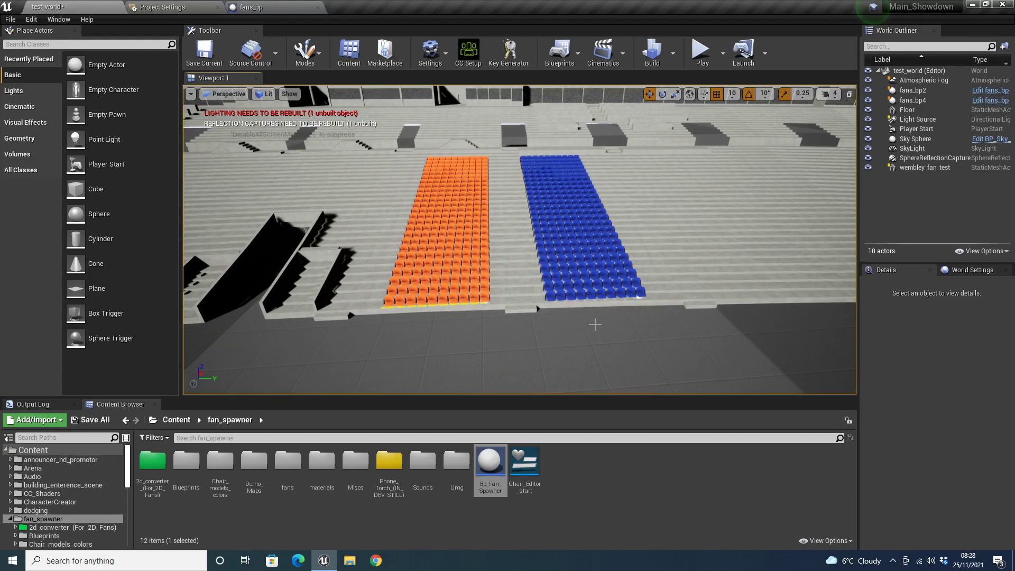
Step: Run the Chair_Editor_start utility widget from the fan_spawner folder
{"action": "right_click_drag", "start_coordinate": [672, 333], "coordinate": [597, 309]}
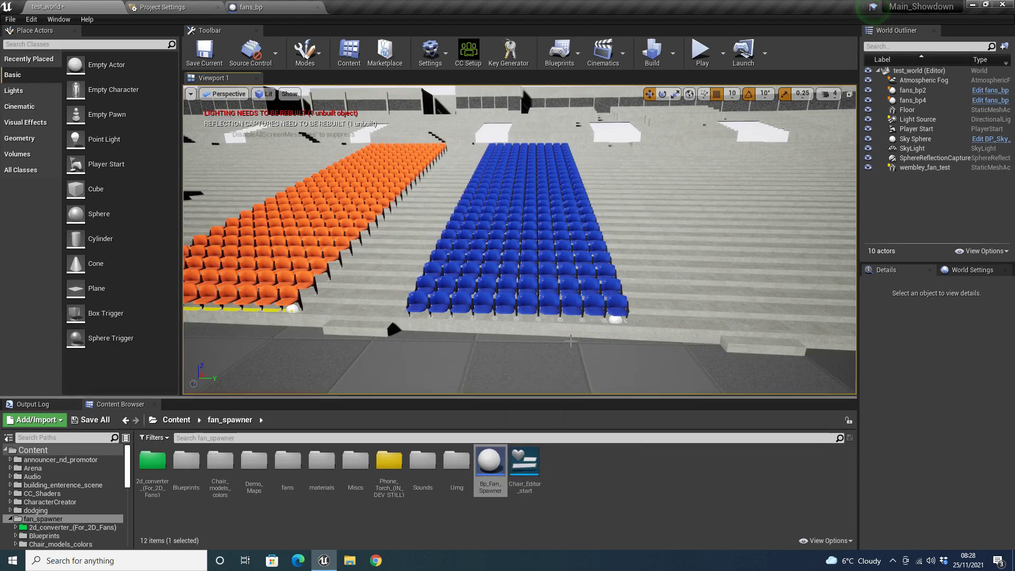
{"action": "left_click", "coordinate": [528, 475]}
{"action": "right_click", "coordinate": [529, 474]}
{"action": "left_click", "coordinate": [602, 207]}
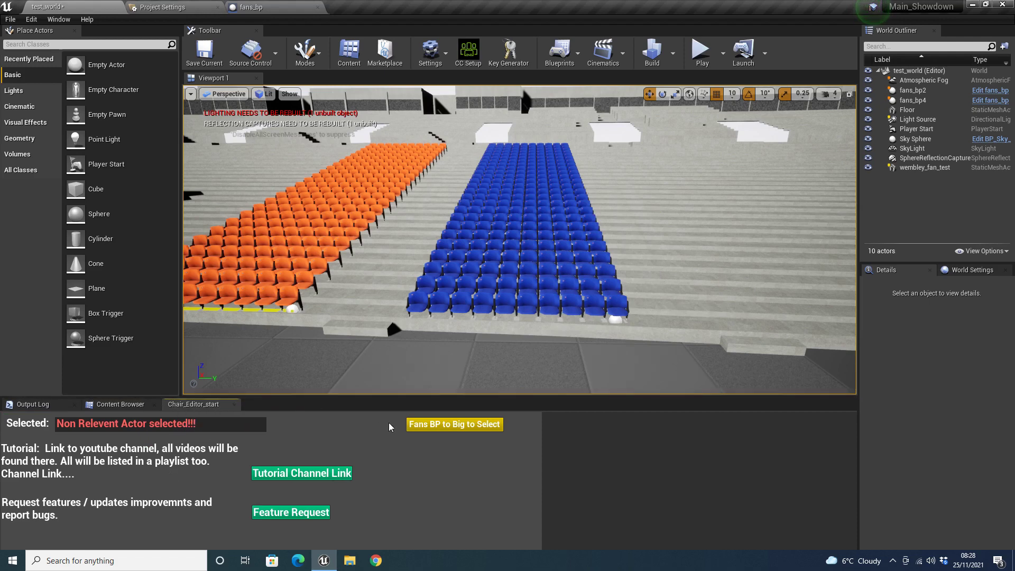
Step: Select the blue chair block fans_bp2 and show the Combine Blueprints options in the chair editor
{"action": "left_click", "coordinate": [502, 314]}
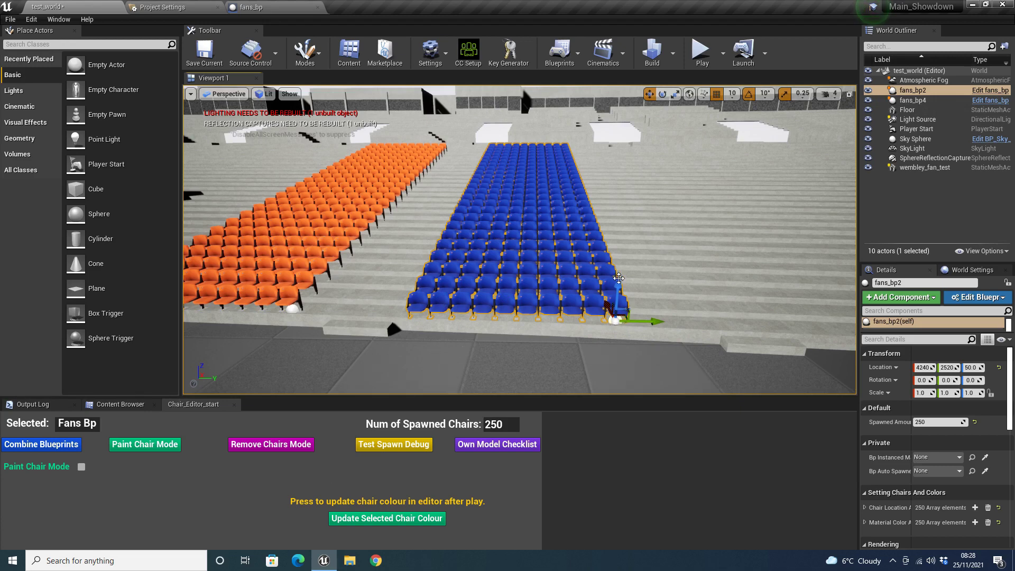
{"action": "left_click", "coordinate": [920, 105]}
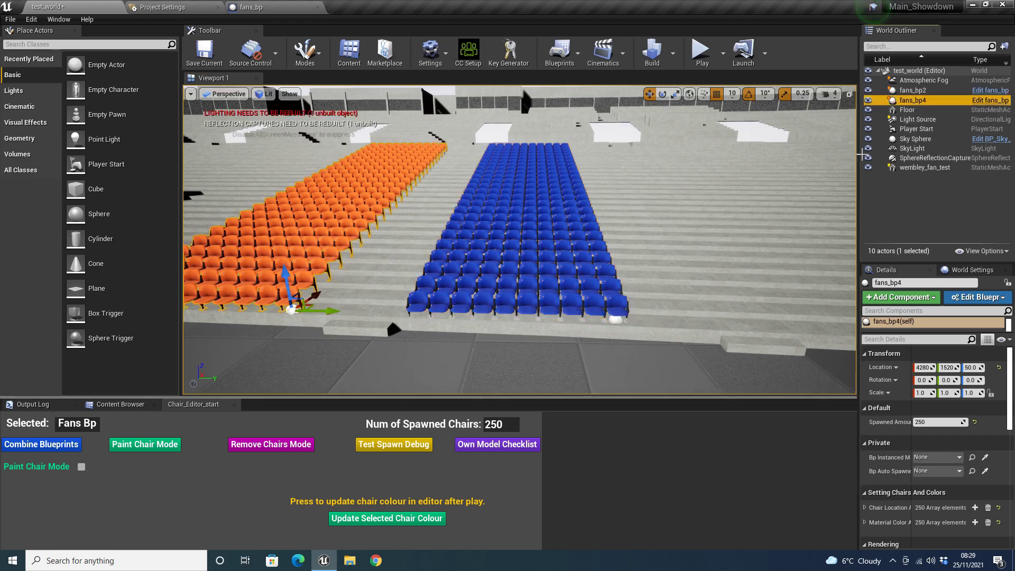
{"action": "left_click", "coordinate": [913, 91]}
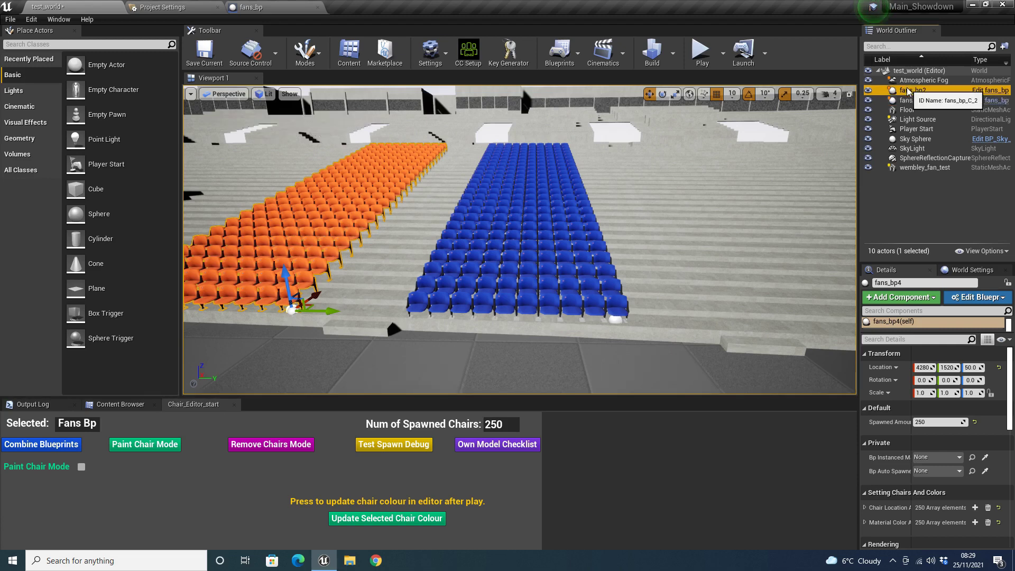
{"action": "left_click", "coordinate": [59, 452]}
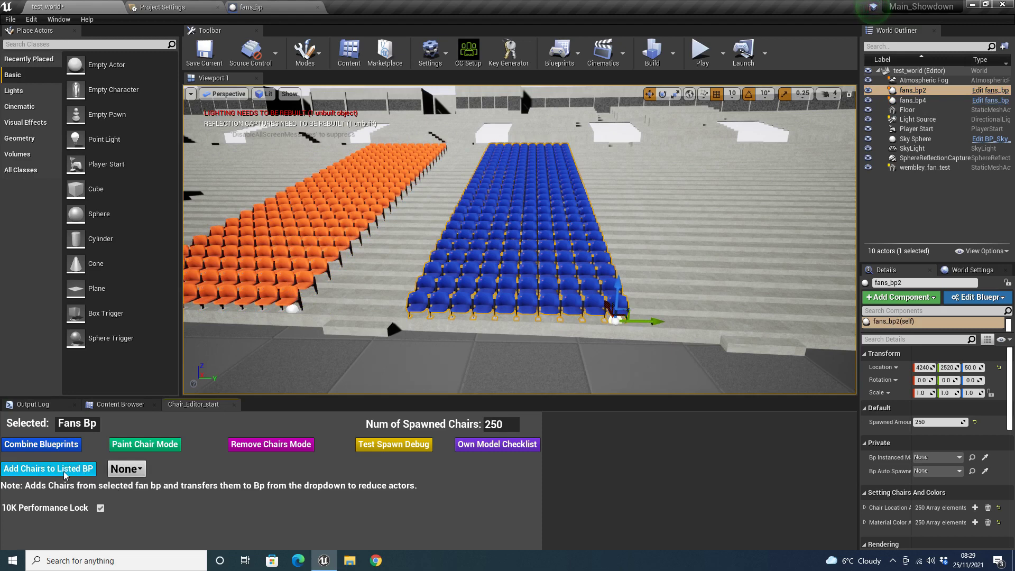
Step: Try to add the chairs of the selected fans_bp2 to fans_bp2 itself
{"action": "left_click", "coordinate": [132, 469]}
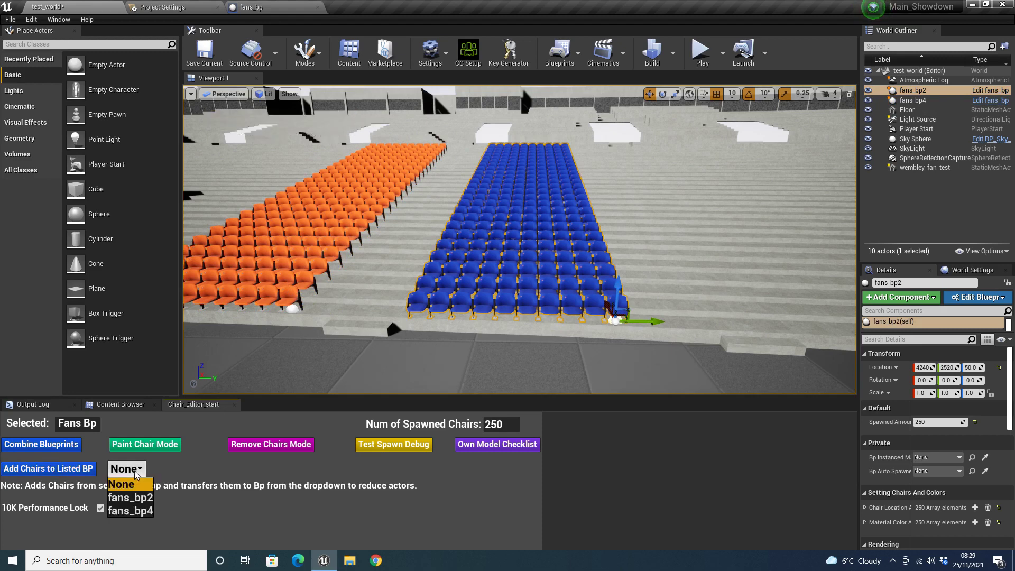
{"action": "left_click", "coordinate": [133, 500]}
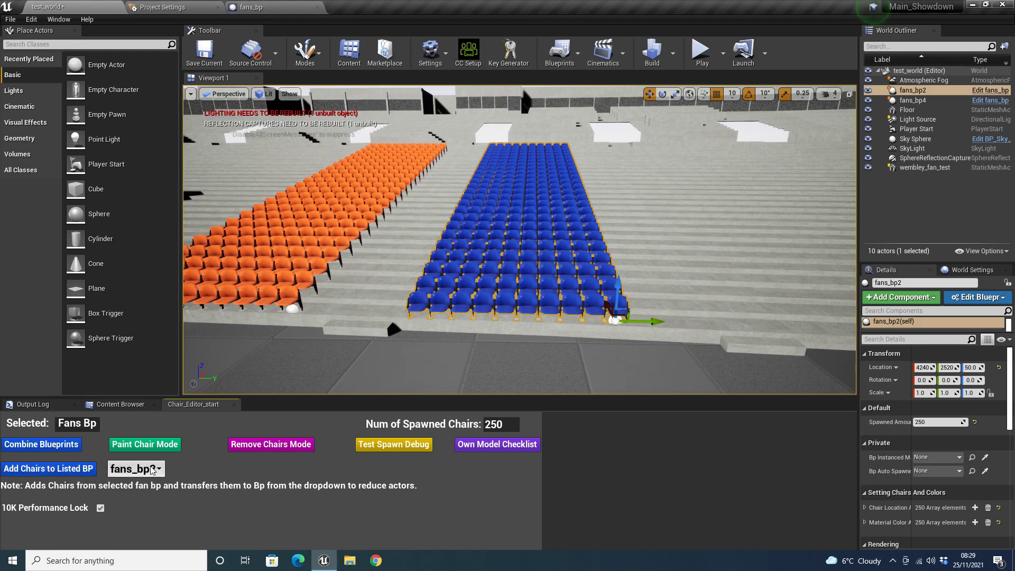
{"action": "left_click", "coordinate": [89, 469]}
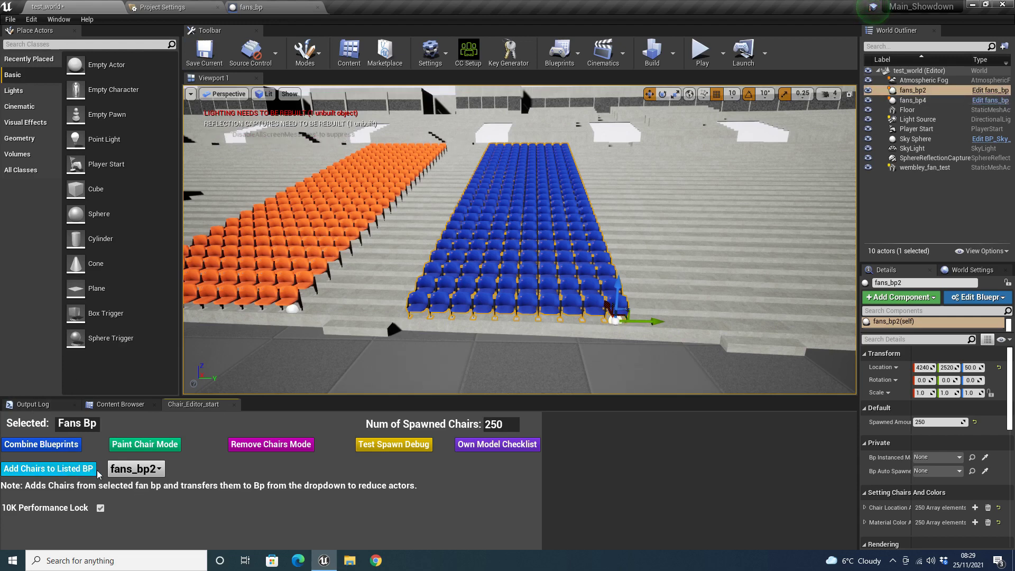
{"action": "left_click", "coordinate": [153, 444]}
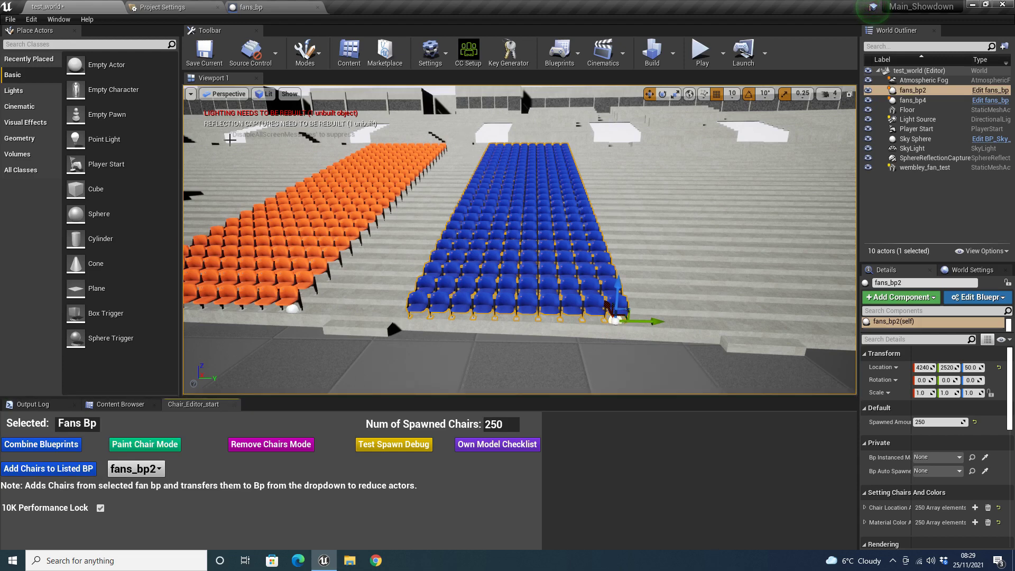
Step: Transfer the chairs of fans_bp2 into fans_bp4 and select the combined fans_bp4 actor
{"action": "left_click", "coordinate": [154, 473]}
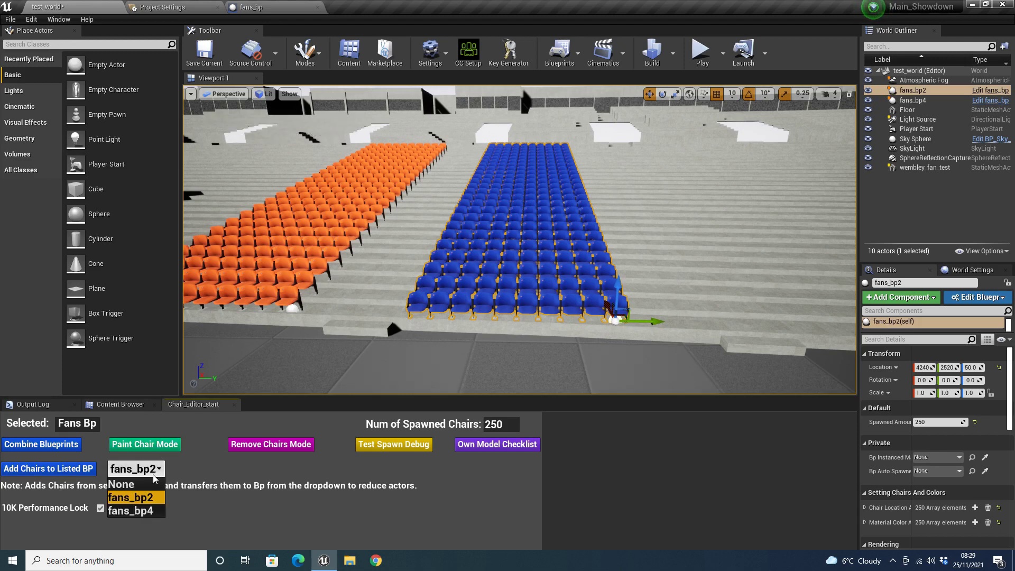
{"action": "left_click", "coordinate": [147, 515]}
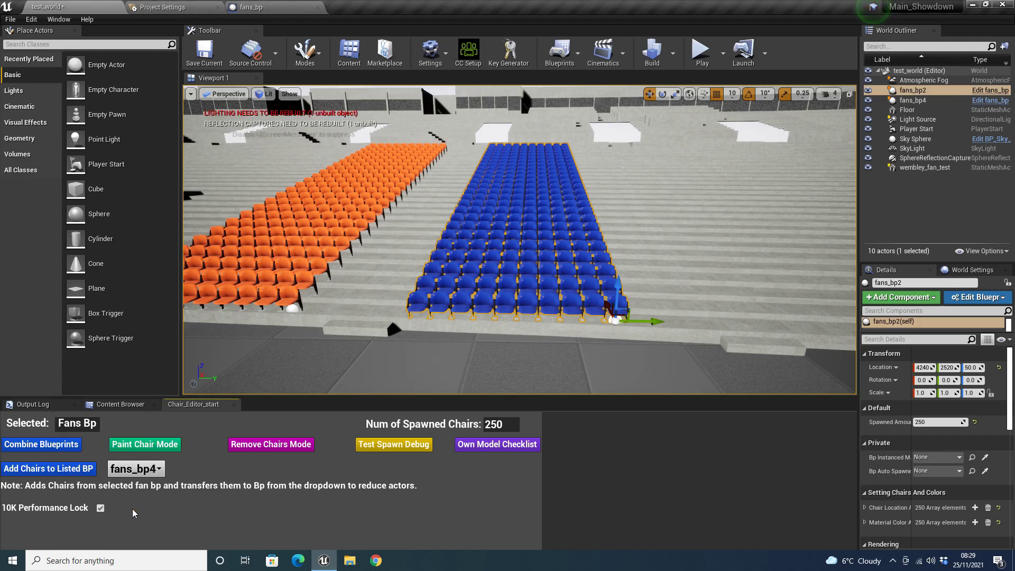
{"action": "left_click", "coordinate": [72, 473]}
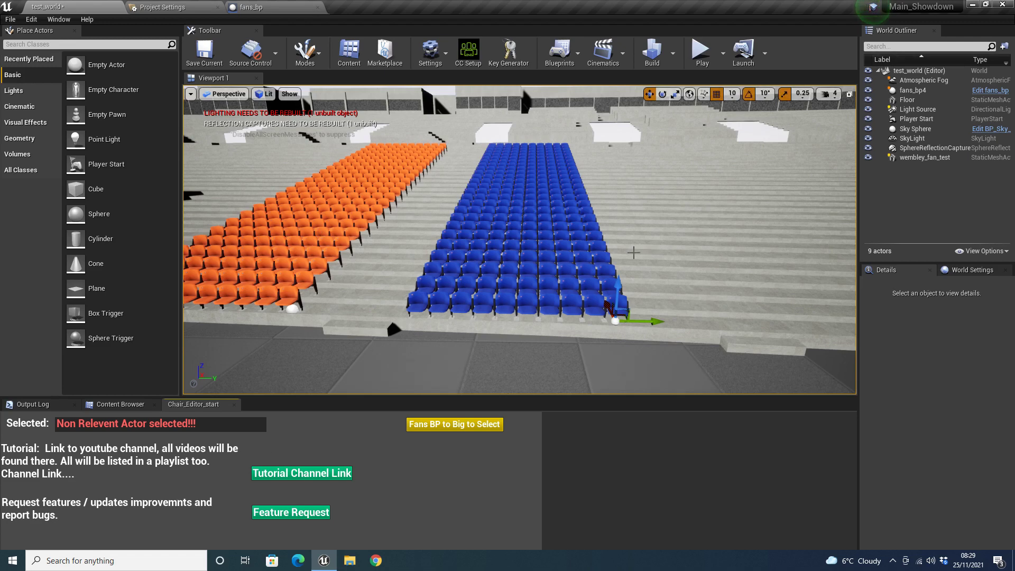
{"action": "left_click", "coordinate": [921, 94]}
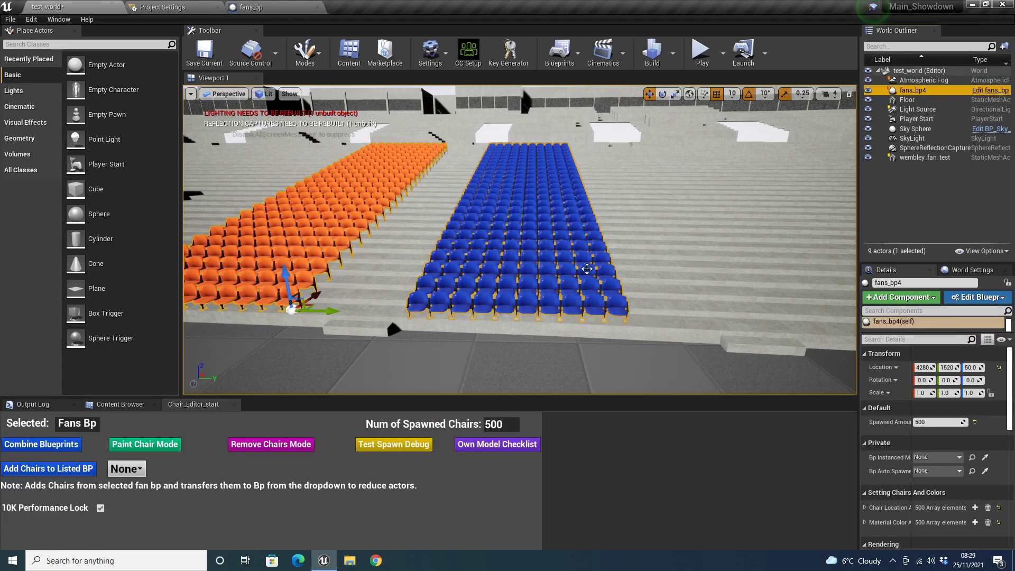
{"action": "right_click_drag", "start_coordinate": [519, 239], "coordinate": [556, 249]}
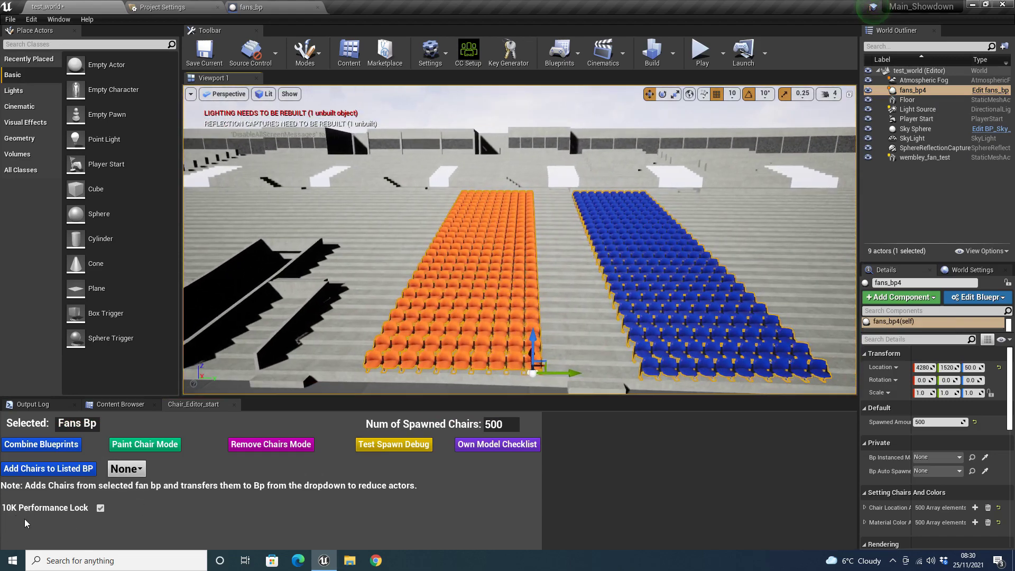
Step: Turn the 10K Performance Lock off and back on for the combined blueprint
{"action": "left_click", "coordinate": [100, 507]}
{"action": "left_click", "coordinate": [101, 508]}
{"action": "right_click_drag", "start_coordinate": [499, 352], "coordinate": [394, 325]}
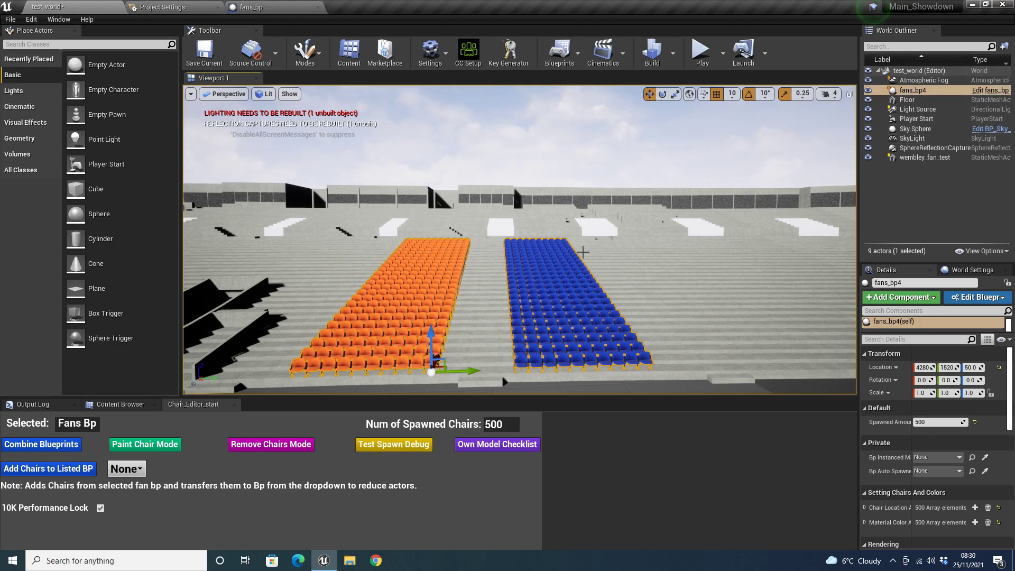
{"action": "right_click_drag", "start_coordinate": [566, 223], "coordinate": [741, 254]}
{"action": "right_click_drag", "start_coordinate": [592, 235], "coordinate": [571, 222]}
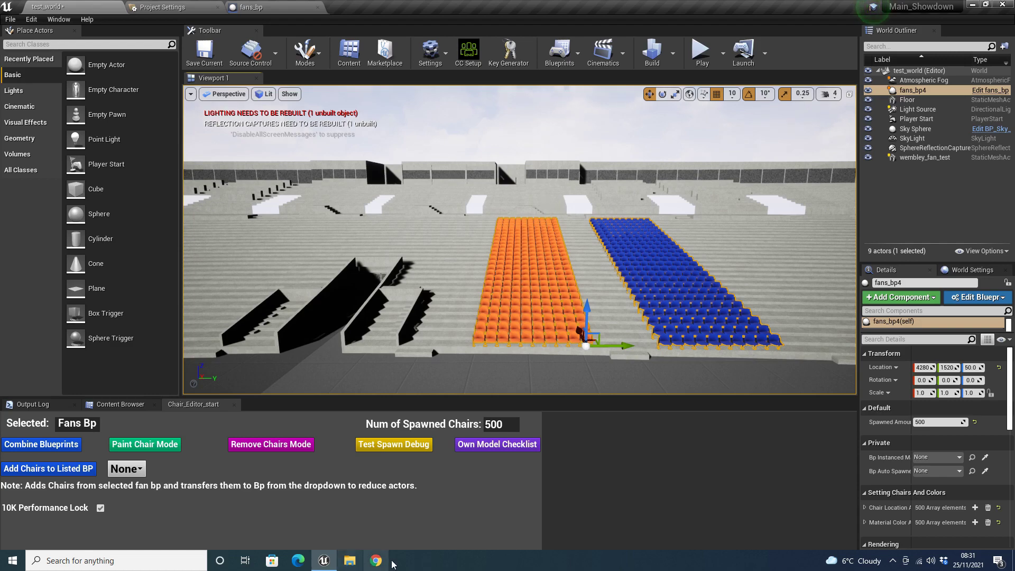
{"action": "right_click_drag", "start_coordinate": [474, 344], "coordinate": [564, 323]}
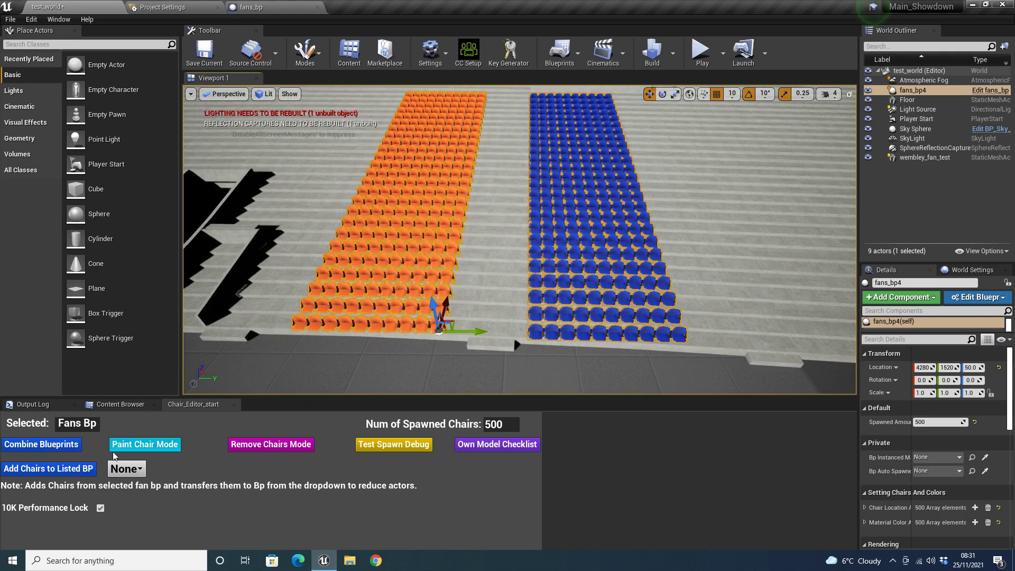
Step: Switch the chair editor to its painting options and enable Paint Chair Mode for fans_bp4
{"action": "left_click", "coordinate": [156, 451]}
{"action": "right_click_drag", "start_coordinate": [485, 276], "coordinate": [485, 222]}
{"action": "right_click_drag", "start_coordinate": [284, 290], "coordinate": [480, 245]}
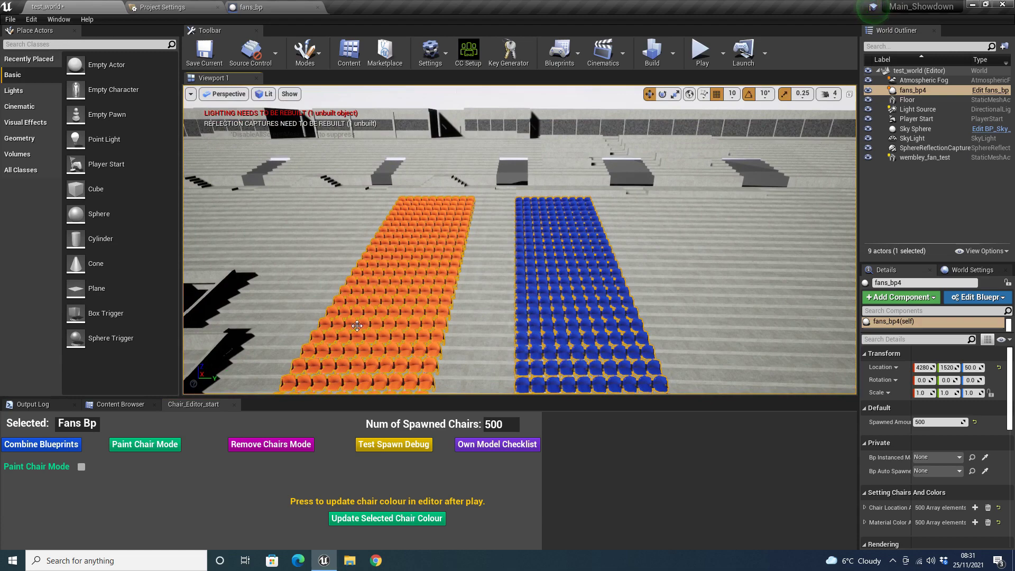
{"action": "right_click_drag", "start_coordinate": [449, 326], "coordinate": [512, 381]}
{"action": "key", "text": "d"}
{"action": "right_click_drag", "start_coordinate": [242, 303], "coordinate": [296, 303]}
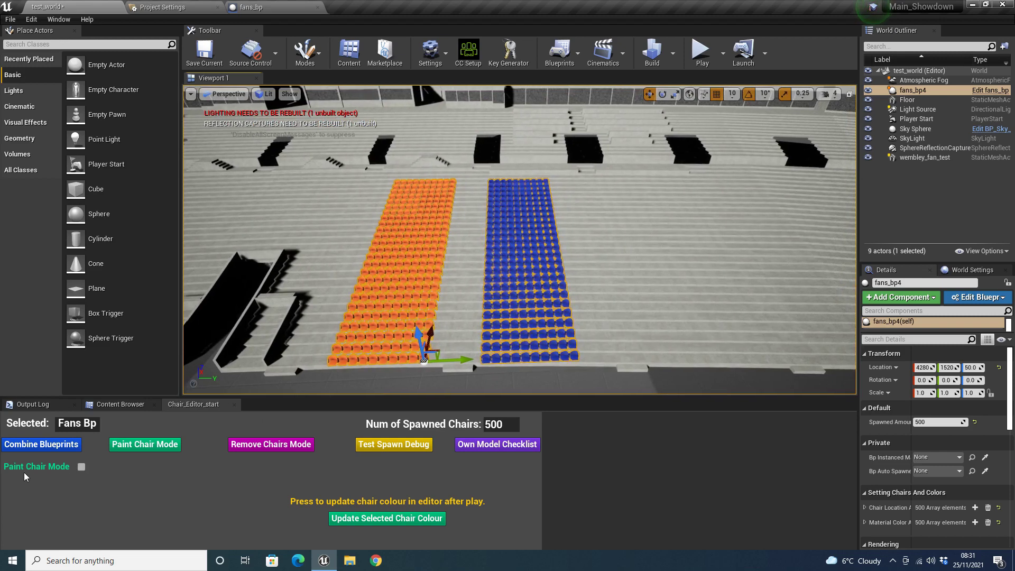
{"action": "left_click", "coordinate": [80, 469]}
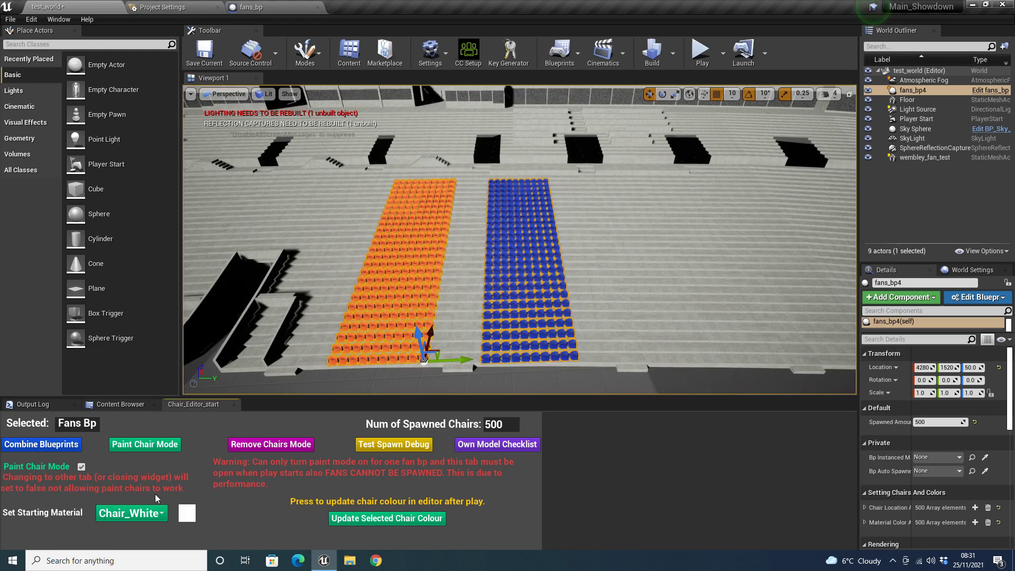
Step: Set the starting material for chair painting to green and play the level
{"action": "mouse_move", "coordinate": [494, 278]}
{"action": "right_mouse_down"}
{"action": "mouse_move", "coordinate": [439, 278]}
{"action": "mouse_move", "coordinate": [521, 277]}
{"action": "mouse_move", "coordinate": [487, 278]}
{"action": "right_mouse_up"}
{"action": "key", "text": "a"}
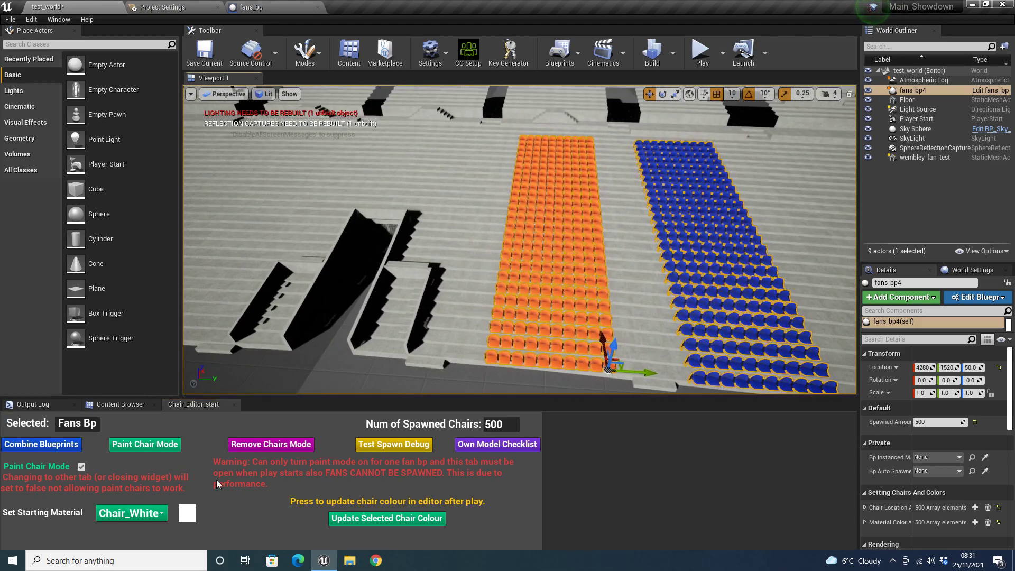
{"action": "right_click_drag", "start_coordinate": [587, 278], "coordinate": [711, 307]}
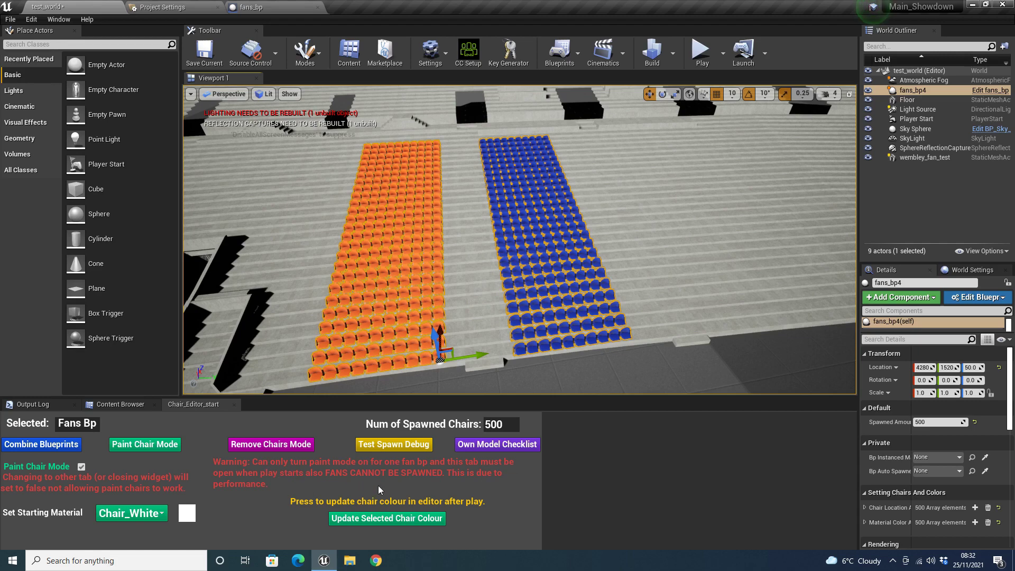
{"action": "right_click_drag", "start_coordinate": [497, 325], "coordinate": [514, 292]}
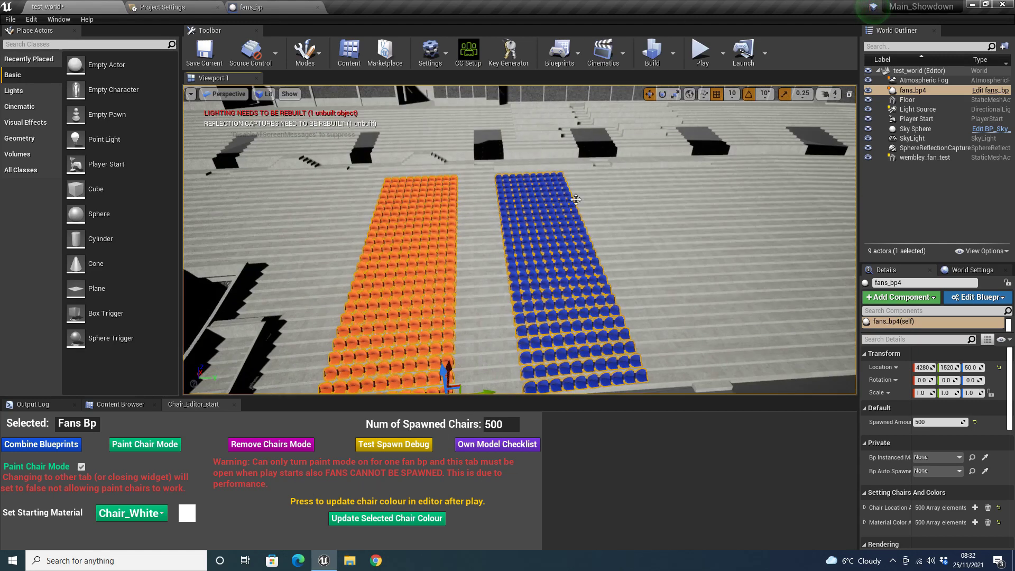
{"action": "right_click_drag", "start_coordinate": [634, 243], "coordinate": [672, 286]}
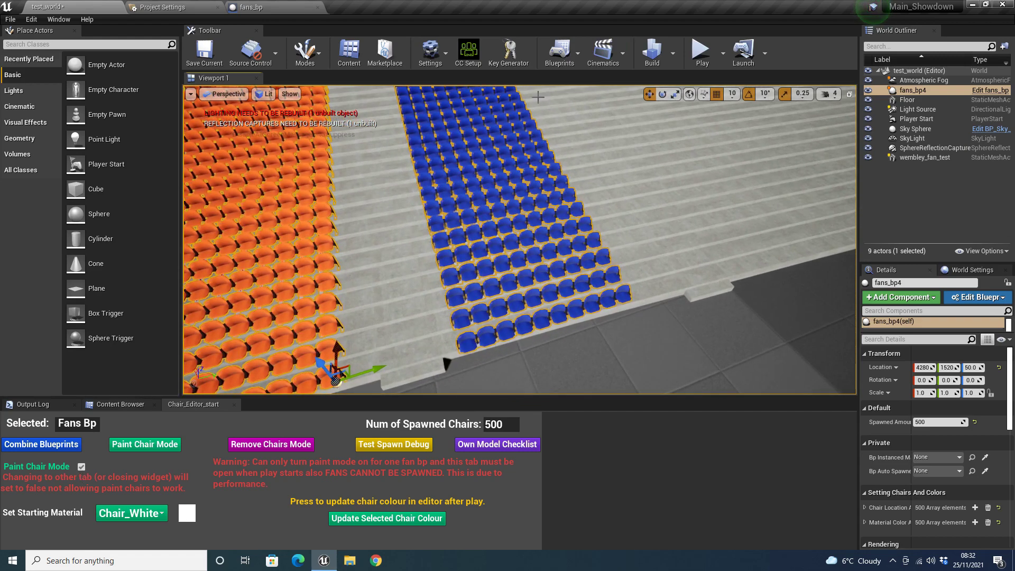
{"action": "right_click_drag", "start_coordinate": [488, 245], "coordinate": [487, 338]}
{"action": "right_click_drag", "start_coordinate": [550, 299], "coordinate": [550, 299]}
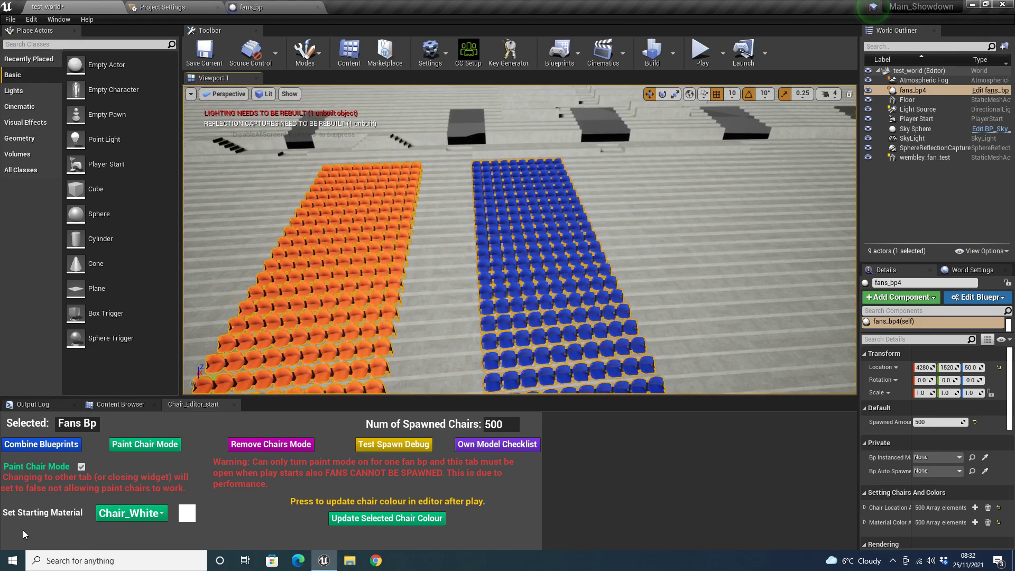
{"action": "left_click", "coordinate": [125, 511]}
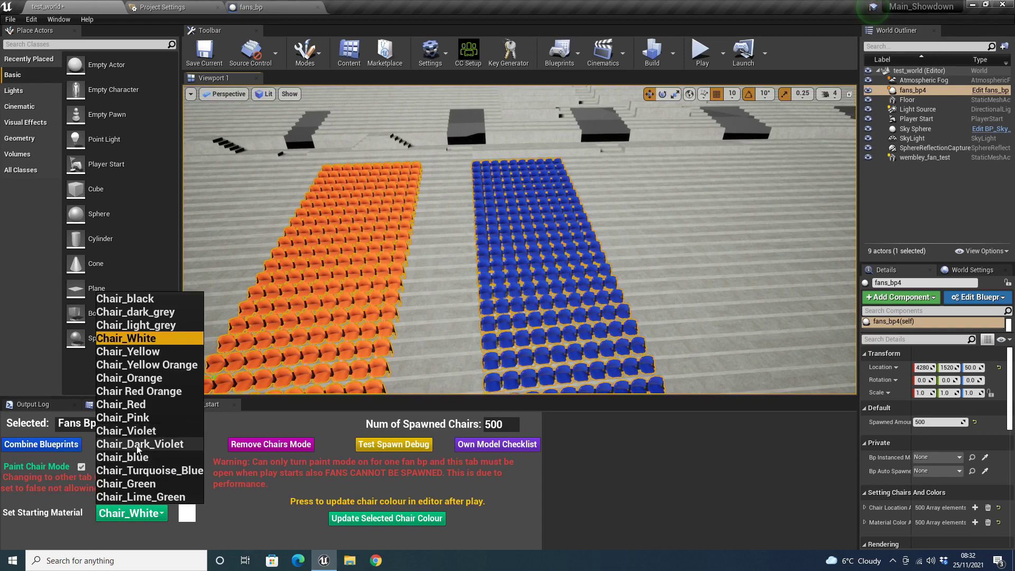
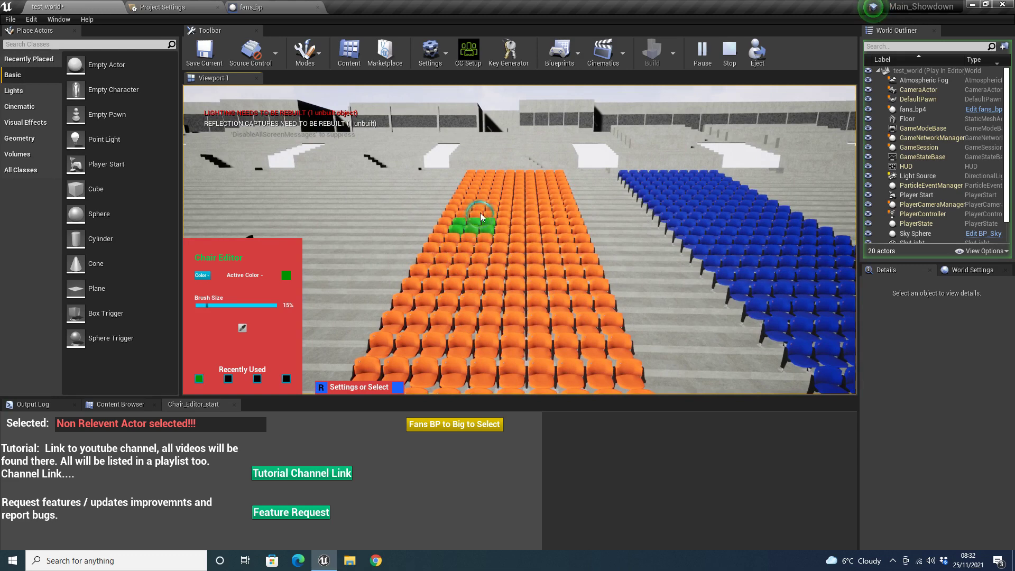
Step: Paint a small patch of orange chairs green with the 15% brush, and reduce the brush size to 1%
{"action": "key", "text": "w"}
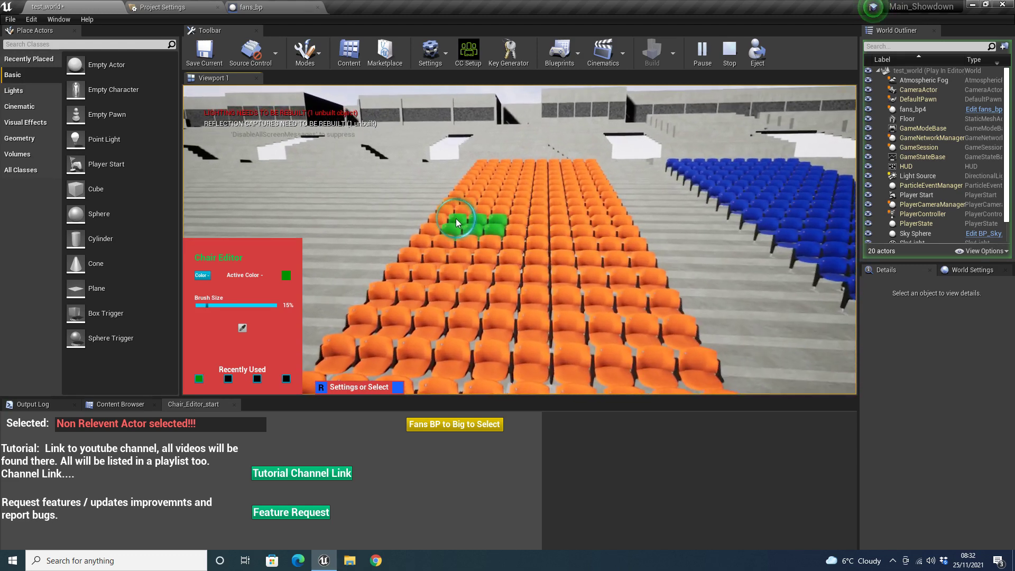
{"action": "key", "text": "w"}
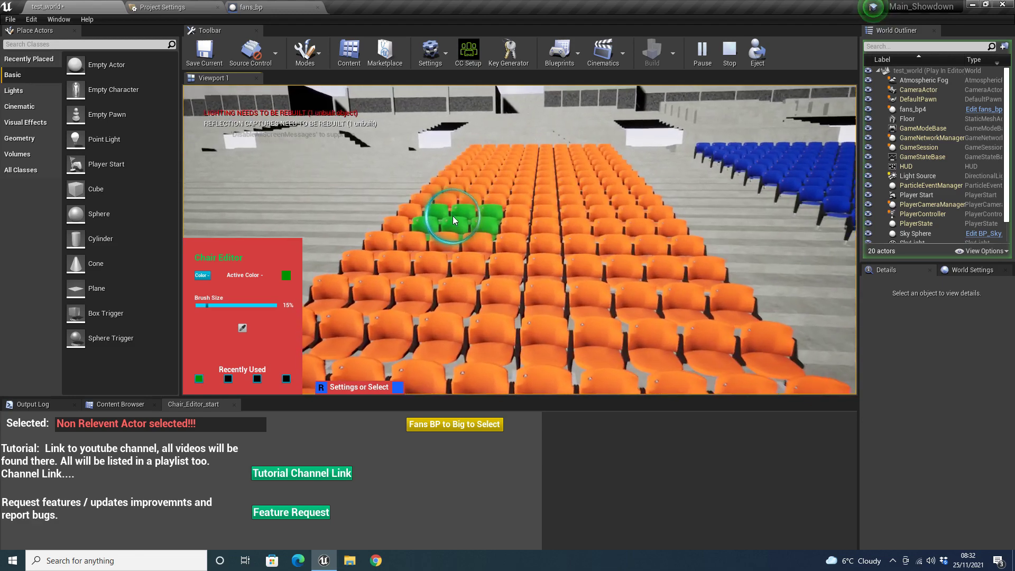
{"action": "key", "text": "s"}
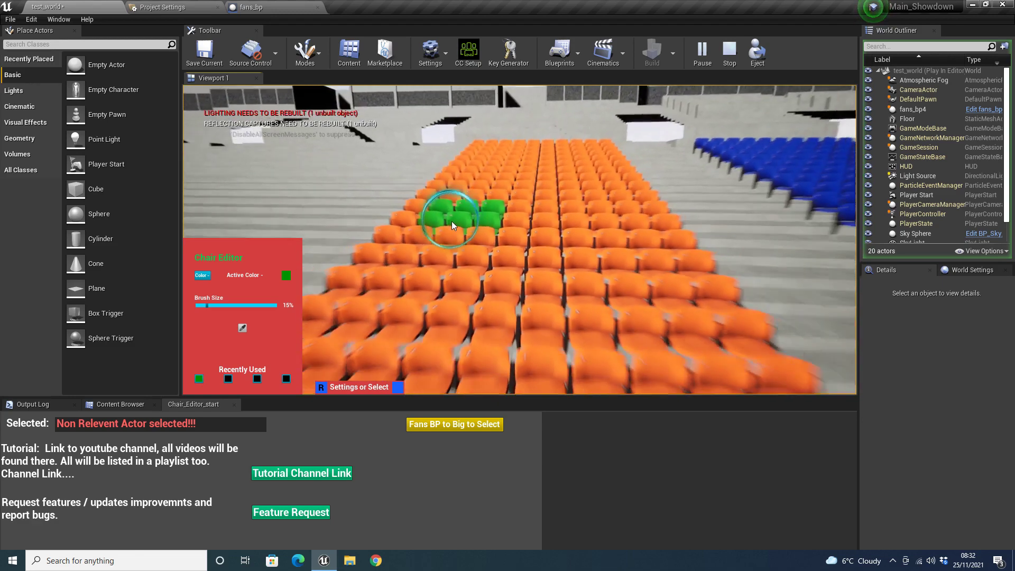
{"action": "key", "text": "s"}
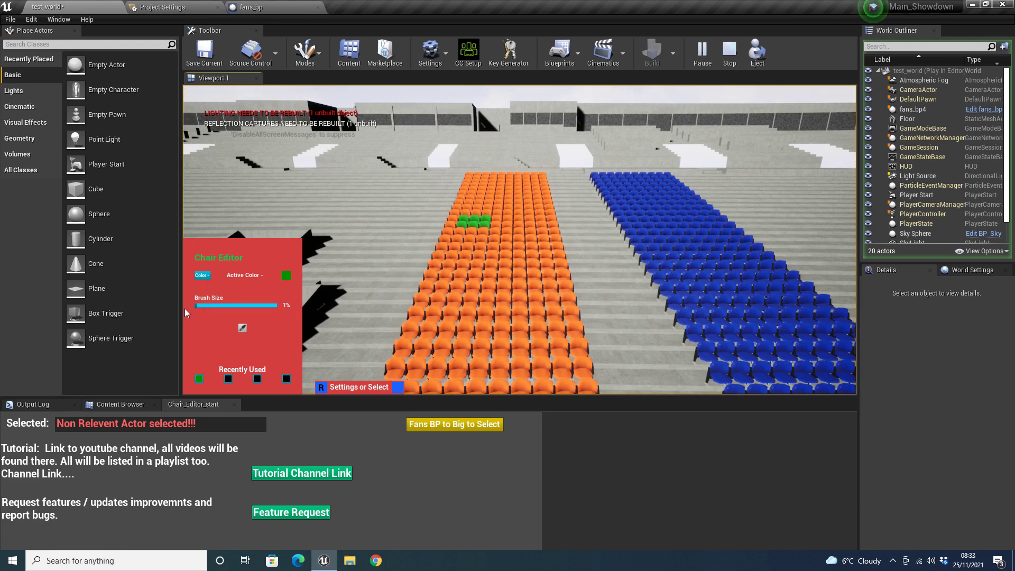
Step: Paint a one-chair-wide green line from the middle of the green patch down toward the front rows, forming a T
{"action": "key", "text": "w"}
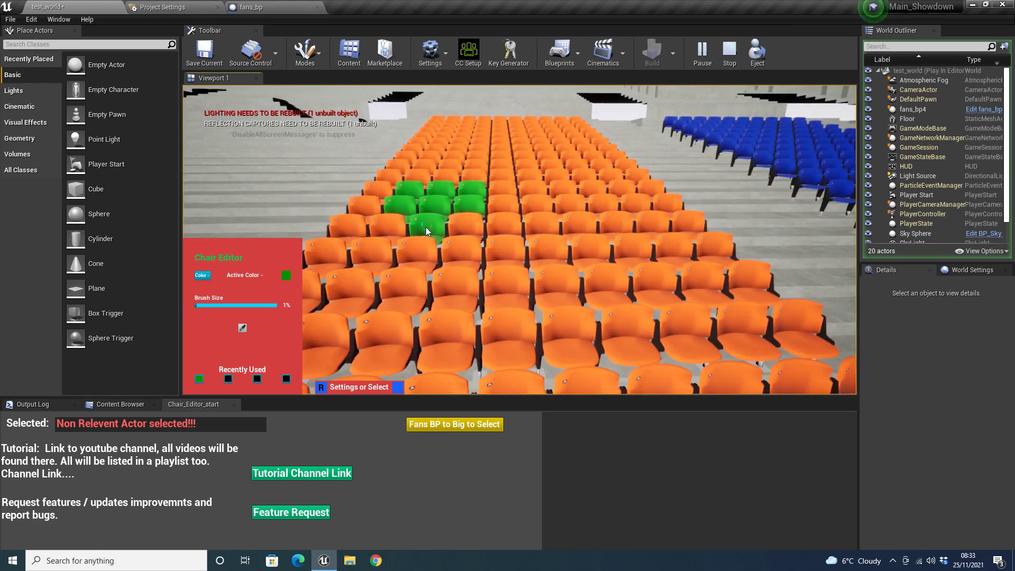
{"action": "right_click_drag", "start_coordinate": [424, 242], "coordinate": [410, 321]}
{"action": "key", "text": "s"}
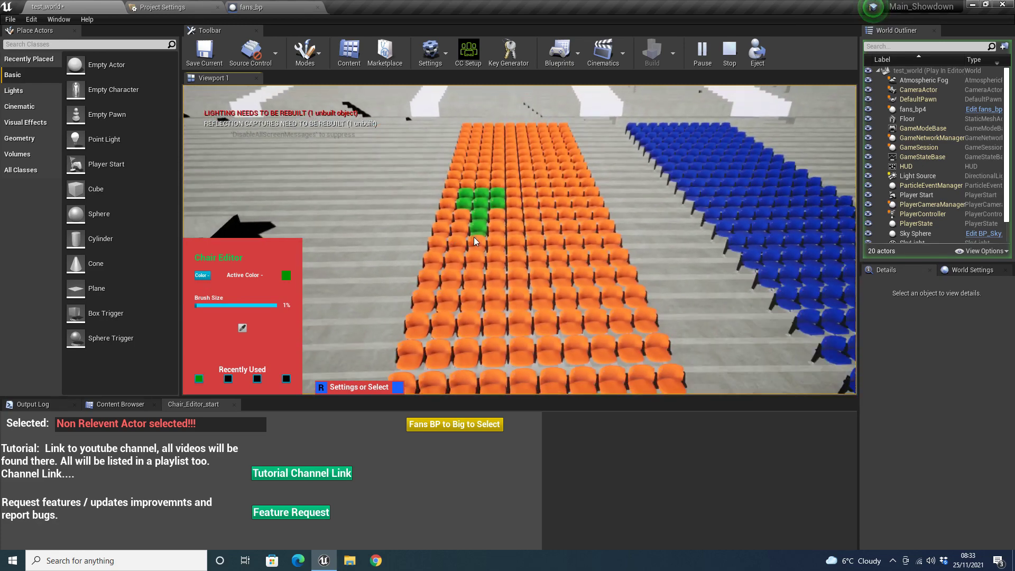
{"action": "left_click_drag", "start_coordinate": [473, 240], "coordinate": [468, 349]}
{"action": "key", "text": "s"}
{"action": "right_click_drag", "start_coordinate": [491, 278], "coordinate": [491, 321]}
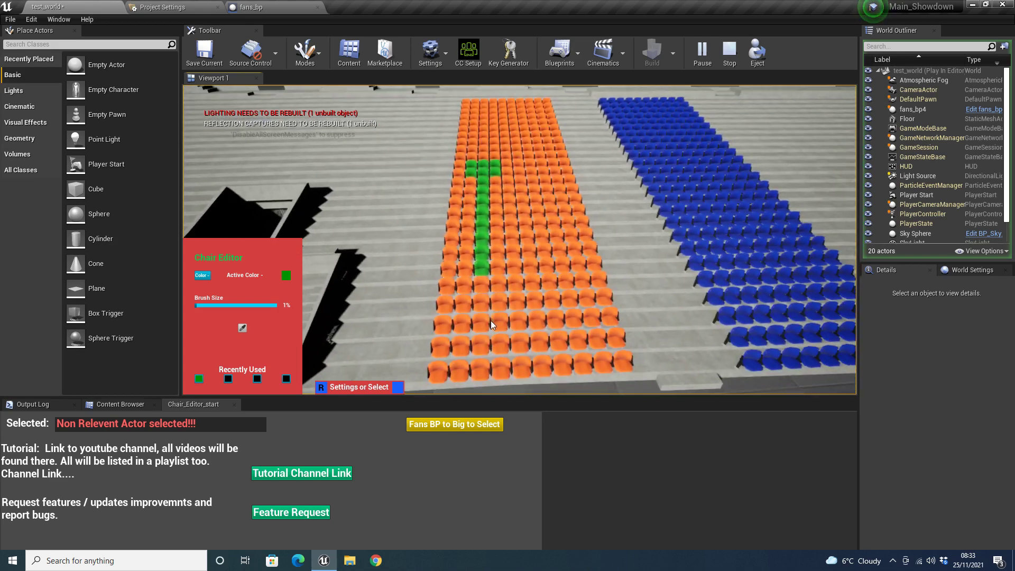
Step: Extend the one-chair-wide green line along a front row and back up to the top patch, forming a D shape
{"action": "left_click_drag", "start_coordinate": [482, 290], "coordinate": [570, 289]}
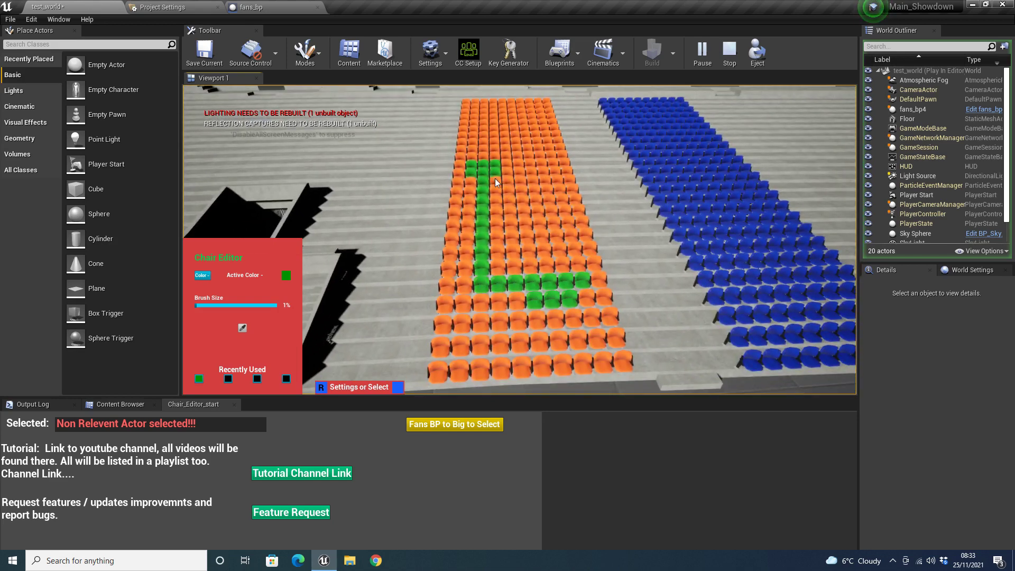
{"action": "left_click_drag", "start_coordinate": [564, 229], "coordinate": [577, 274]}
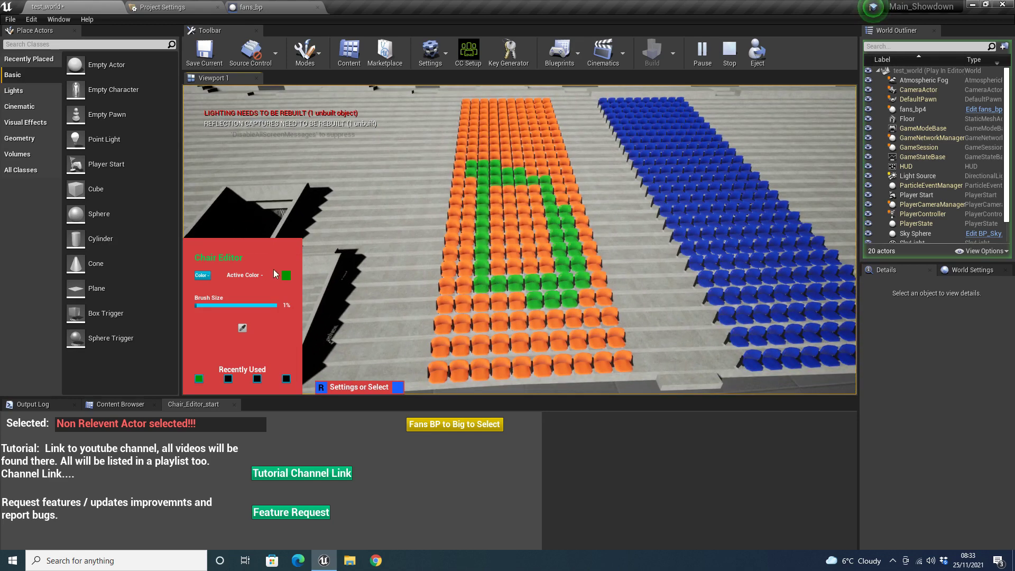
Step: Change the active paint colour to orange and again to light grey, and paint diagonally across the green shape
{"action": "left_click", "coordinate": [207, 277]}
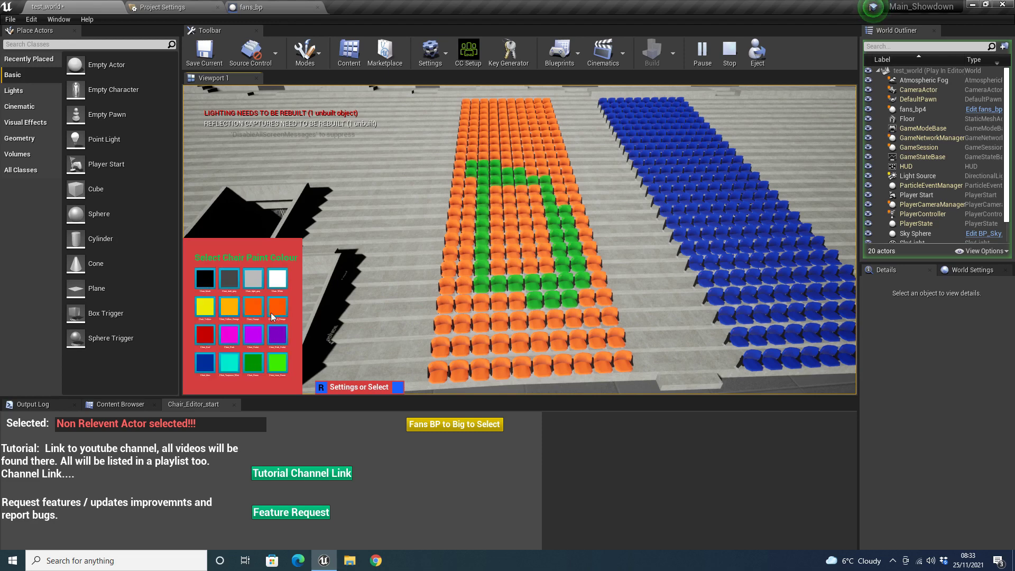
{"action": "left_click", "coordinate": [251, 316]}
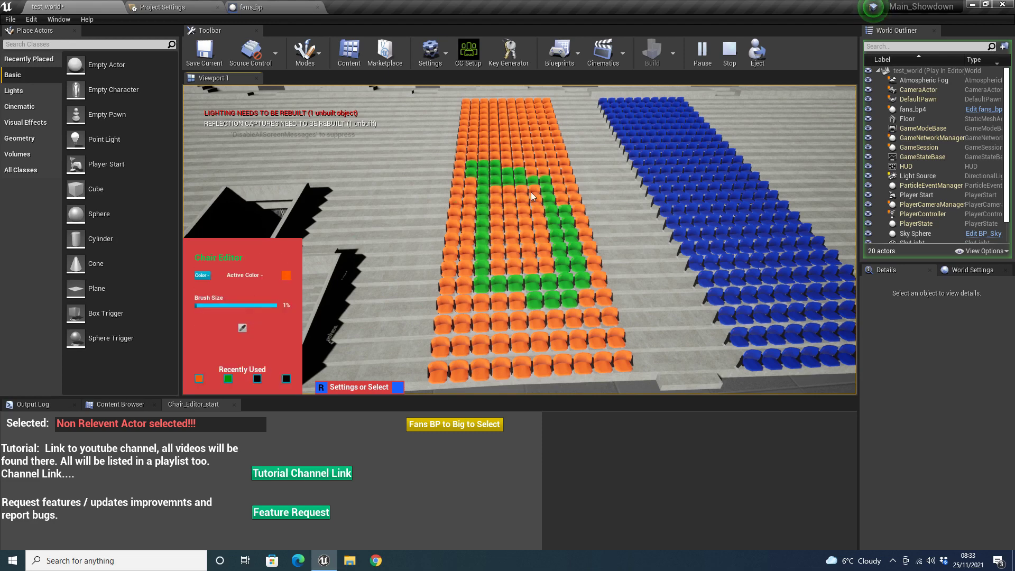
{"action": "left_click", "coordinate": [204, 276]}
{"action": "left_click", "coordinate": [254, 279]}
{"action": "mouse_move", "coordinate": [482, 170]}
{"action": "left_mouse_down"}
{"action": "mouse_move", "coordinate": [584, 275]}
{"action": "mouse_move", "coordinate": [607, 317]}
{"action": "left_mouse_up"}
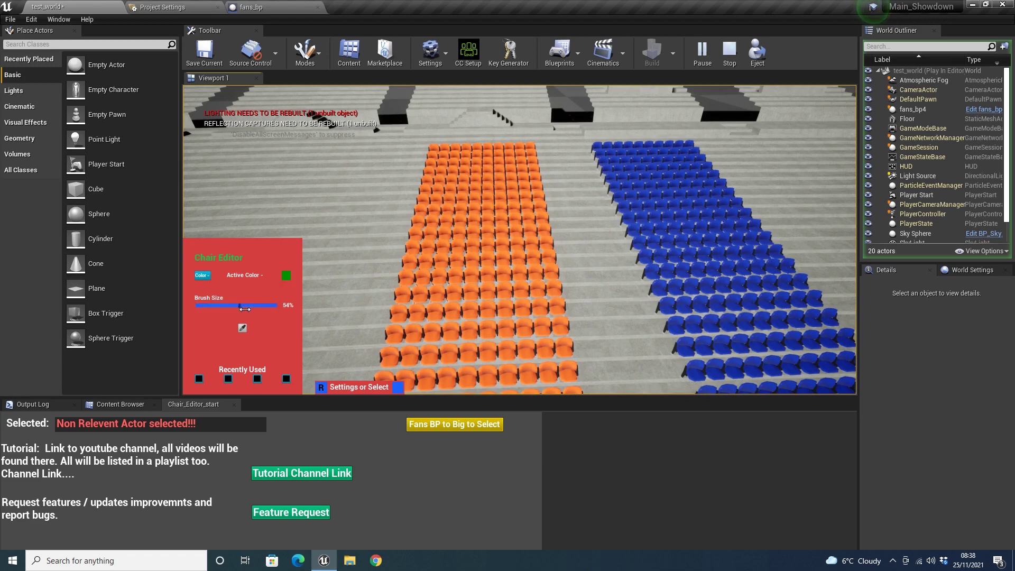
Step: Set the brush size to 100% and paint the upper rows of the orange chair block green
{"action": "mouse_move", "coordinate": [493, 205]}
{"action": "right_mouse_down"}
{"action": "mouse_move", "coordinate": [442, 301]}
{"action": "mouse_move", "coordinate": [390, 348]}
{"action": "right_mouse_up"}
{"action": "mouse_move", "coordinate": [528, 285]}
{"action": "right_mouse_down"}
{"action": "mouse_move", "coordinate": [448, 325]}
{"action": "mouse_move", "coordinate": [360, 341]}
{"action": "mouse_move", "coordinate": [477, 274]}
{"action": "right_mouse_up"}
{"action": "scroll", "coordinate": [476, 279], "scroll_direction": "down", "scroll_amount": 5}
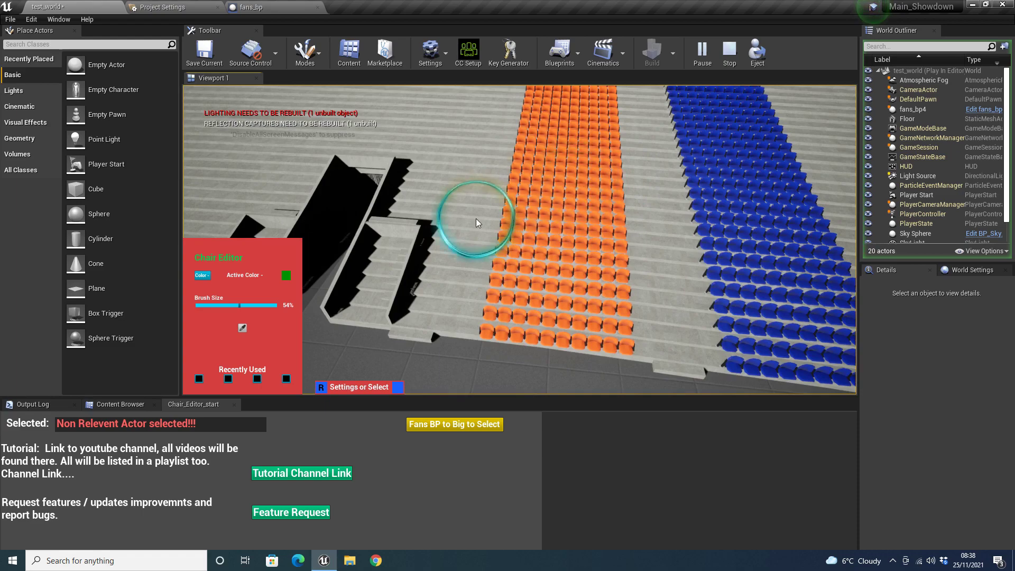
{"action": "right_click_drag", "start_coordinate": [475, 218], "coordinate": [522, 157]}
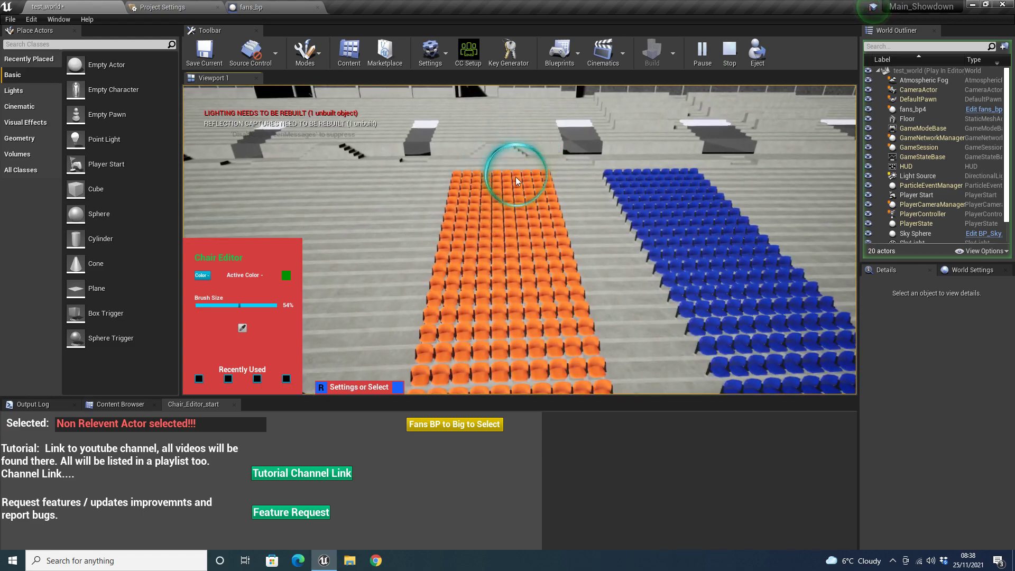
{"action": "mouse_move", "coordinate": [517, 236]}
{"action": "right_mouse_down"}
{"action": "mouse_move", "coordinate": [493, 252]}
{"action": "mouse_move", "coordinate": [529, 248]}
{"action": "mouse_move", "coordinate": [522, 224]}
{"action": "right_mouse_up"}
{"action": "right_click_drag", "start_coordinate": [597, 205], "coordinate": [272, 127]}
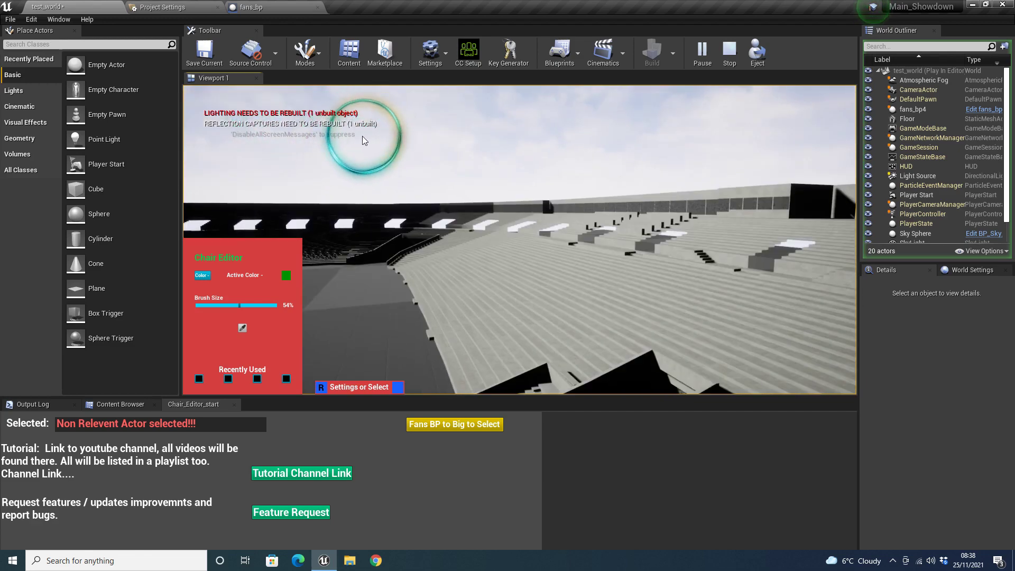
{"action": "mouse_move", "coordinate": [456, 322]}
{"action": "right_mouse_down"}
{"action": "mouse_move", "coordinate": [842, 388]}
{"action": "mouse_move", "coordinate": [623, 286]}
{"action": "mouse_move", "coordinate": [570, 320]}
{"action": "right_mouse_up"}
{"action": "mouse_move", "coordinate": [518, 271]}
{"action": "right_mouse_down"}
{"action": "mouse_move", "coordinate": [740, 359]}
{"action": "mouse_move", "coordinate": [516, 323]}
{"action": "mouse_move", "coordinate": [491, 302]}
{"action": "mouse_move", "coordinate": [508, 284]}
{"action": "mouse_move", "coordinate": [503, 195]}
{"action": "mouse_move", "coordinate": [509, 225]}
{"action": "mouse_move", "coordinate": [512, 217]}
{"action": "right_mouse_up"}
{"action": "left_click_drag", "start_coordinate": [243, 306], "coordinate": [312, 301]}
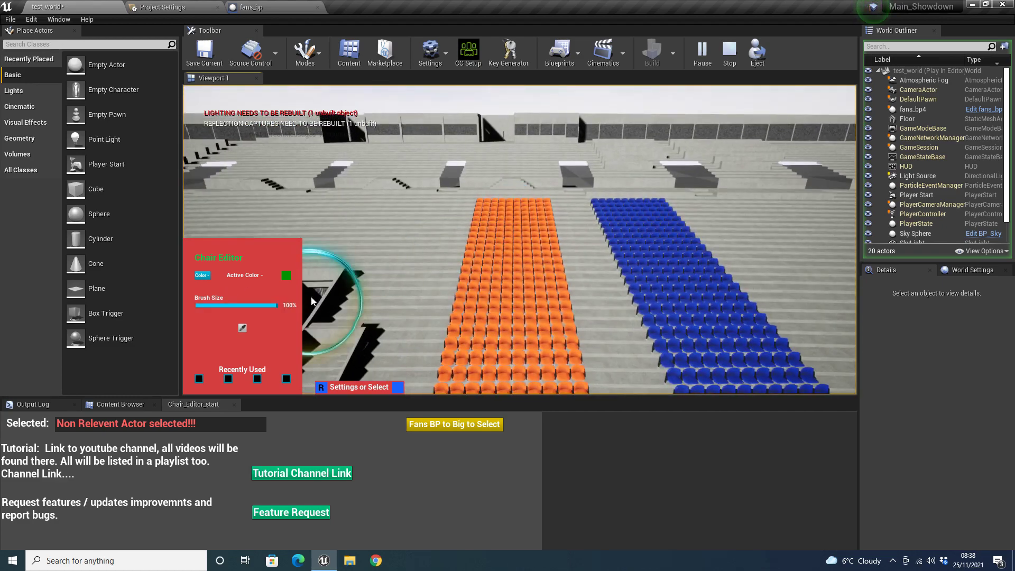
{"action": "left_click", "coordinate": [512, 231]}
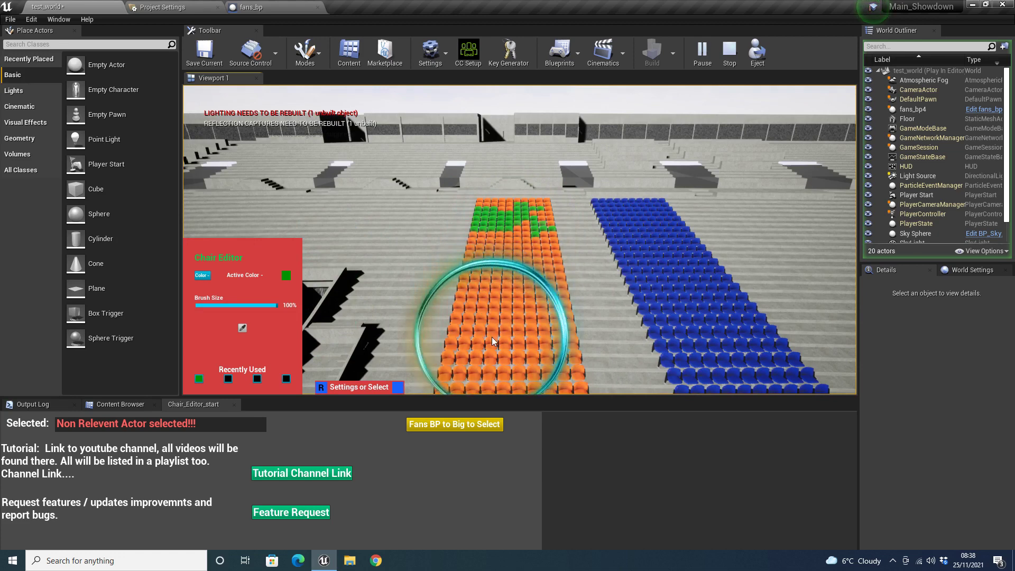
{"action": "left_click", "coordinate": [521, 239]}
Step: Paint the front rows of the orange block and a large patch of the blue block green
{"action": "right_click_drag", "start_coordinate": [667, 233], "coordinate": [637, 287]}
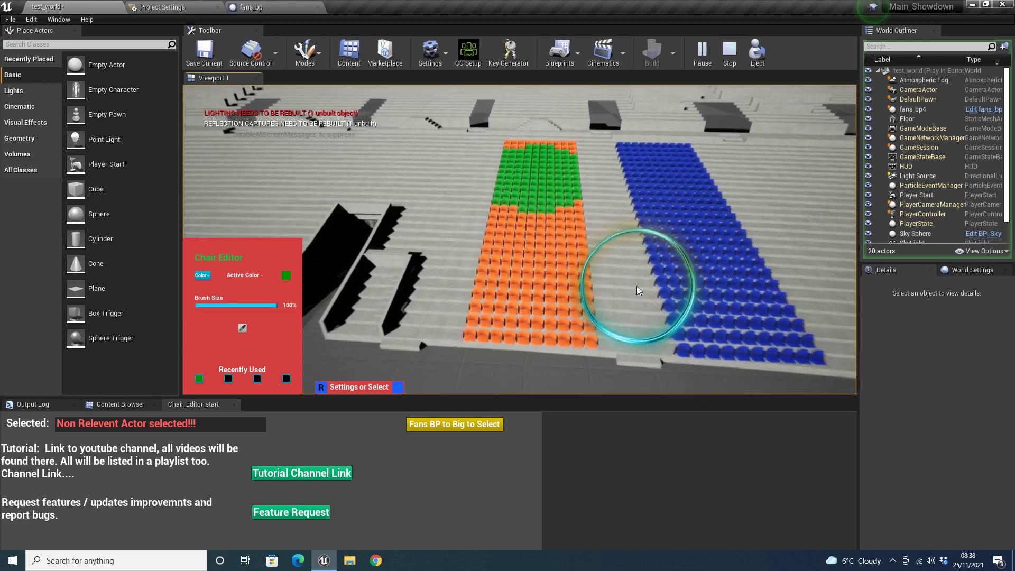
{"action": "left_click_drag", "start_coordinate": [535, 278], "coordinate": [535, 282]}
{"action": "right_click_drag", "start_coordinate": [446, 300], "coordinate": [491, 279]}
{"action": "key", "text": "w"}
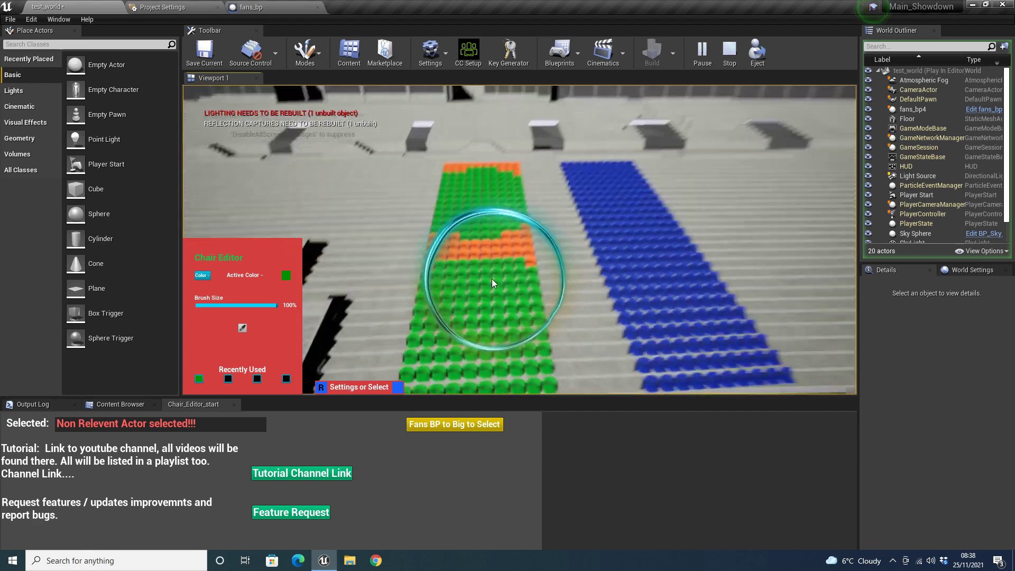
{"action": "left_click", "coordinate": [676, 272]}
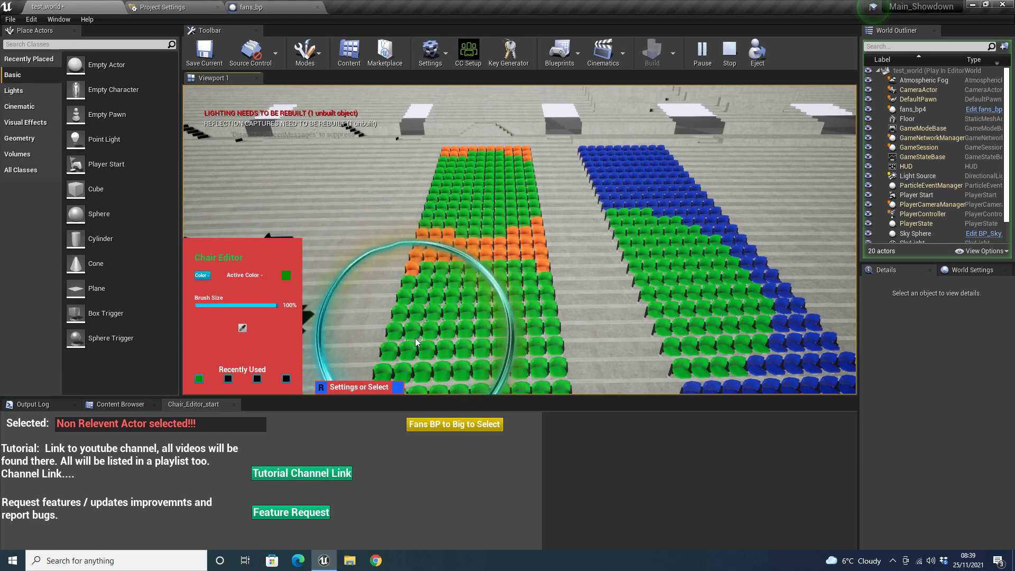
Step: Toggle the input mode from the paint brush to the plain cursor and back to the brush
{"action": "key", "text": "r"}
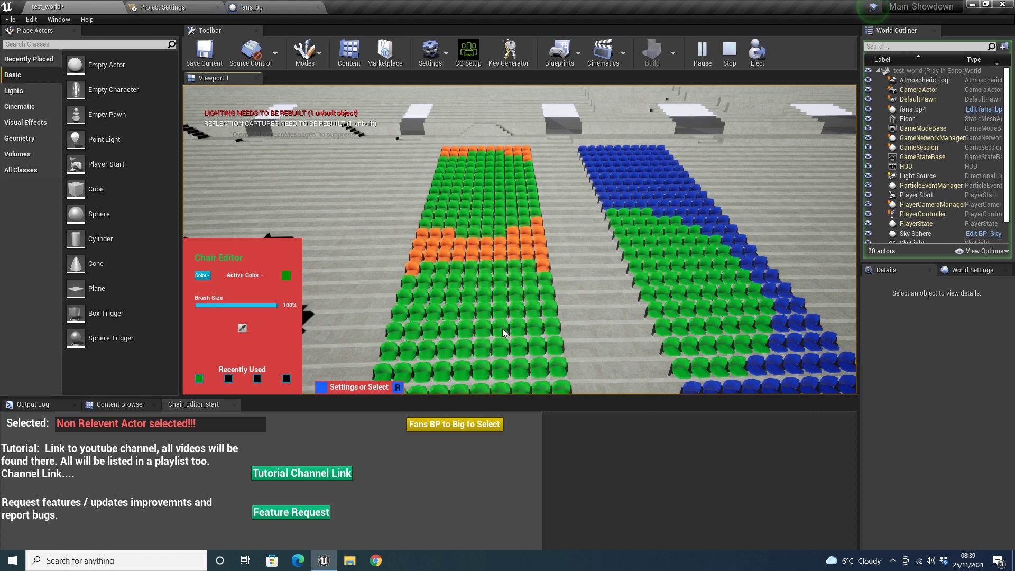
{"action": "key", "text": "r"}
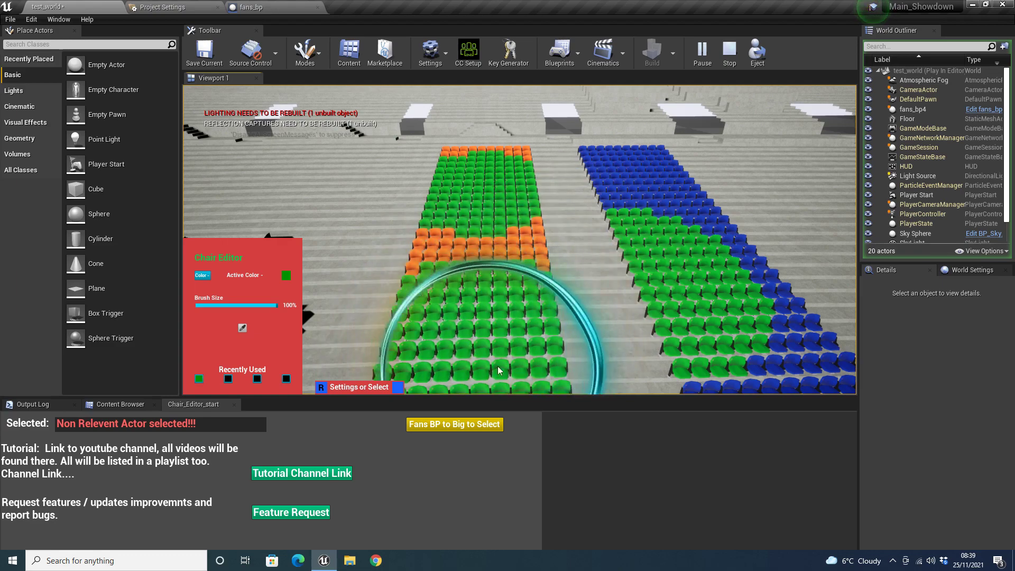
Step: End the play session and update the selected chair colours of fans_bp4 in the editor
{"action": "mouse_move", "coordinate": [497, 367]}
{"action": "right_mouse_down"}
{"action": "mouse_move", "coordinate": [542, 299]}
{"action": "mouse_move", "coordinate": [786, 319]}
{"action": "mouse_move", "coordinate": [855, 312]}
{"action": "mouse_move", "coordinate": [601, 294]}
{"action": "mouse_move", "coordinate": [665, 306]}
{"action": "mouse_move", "coordinate": [497, 278]}
{"action": "right_mouse_up"}
{"action": "key", "text": "s"}
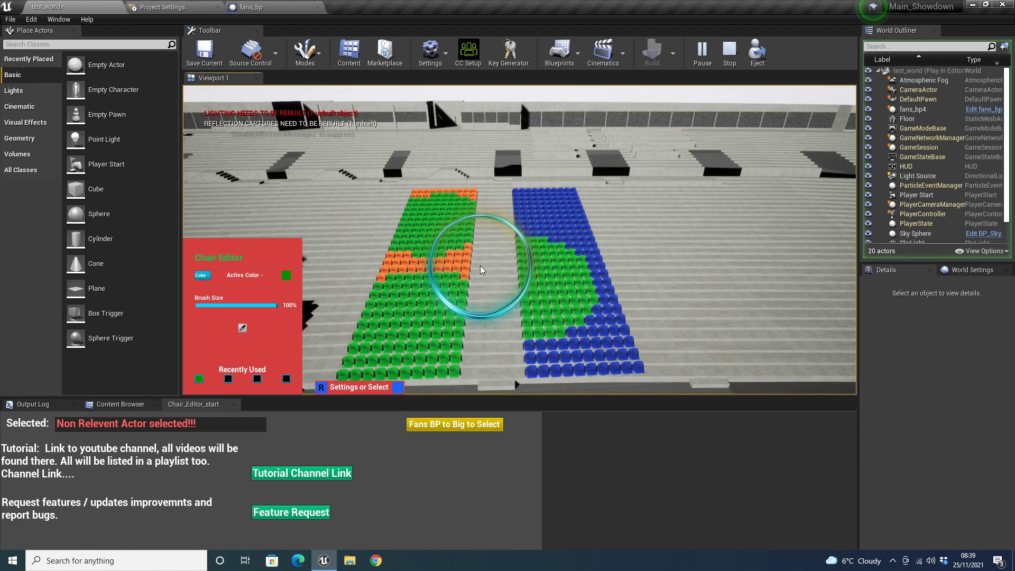
{"action": "key", "text": "Escape"}
{"action": "right_click_drag", "start_coordinate": [492, 305], "coordinate": [478, 347]}
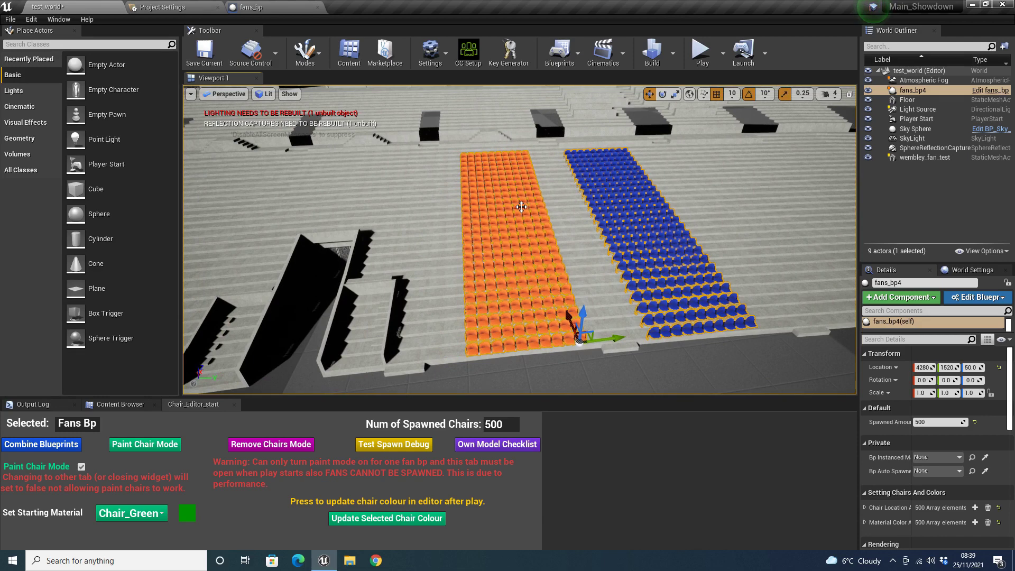
{"action": "left_click", "coordinate": [422, 519]}
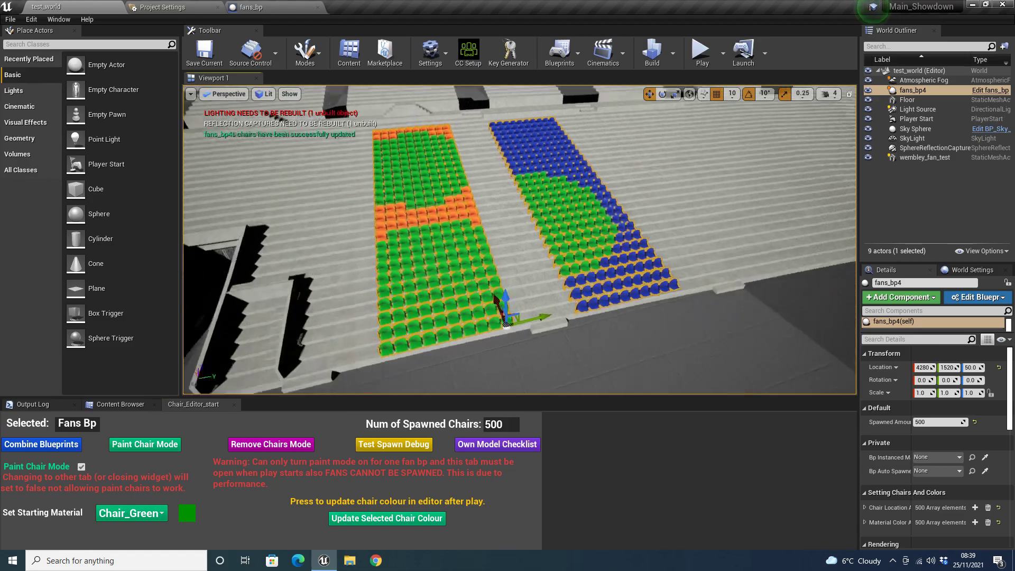
Step: Examine the repainted chair blocks and the empty stands around the rest of the stadium
{"action": "right_click_drag", "start_coordinate": [520, 239], "coordinate": [608, 237]}
{"action": "right_click_drag", "start_coordinate": [453, 271], "coordinate": [467, 271]}
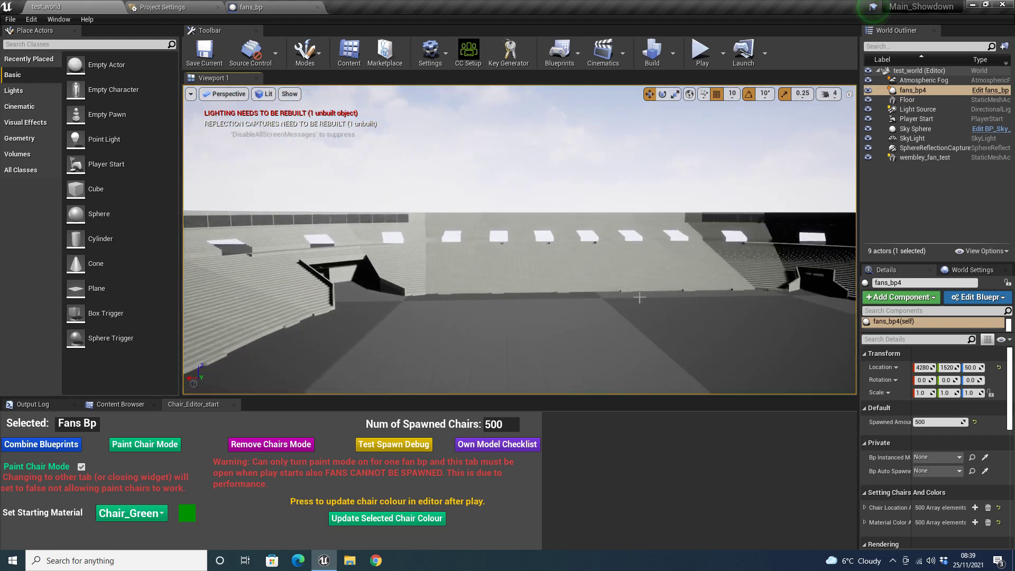
{"action": "mouse_move", "coordinate": [520, 240]}
{"action": "right_mouse_down"}
{"action": "mouse_move", "coordinate": [339, 254]}
{"action": "mouse_move", "coordinate": [327, 265]}
{"action": "mouse_move", "coordinate": [333, 217]}
{"action": "mouse_move", "coordinate": [465, 244]}
{"action": "mouse_move", "coordinate": [581, 233]}
{"action": "mouse_move", "coordinate": [598, 201]}
{"action": "mouse_move", "coordinate": [513, 158]}
{"action": "mouse_move", "coordinate": [542, 182]}
{"action": "mouse_move", "coordinate": [558, 172]}
{"action": "right_mouse_up"}
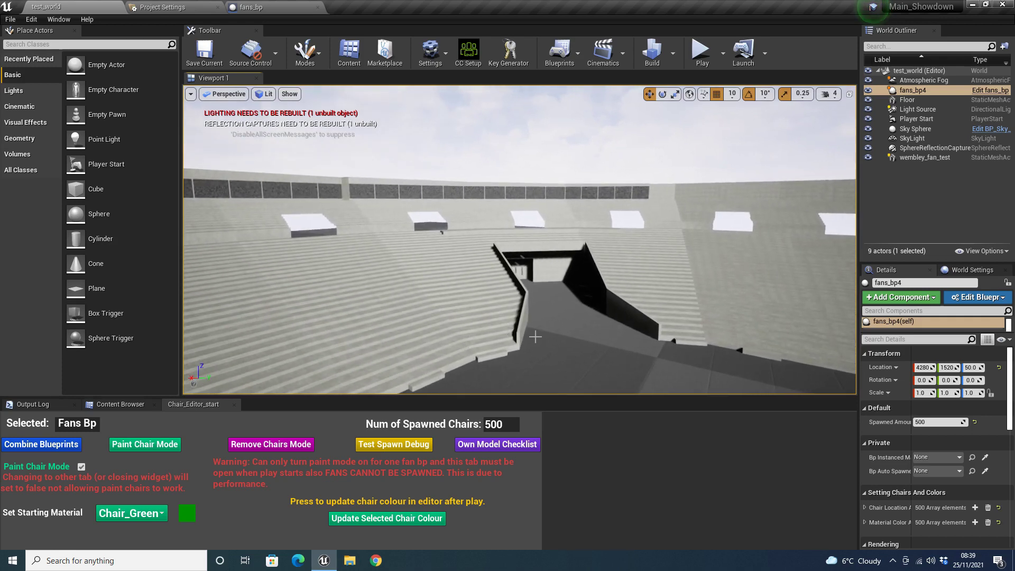
{"action": "right_click_drag", "start_coordinate": [536, 336], "coordinate": [547, 293]}
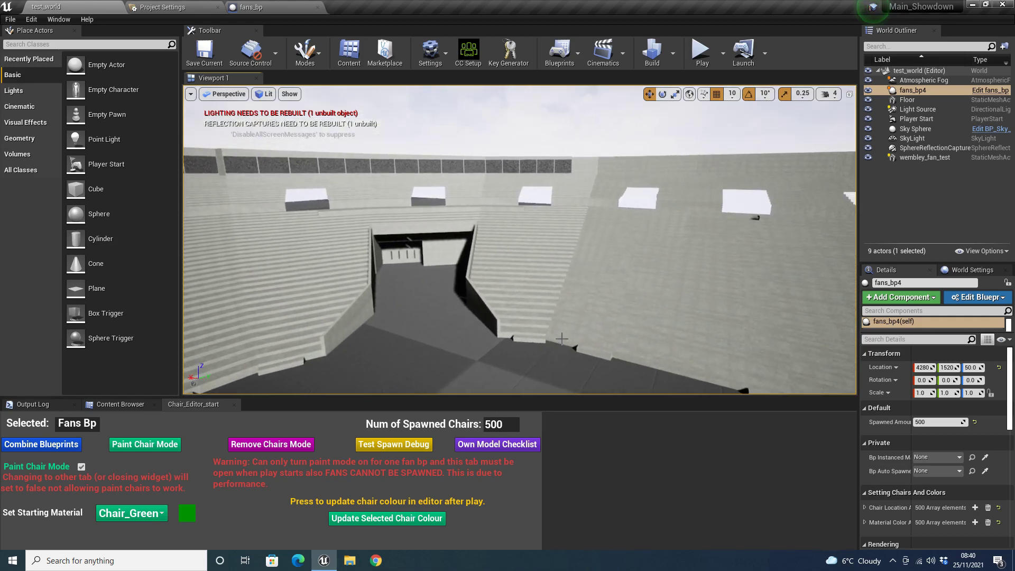
{"action": "right_click_drag", "start_coordinate": [249, 378], "coordinate": [290, 391]}
{"action": "right_click_drag", "start_coordinate": [592, 322], "coordinate": [575, 305]}
{"action": "key", "text": "s"}
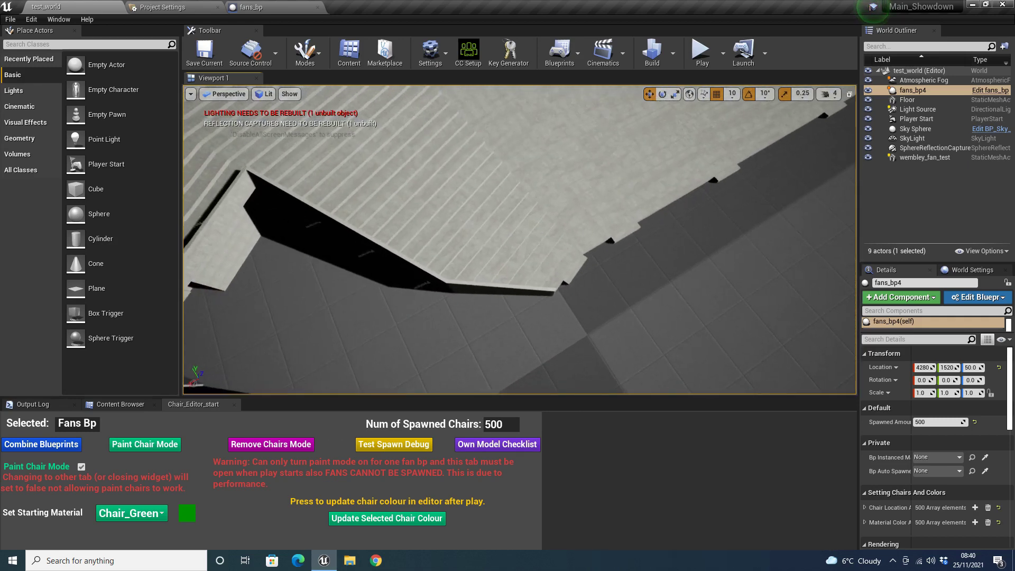
{"action": "right_click_drag", "start_coordinate": [517, 240], "coordinate": [381, 232]}
{"action": "mouse_move", "coordinate": [489, 272]}
{"action": "right_mouse_down"}
{"action": "mouse_move", "coordinate": [493, 251]}
{"action": "mouse_move", "coordinate": [537, 291]}
{"action": "mouse_move", "coordinate": [571, 370]}
{"action": "mouse_move", "coordinate": [566, 389]}
{"action": "right_mouse_up"}
{"action": "key", "text": "w"}
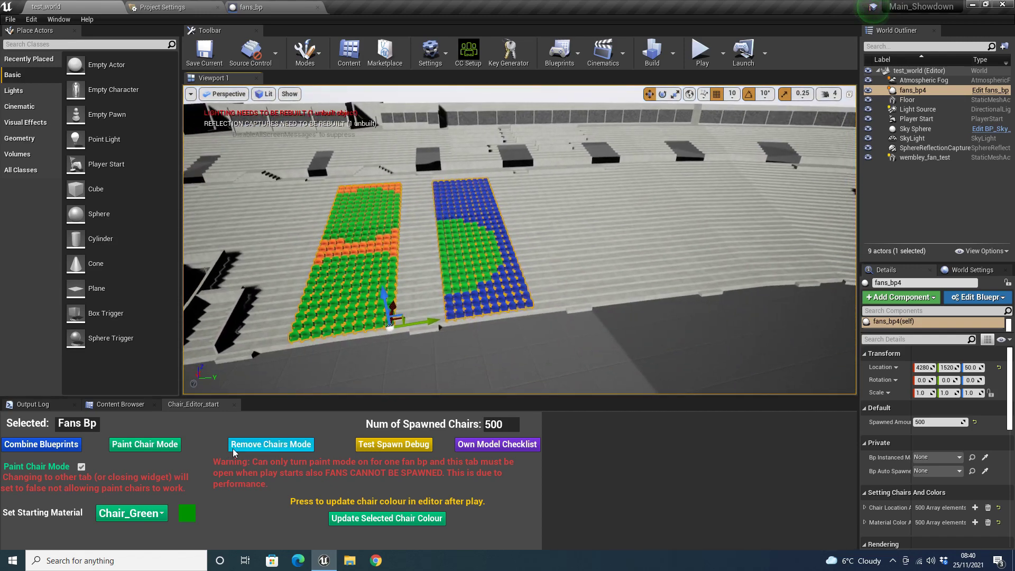
Step: Switch the chair editor between its removal and painting options and enable Remove Chair Mode for fans_bp4
{"action": "left_click", "coordinate": [280, 445]}
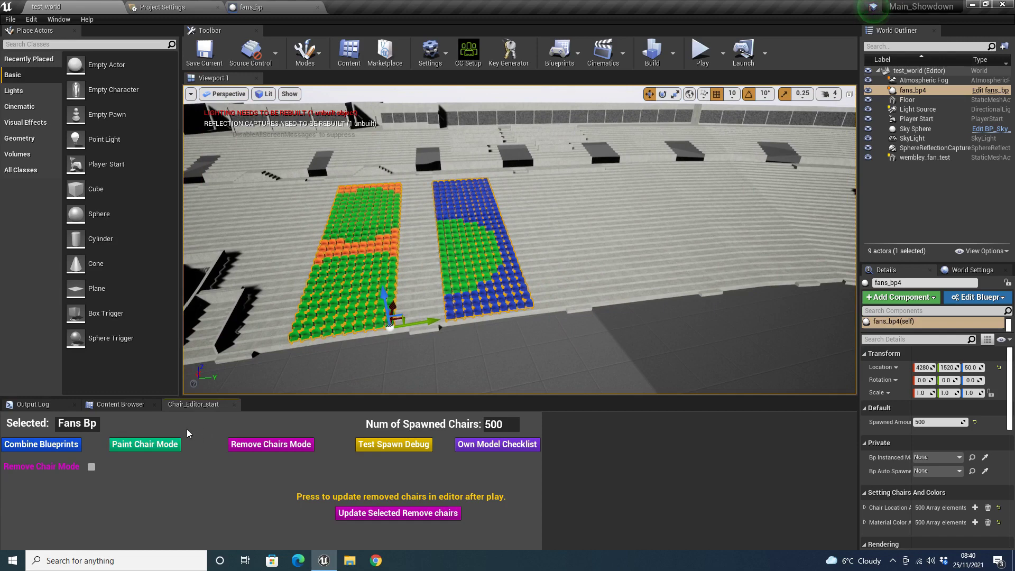
{"action": "left_click", "coordinate": [147, 449]}
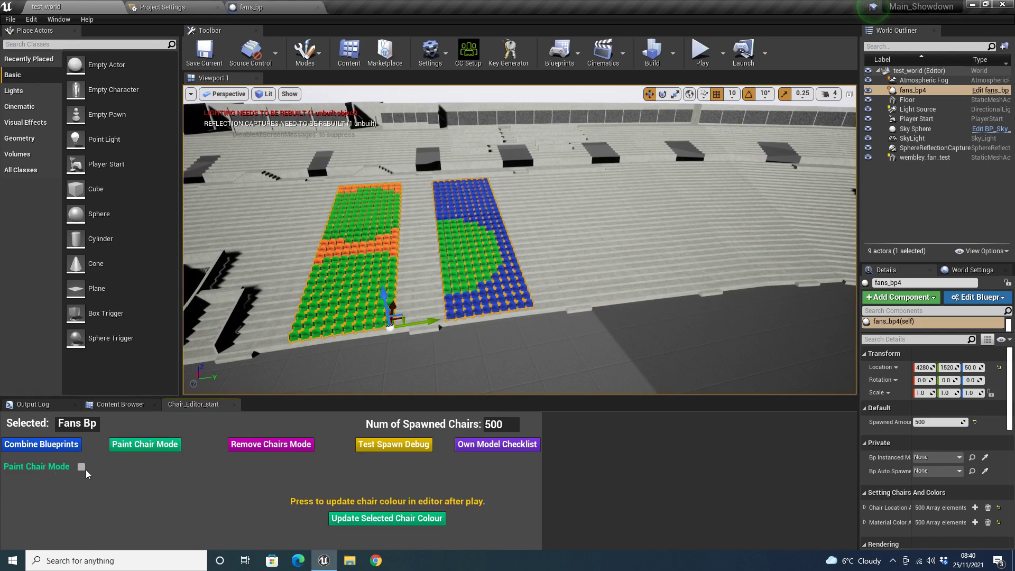
{"action": "left_click", "coordinate": [257, 445]}
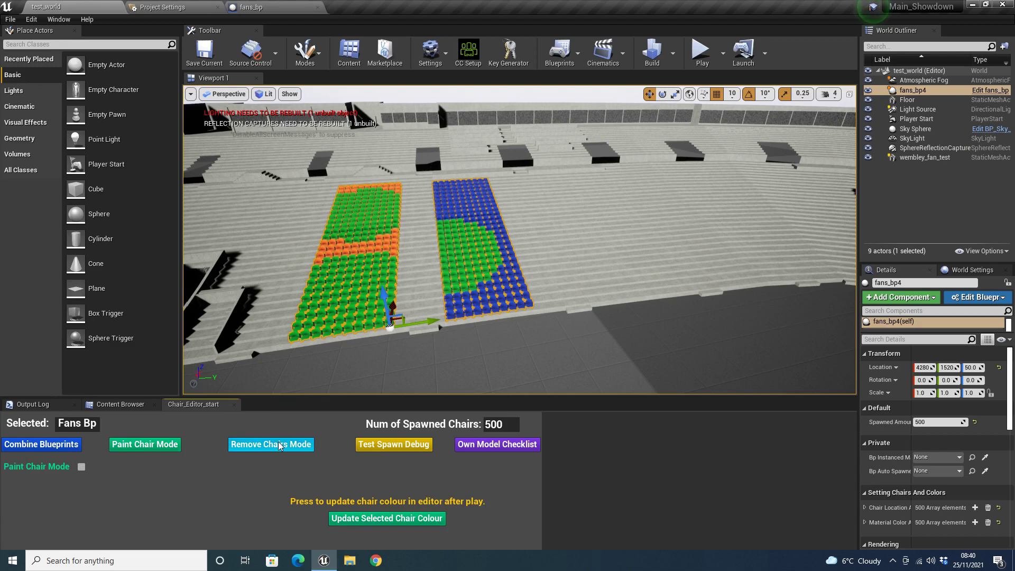
{"action": "left_click", "coordinate": [146, 445]}
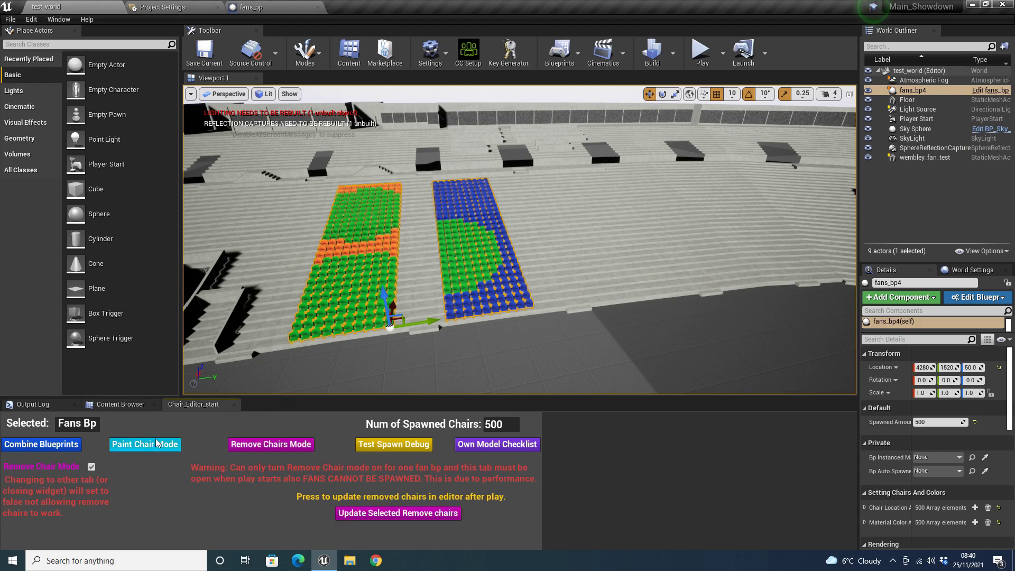
{"action": "left_click", "coordinate": [233, 448]}
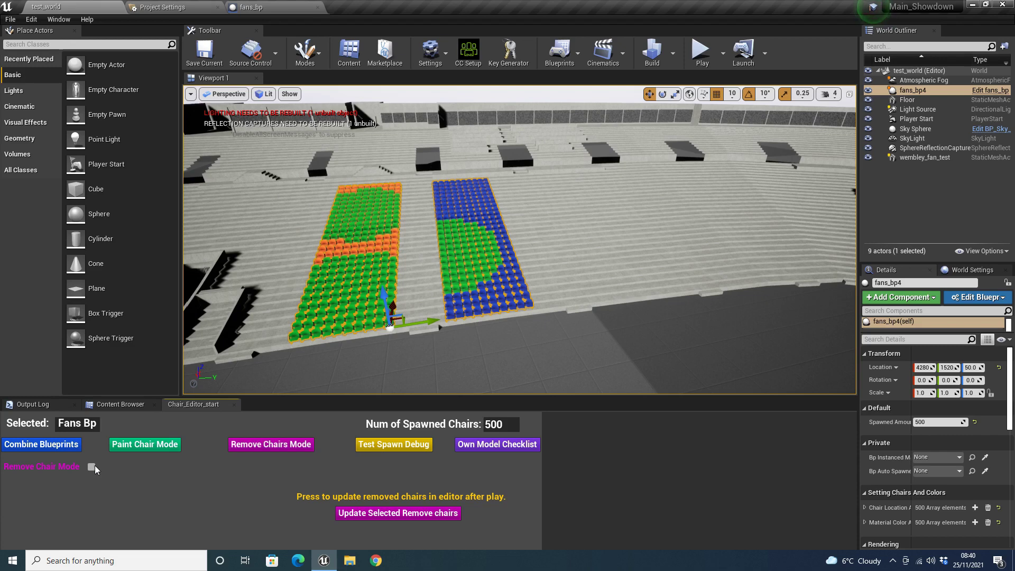
{"action": "left_click", "coordinate": [92, 468]}
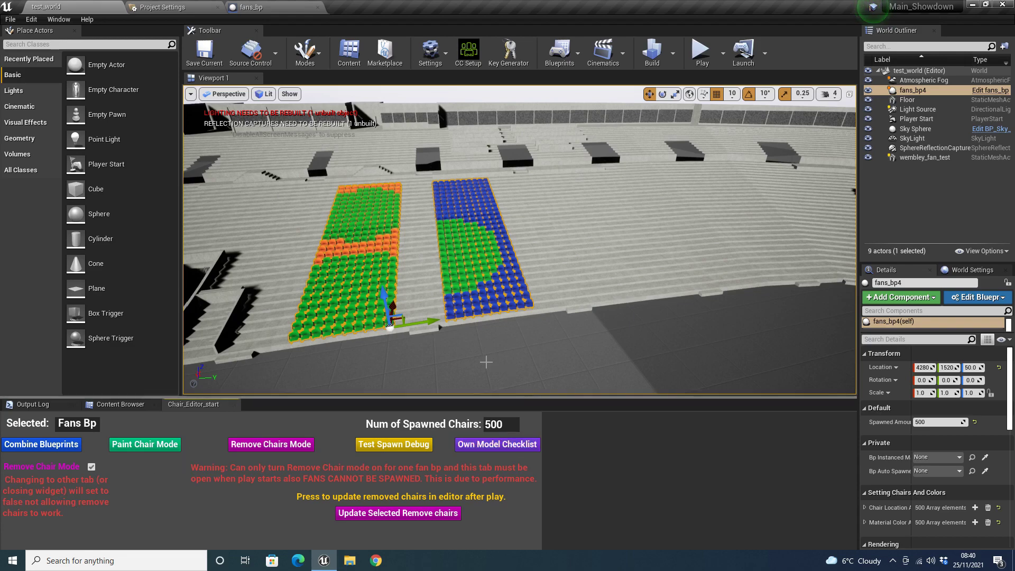
Step: Play the level with Remove Chair Mode enabled for fans_bp4
{"action": "right_click_drag", "start_coordinate": [463, 279], "coordinate": [519, 255]}
{"action": "key", "text": "w"}
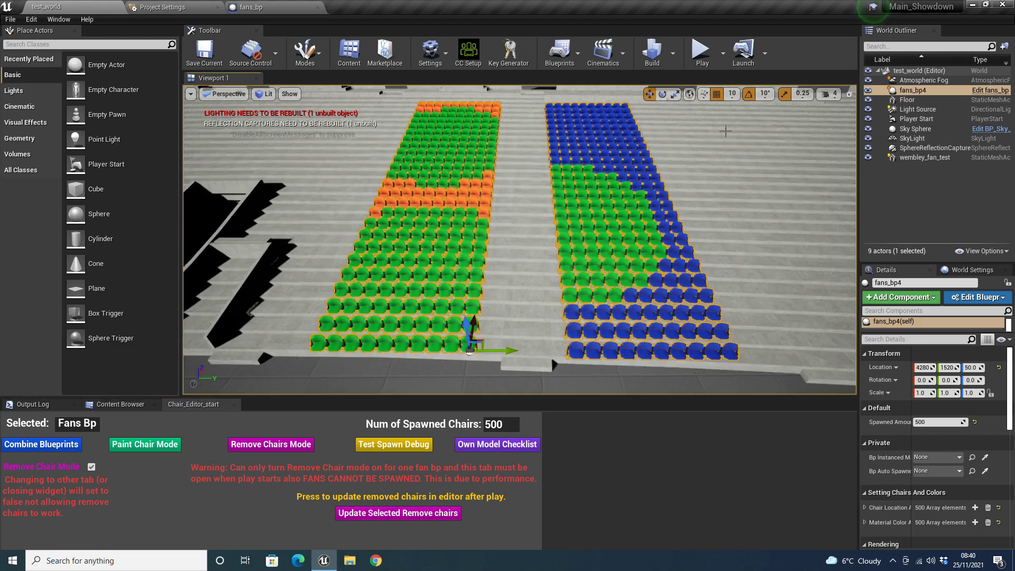
{"action": "left_click", "coordinate": [700, 50]}
Step: Remove the two aisle-side columns of green chairs below the orange band, leaving the two front rows intact
{"action": "right_click_drag", "start_coordinate": [680, 205], "coordinate": [660, 185]}
{"action": "key", "text": "w"}
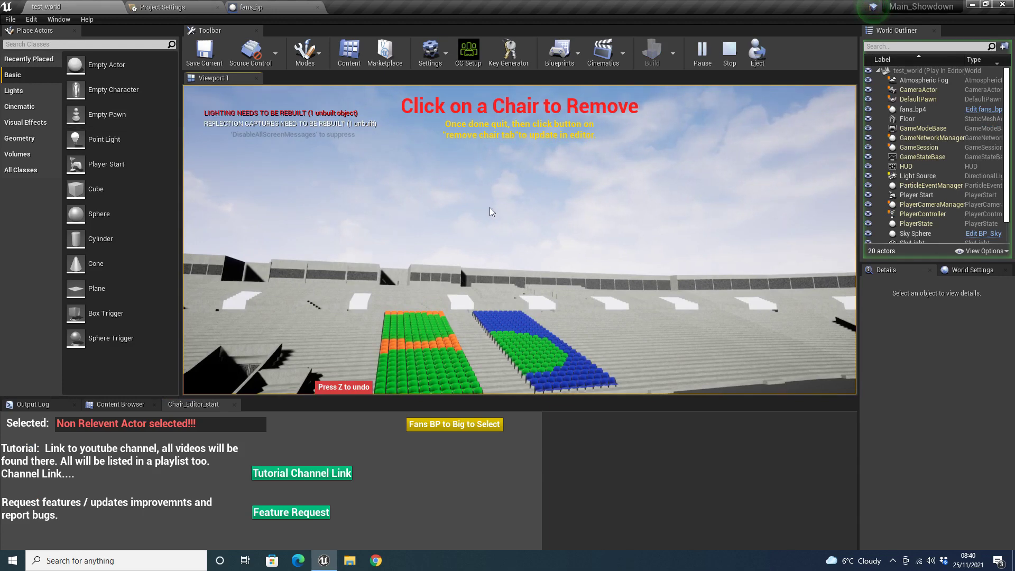
{"action": "right_click_drag", "start_coordinate": [490, 207], "coordinate": [477, 394]}
{"action": "key", "text": "w"}
{"action": "key", "text": "w"}
{"action": "key", "text": "w"}
{"action": "key", "text": "s"}
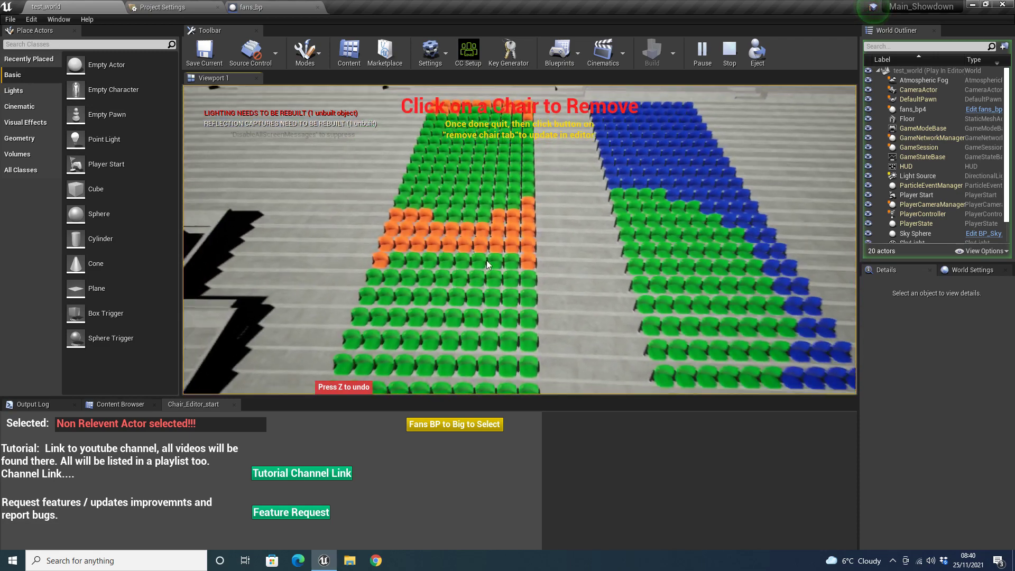
{"action": "right_click_drag", "start_coordinate": [487, 260], "coordinate": [490, 289]}
{"action": "key", "text": "s"}
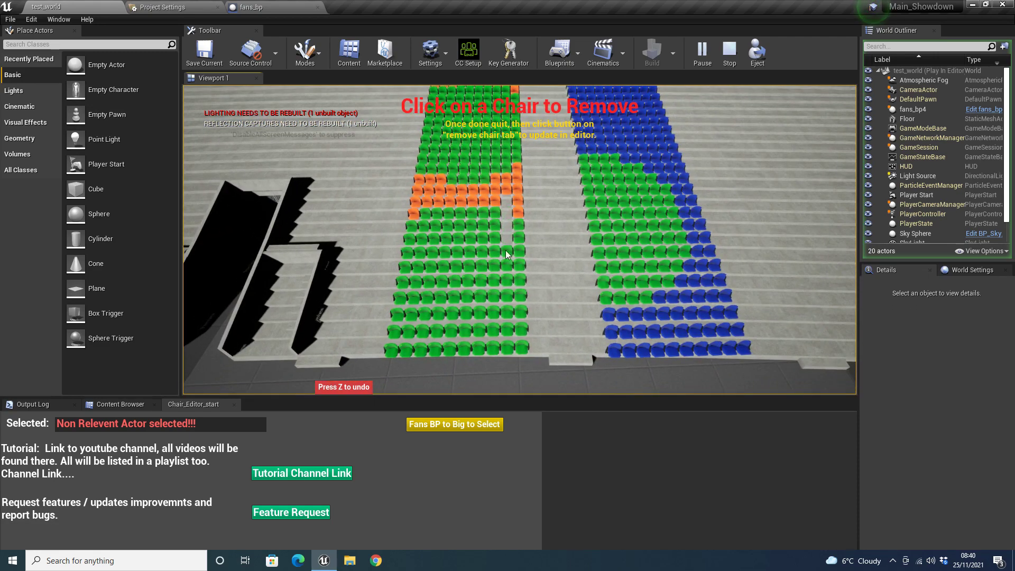
{"action": "left_click", "coordinate": [508, 309]}
{"action": "left_click", "coordinate": [520, 293]}
{"action": "left_click", "coordinate": [521, 311]}
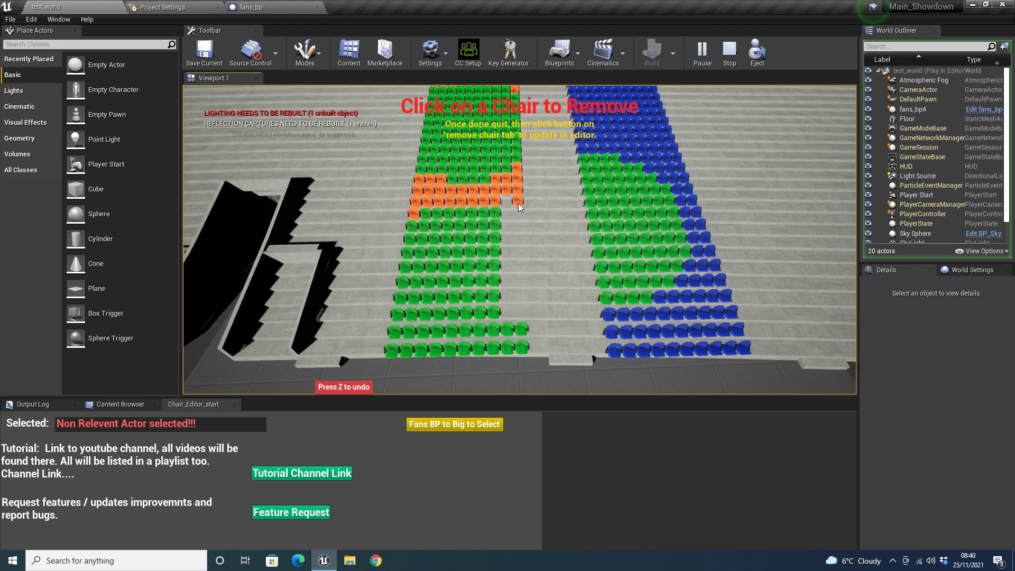
Step: Remove a small patch of green chairs on the aisle side of the blue block
{"action": "left_click", "coordinate": [620, 220]}
{"action": "left_click", "coordinate": [614, 214]}
{"action": "left_click", "coordinate": [603, 214]}
{"action": "left_click", "coordinate": [592, 214]}
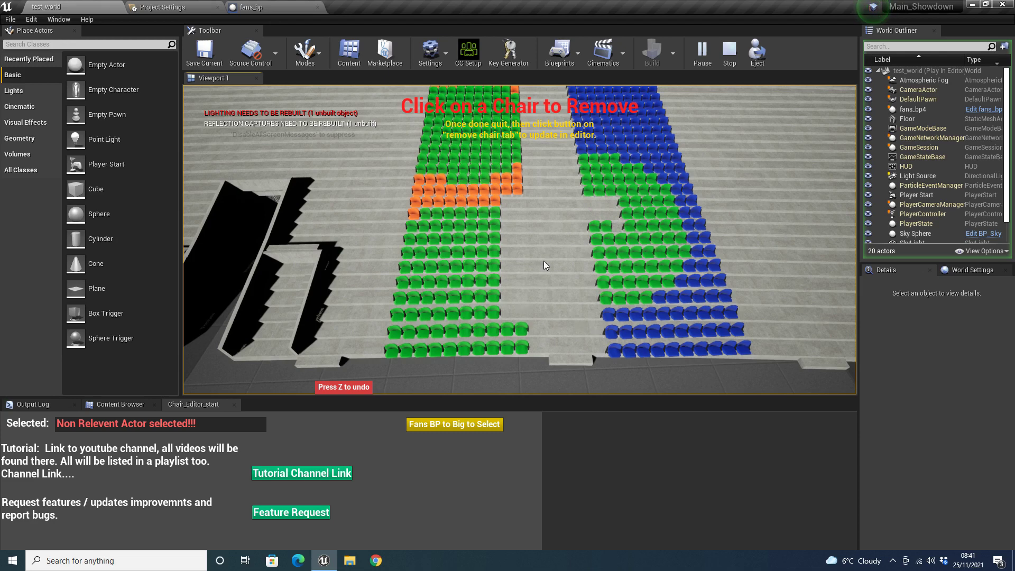
Step: Remove the remaining aisle-side green chairs from the lower rows of the blue block
{"action": "left_click", "coordinate": [593, 226]}
{"action": "left_click", "coordinate": [605, 226]}
{"action": "left_click", "coordinate": [597, 241]}
{"action": "left_click", "coordinate": [598, 252]}
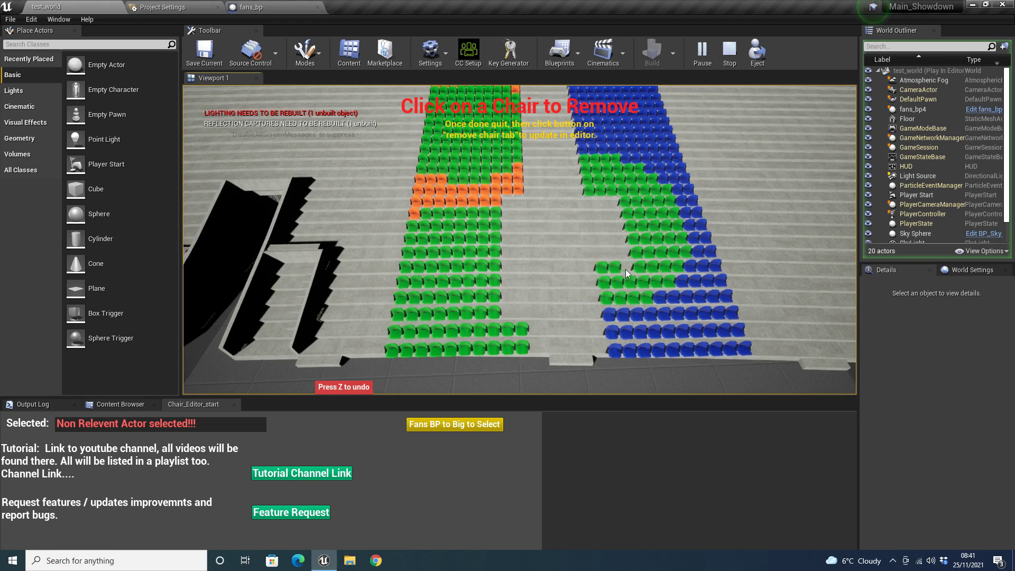
{"action": "left_click", "coordinate": [615, 267]}
{"action": "left_click", "coordinate": [601, 267]}
{"action": "left_click", "coordinate": [631, 297]}
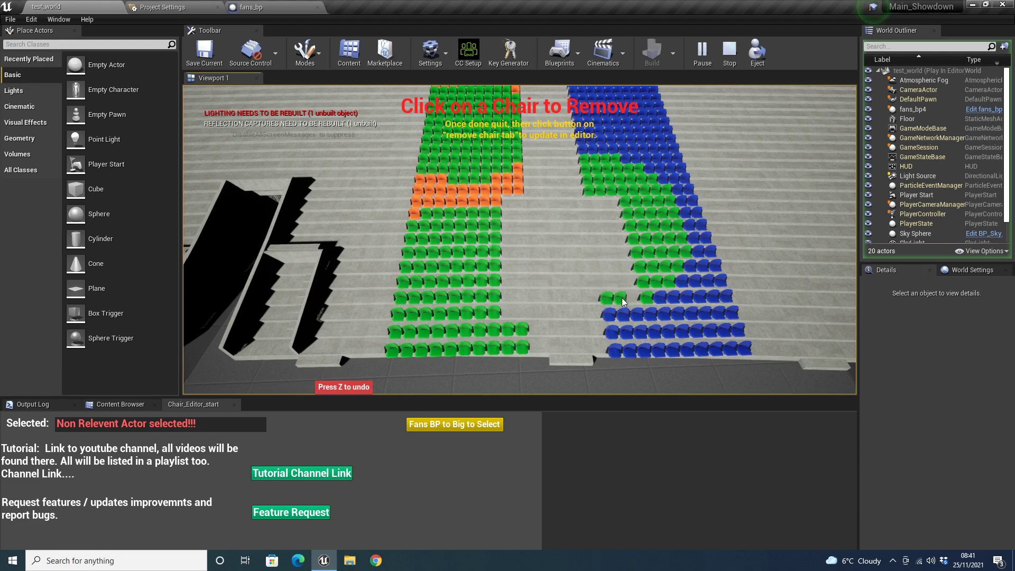
{"action": "left_click", "coordinate": [618, 297]}
{"action": "left_click", "coordinate": [604, 298]}
Step: Undo the latest chair removals in the lower rows of the blue block
{"action": "key", "text": "w"}
{"action": "key", "text": "z"}
{"action": "key", "text": "z"}
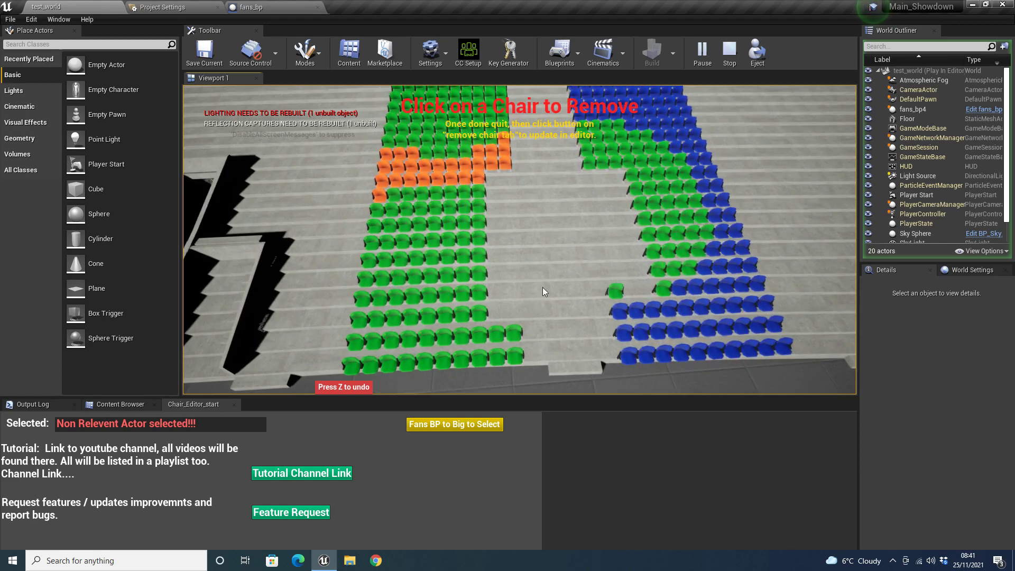
{"action": "key", "text": "z"}
{"action": "key", "text": "z"}
{"action": "key", "text": "z"}
{"action": "key", "text": "z"}
{"action": "key", "text": "z"}
{"action": "key", "text": "z"}
{"action": "key", "text": "z"}
{"action": "key", "text": "z"}
{"action": "key", "text": "z"}
{"action": "key", "text": "z"}
{"action": "key", "text": "z"}
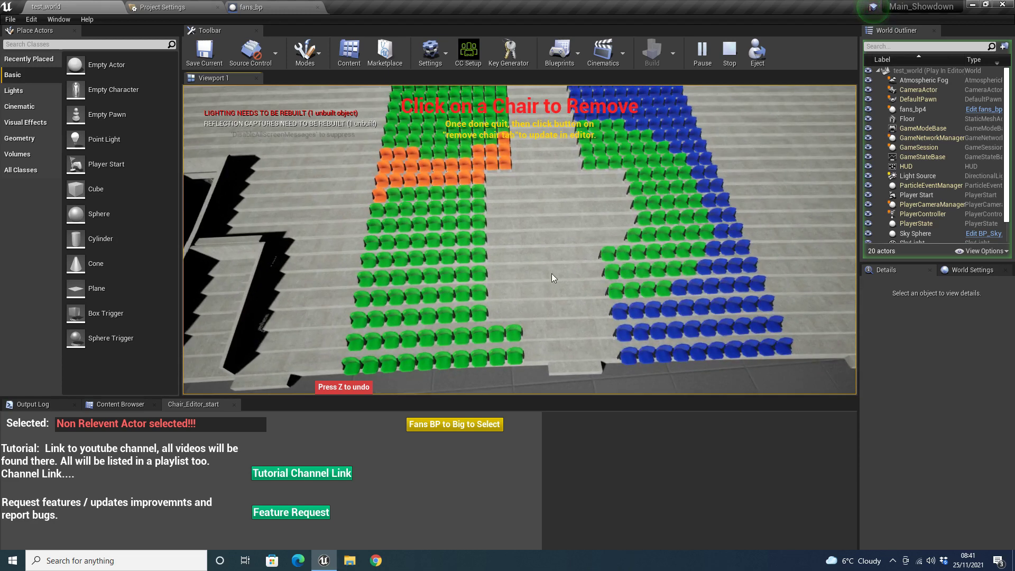
{"action": "key", "text": "z"}
{"action": "key", "text": "z"}
{"action": "key", "text": "z"}
{"action": "key", "text": "z"}
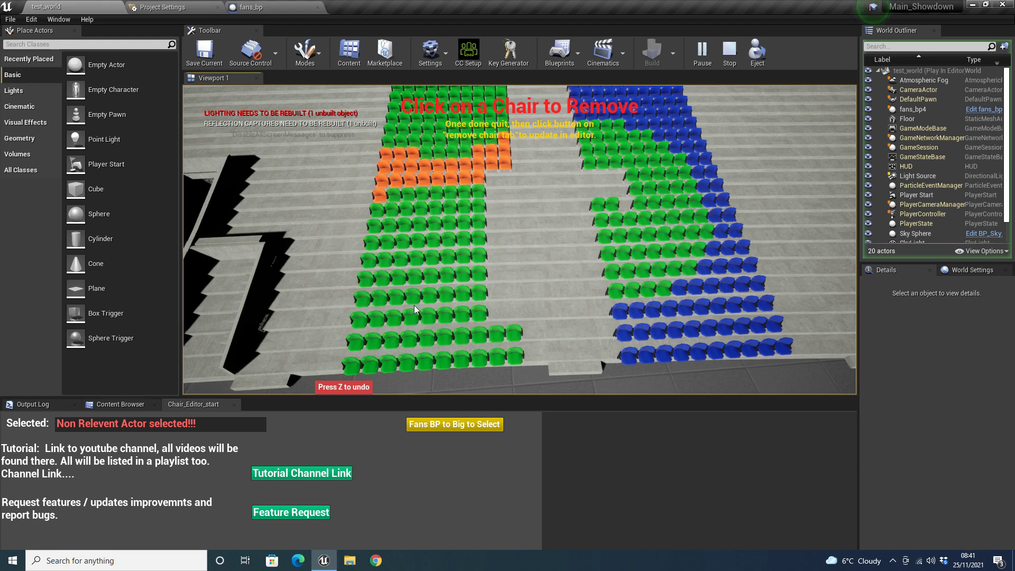
Step: Undo the earlier chair removals along the aisle side of the blue block
{"action": "right_click_drag", "start_coordinate": [433, 307], "coordinate": [504, 258]}
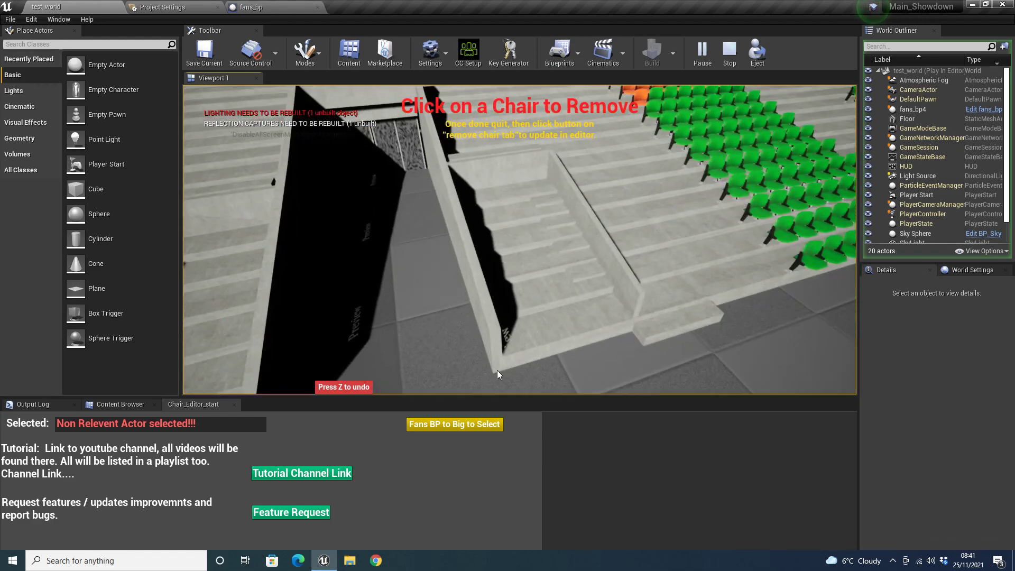
{"action": "right_click_drag", "start_coordinate": [648, 272], "coordinate": [542, 353]}
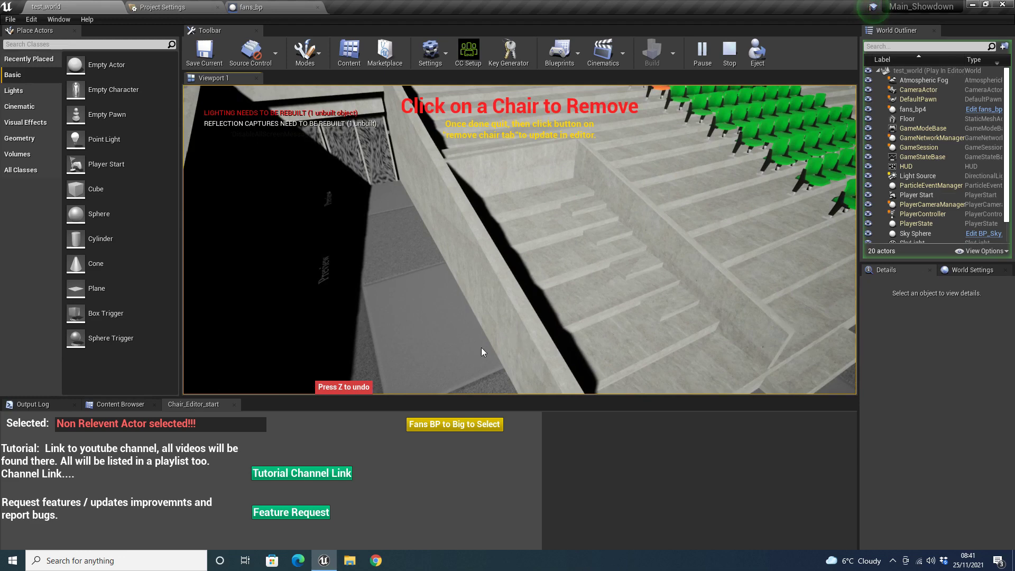
{"action": "right_click_drag", "start_coordinate": [481, 348], "coordinate": [445, 351]}
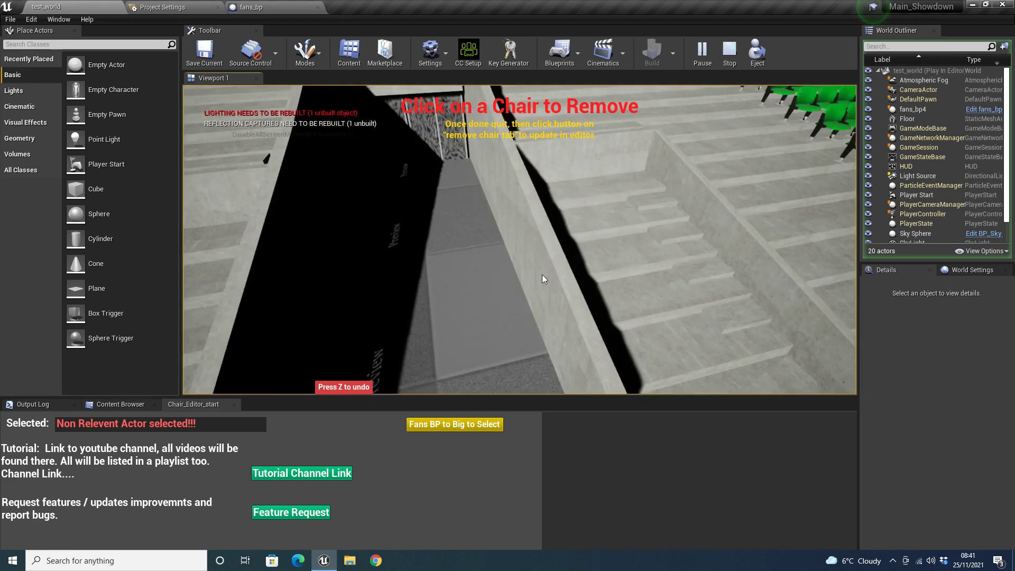
{"action": "right_click_drag", "start_coordinate": [490, 255], "coordinate": [474, 268]}
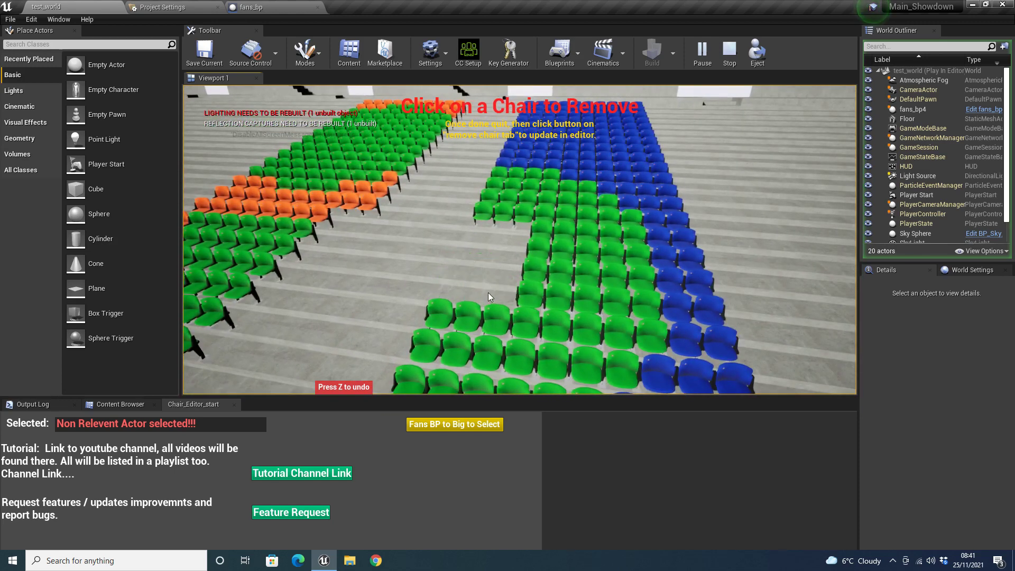
{"action": "key", "text": "z"}
{"action": "key", "text": "z"}
{"action": "key", "text": "z"}
{"action": "key", "text": "z"}
{"action": "key", "text": "z"}
{"action": "key", "text": "z"}
{"action": "key", "text": "z"}
{"action": "key", "text": "z"}
{"action": "key", "text": "z"}
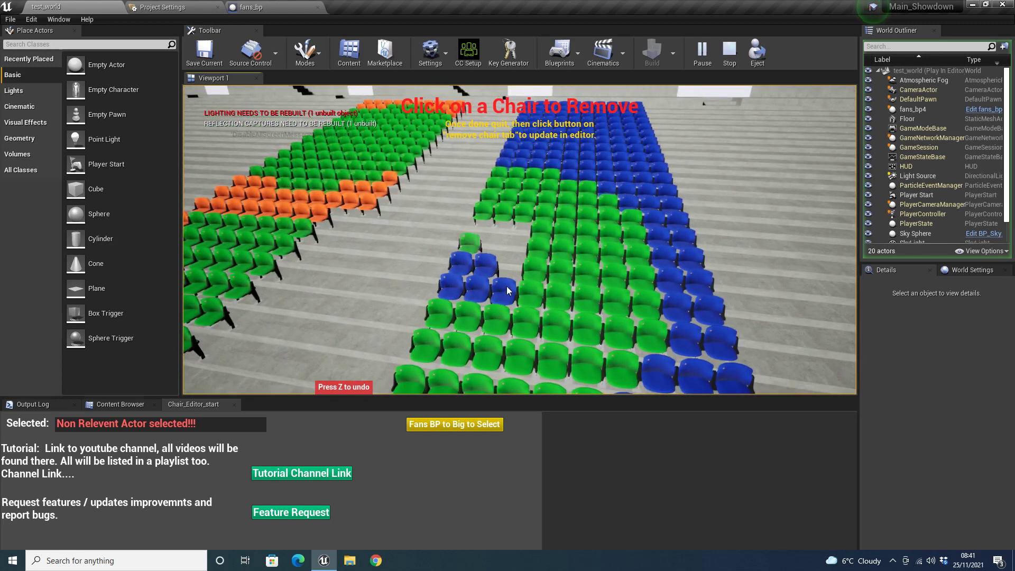
{"action": "key", "text": "z"}
{"action": "key", "text": "z"}
{"action": "right_click_drag", "start_coordinate": [497, 282], "coordinate": [523, 269]}
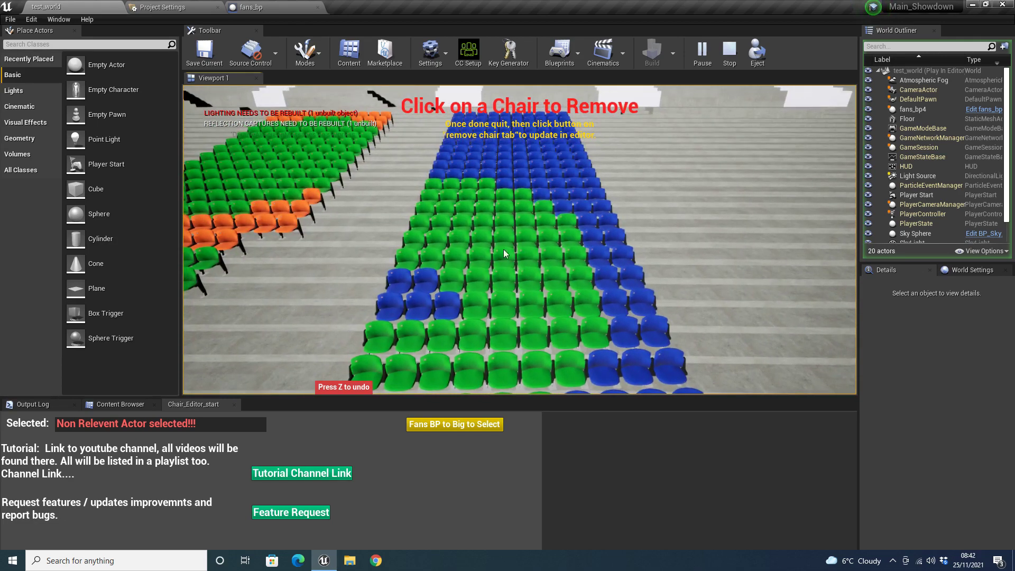
Step: Stop the play session and update the selected removed chairs of fans_bp4 in the editor
{"action": "key", "text": "Escape"}
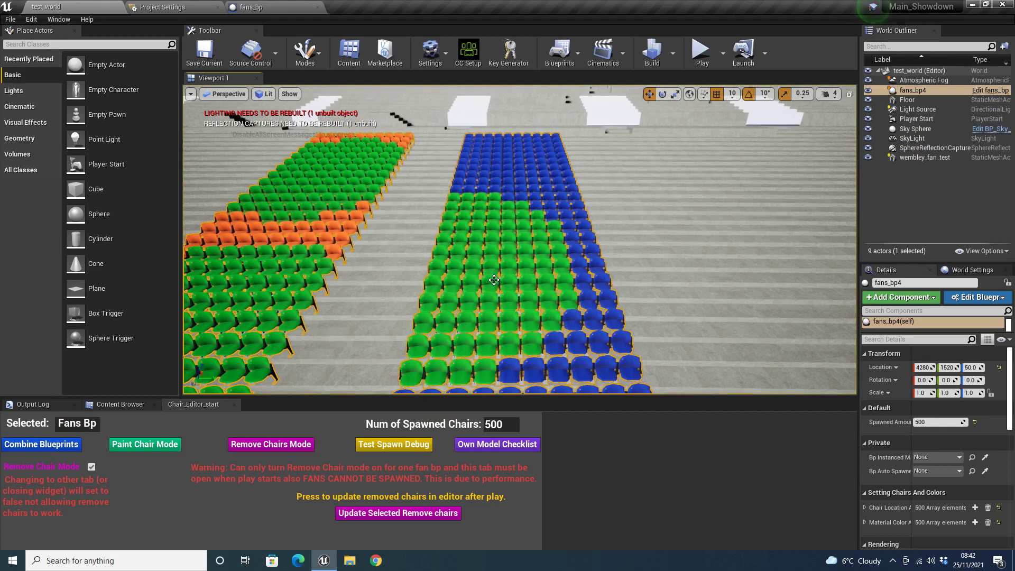
{"action": "left_click", "coordinate": [386, 515]}
Step: Examine both chair blocks of fans_bp4 in the level from several angles, ending with the floor selected instead
{"action": "right_click_drag", "start_coordinate": [471, 255], "coordinate": [472, 258]}
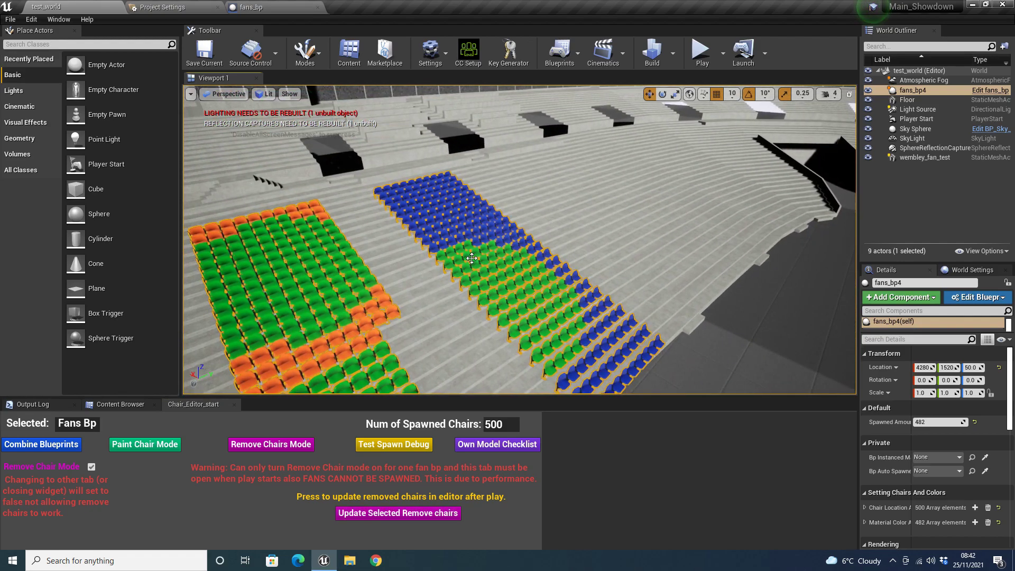
{"action": "right_click_drag", "start_coordinate": [468, 223], "coordinate": [455, 264]}
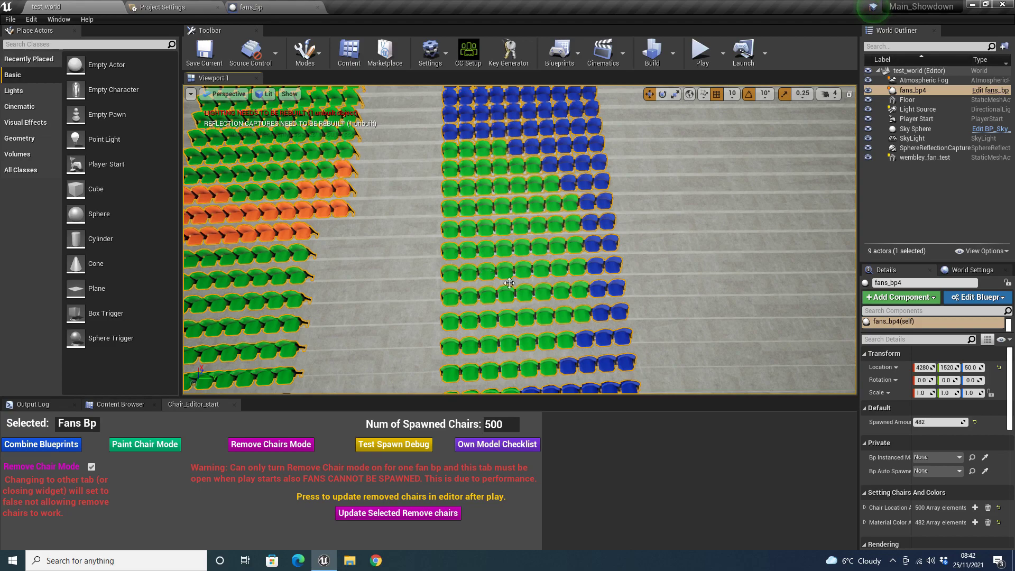
{"action": "right_click_drag", "start_coordinate": [482, 295], "coordinate": [482, 295]}
{"action": "right_click_drag", "start_coordinate": [507, 252], "coordinate": [485, 304]}
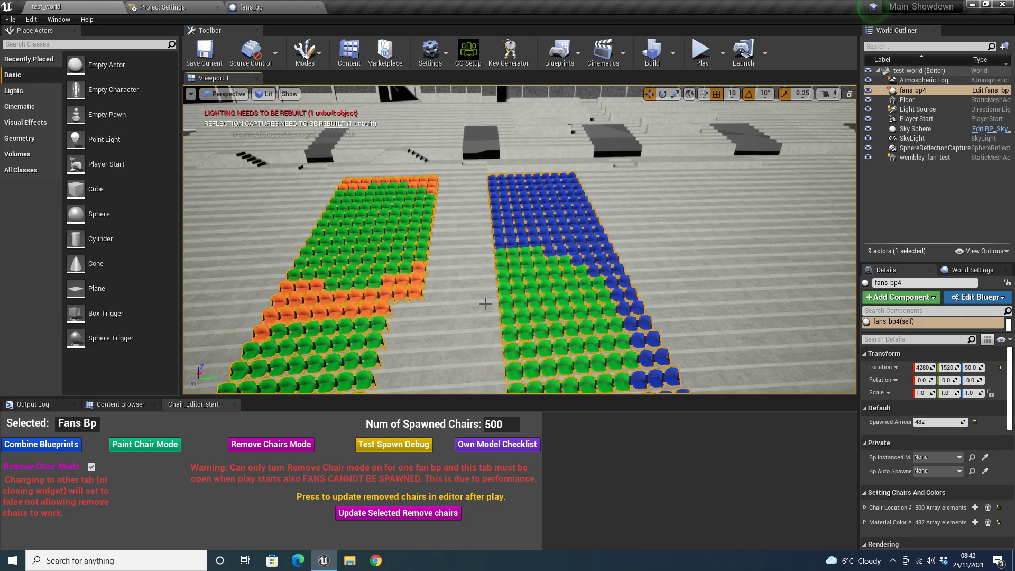
{"action": "right_click_drag", "start_coordinate": [485, 304], "coordinate": [448, 348]}
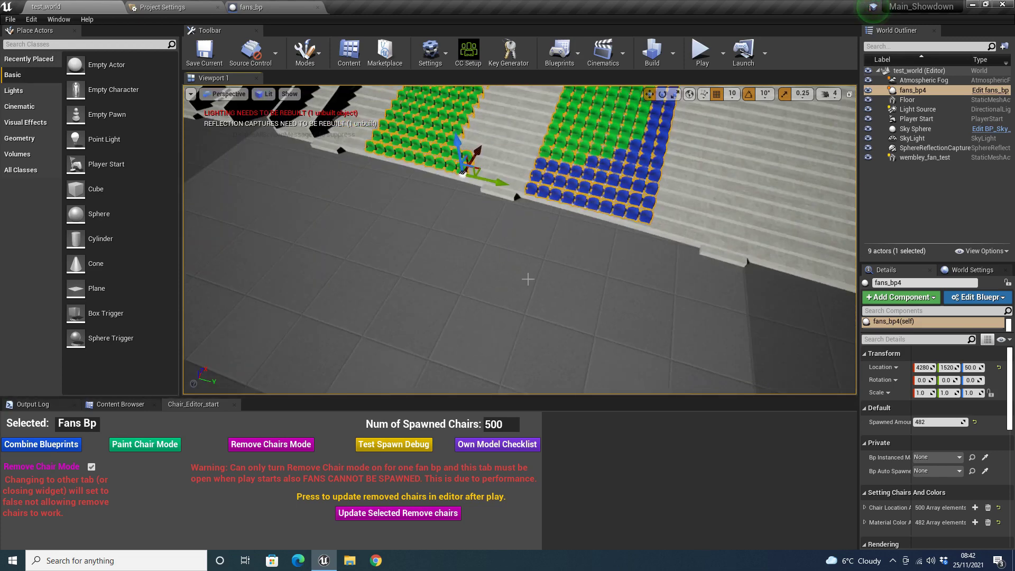
{"action": "right_click_drag", "start_coordinate": [528, 279], "coordinate": [576, 222]}
{"action": "right_click_drag", "start_coordinate": [523, 366], "coordinate": [497, 344]}
{"action": "left_click", "coordinate": [466, 372]}
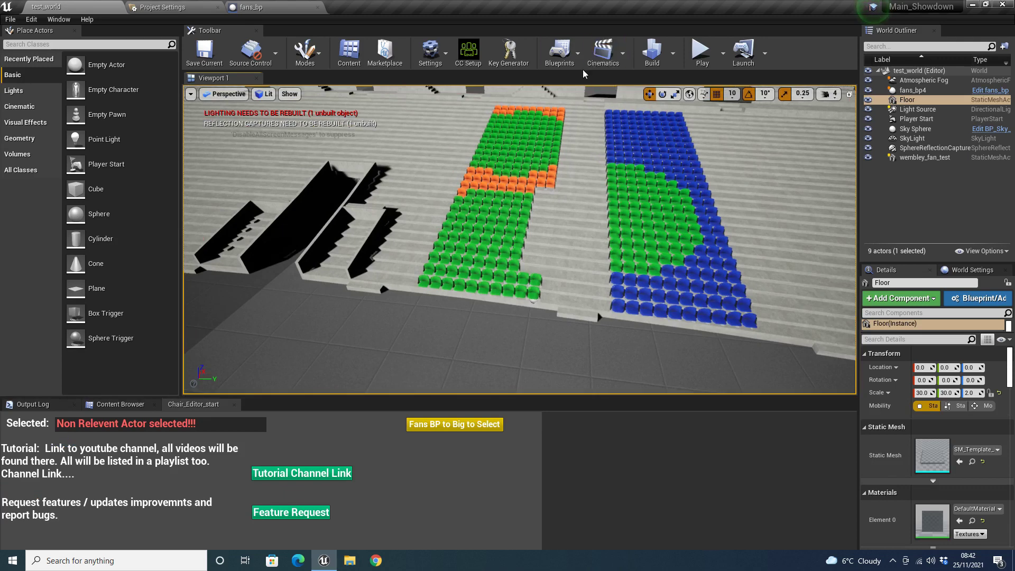
Step: Open the level blueprint of test_world at its event nodes
{"action": "left_click", "coordinate": [559, 58]}
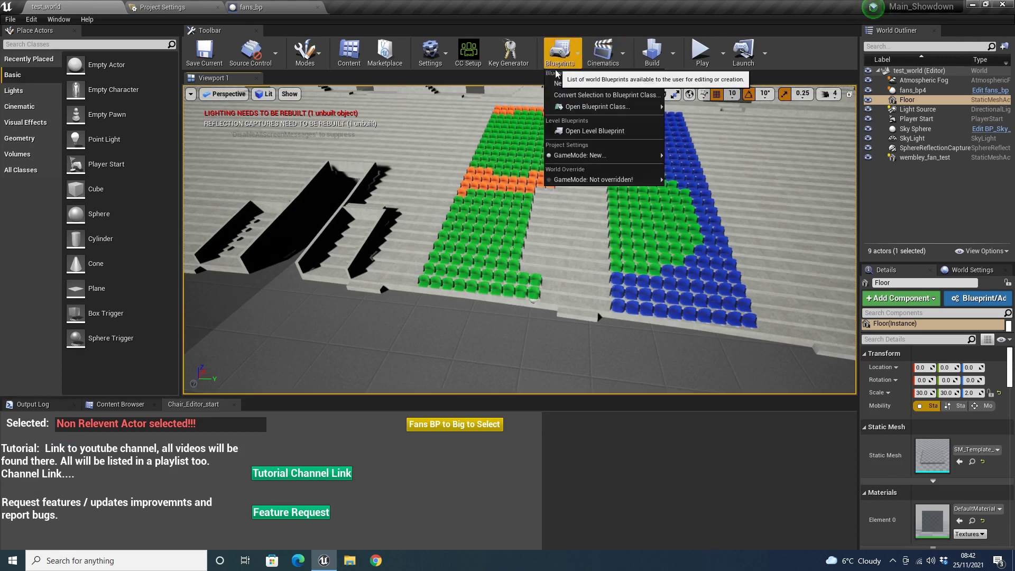
{"action": "left_click", "coordinate": [589, 131]}
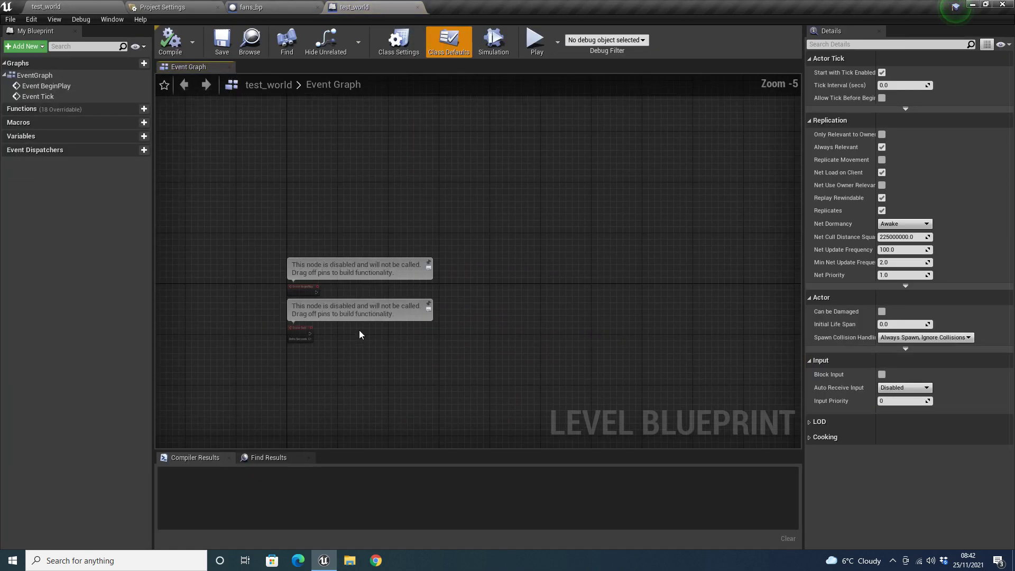
{"action": "scroll", "coordinate": [422, 287], "scroll_direction": "up", "scroll_amount": 1}
{"action": "right_click_drag", "start_coordinate": [417, 251], "coordinate": [330, 398]}
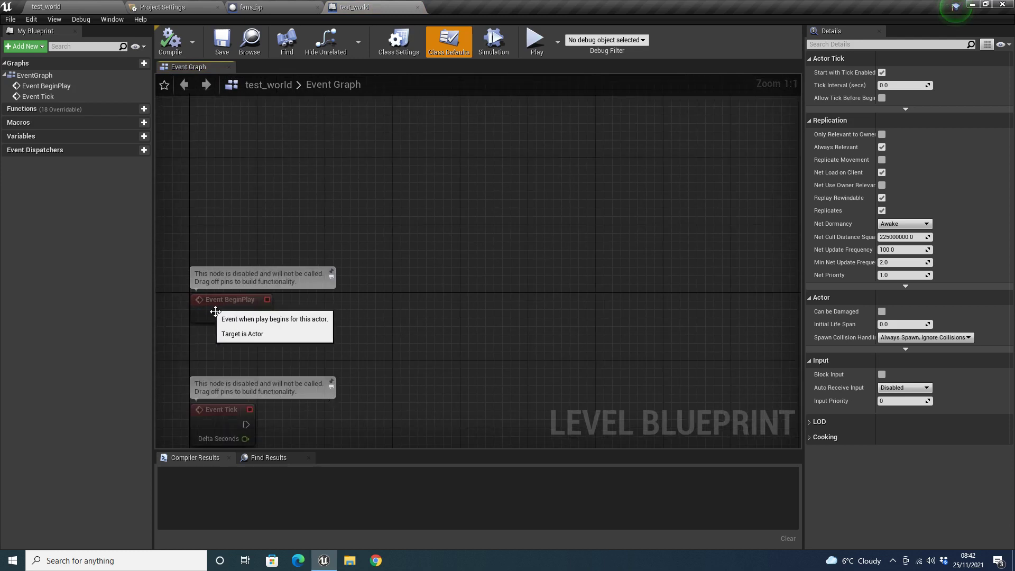
Step: Add a Get All Actors Of Class node after Event BeginPlay, with its actor class set to Fans Bp
{"action": "left_click_drag", "start_coordinate": [263, 314], "coordinate": [479, 316]}
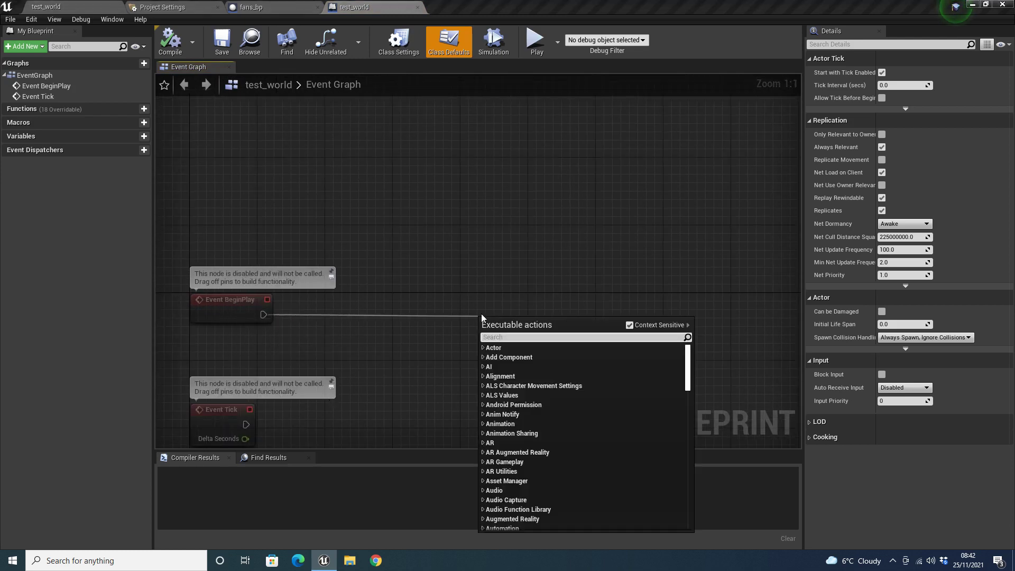
{"action": "type", "text": "ge"}
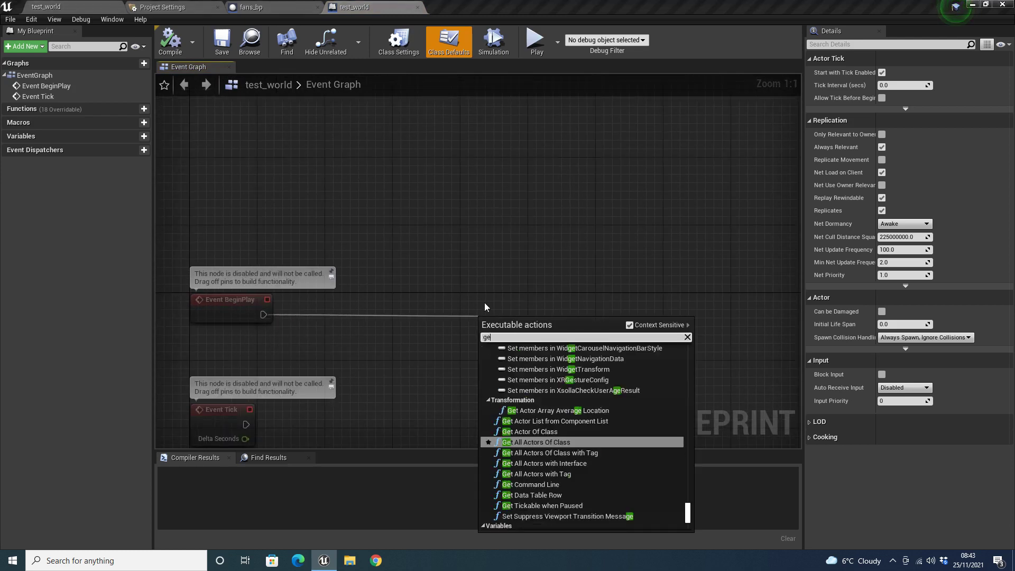
{"action": "type", "text": "t all actors"}
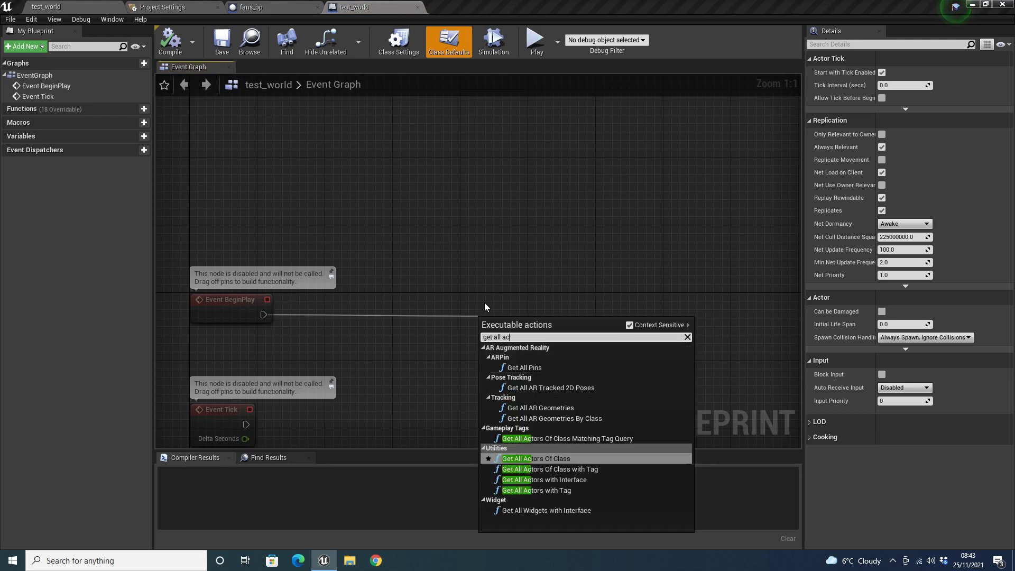
{"action": "key", "text": "Return"}
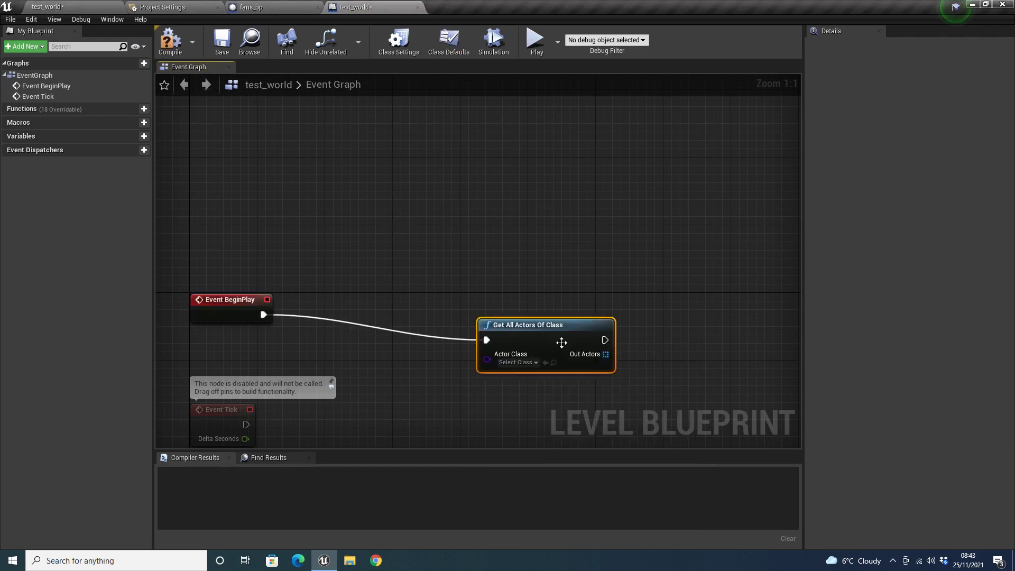
{"action": "left_click", "coordinate": [523, 362]}
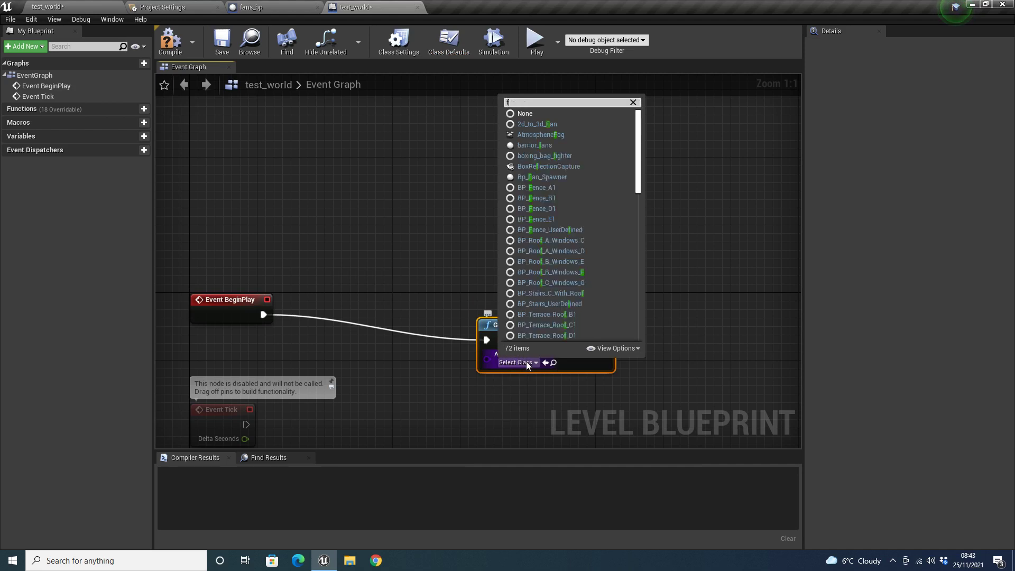
{"action": "type", "text": "fan"}
{"action": "left_click", "coordinate": [542, 429]}
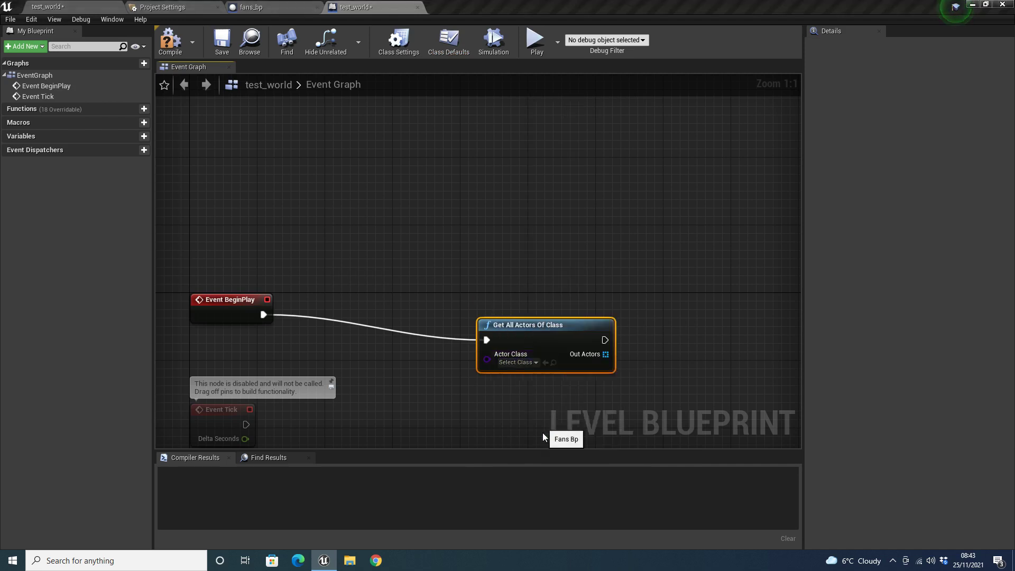
{"action": "left_click_drag", "start_coordinate": [532, 340], "coordinate": [437, 316]}
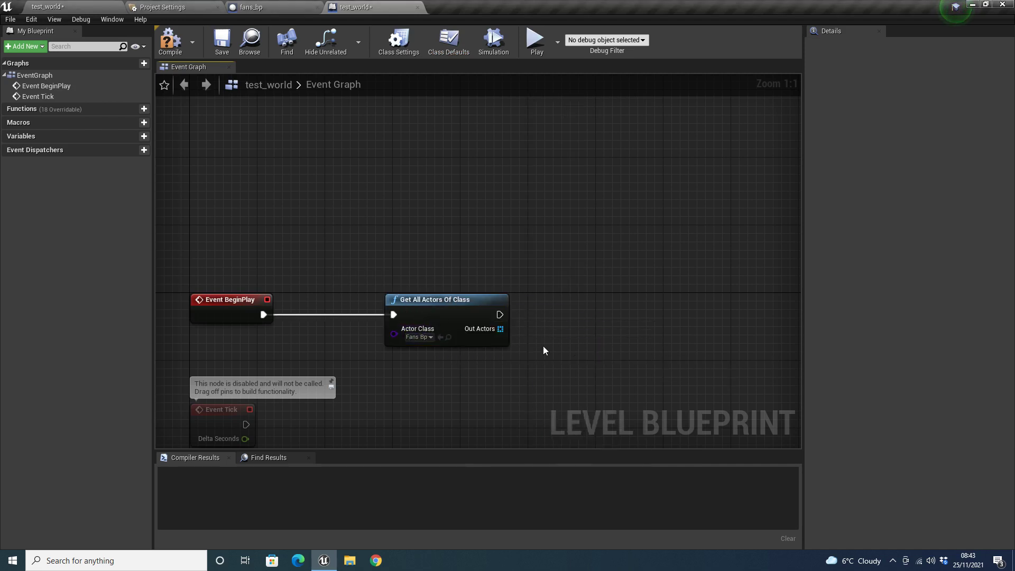
Step: Delete the unused Event Tick node from the event graph
{"action": "right_click_drag", "start_coordinate": [543, 345], "coordinate": [645, 301]}
{"action": "left_click", "coordinate": [334, 367]}
{"action": "key", "text": "Delete"}
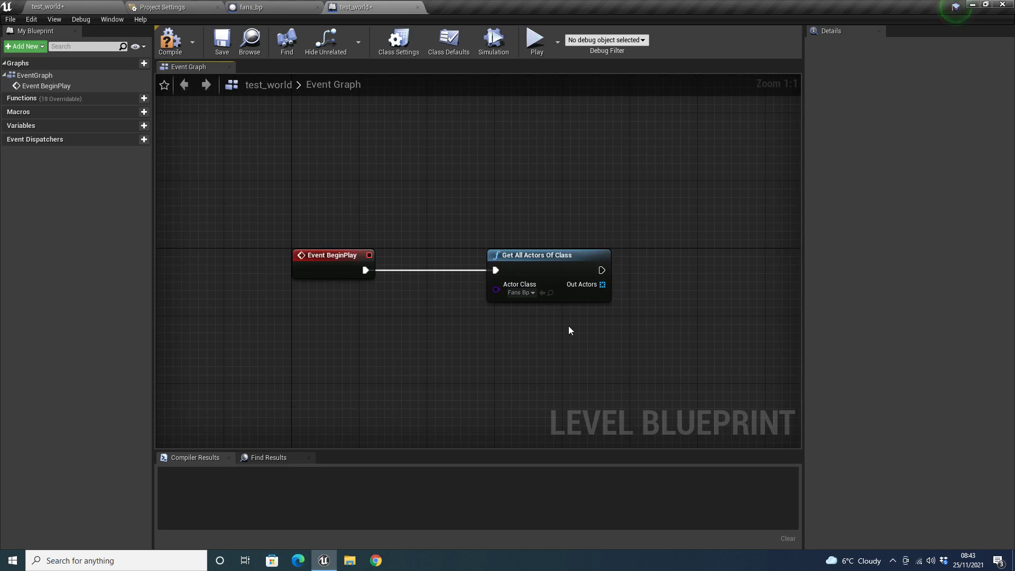
Step: Add a For Each Loop over Out Actors, connect its execution to Get All Actors Of Class, and place it alongside
{"action": "right_click_drag", "start_coordinate": [569, 328], "coordinate": [399, 358]}
{"action": "left_click_drag", "start_coordinate": [402, 329], "coordinate": [529, 337]}
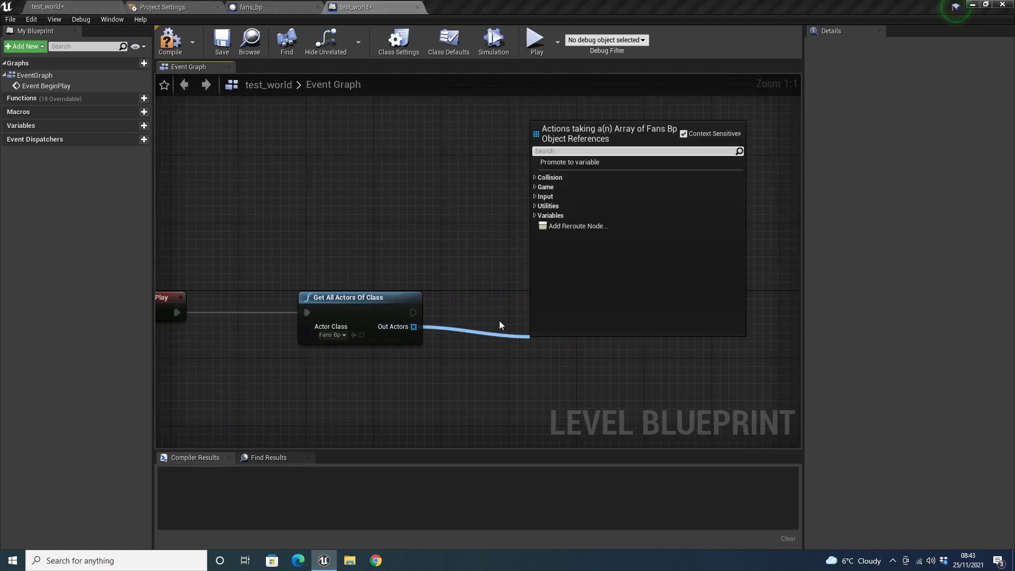
{"action": "type", "text": "for r"}
{"action": "key", "text": "BackSpace"}
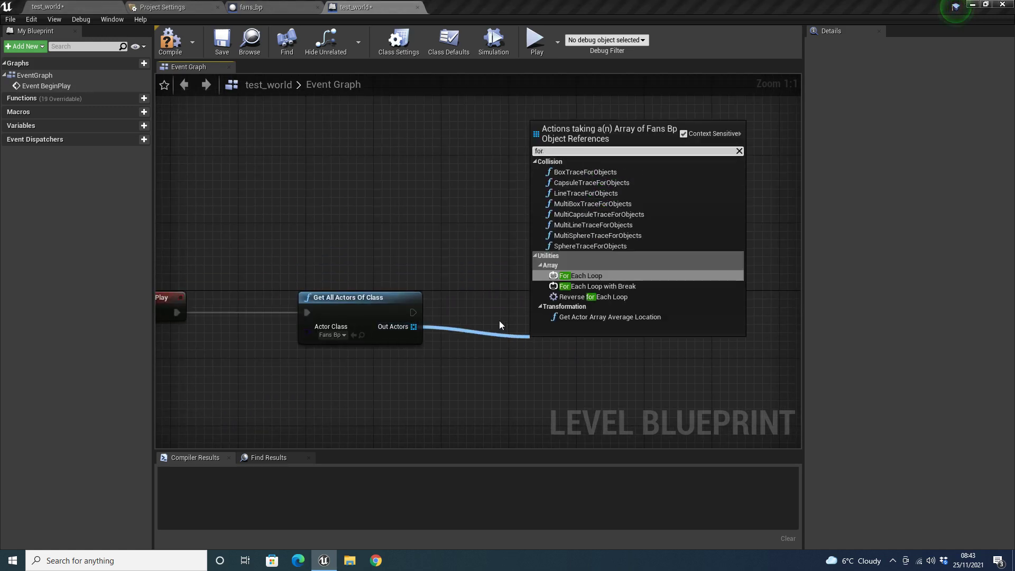
{"action": "type", "text": "ea"}
{"action": "key", "text": "Return"}
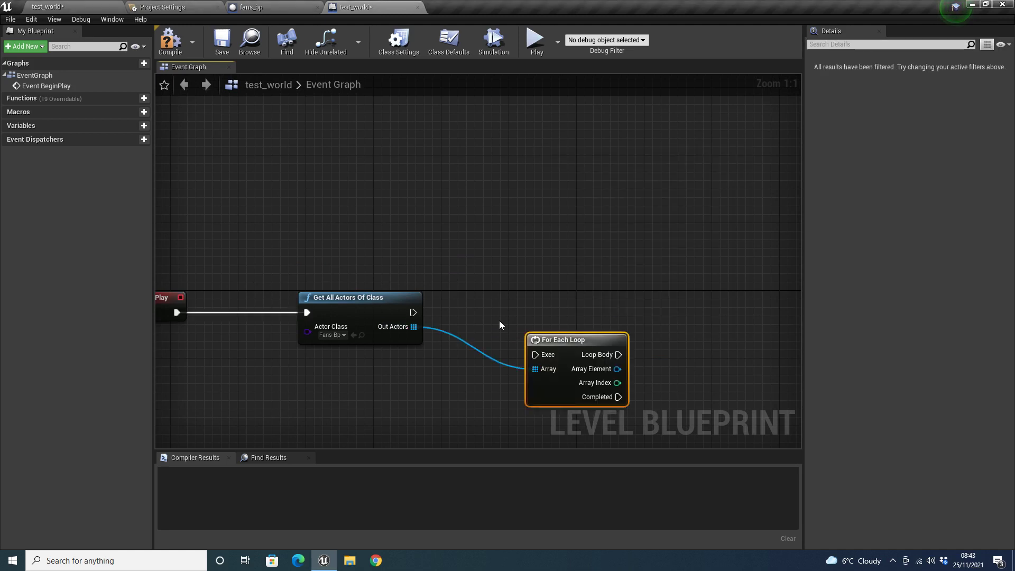
{"action": "left_click_drag", "start_coordinate": [554, 357], "coordinate": [413, 312]}
{"action": "left_click_drag", "start_coordinate": [564, 384], "coordinate": [547, 350]}
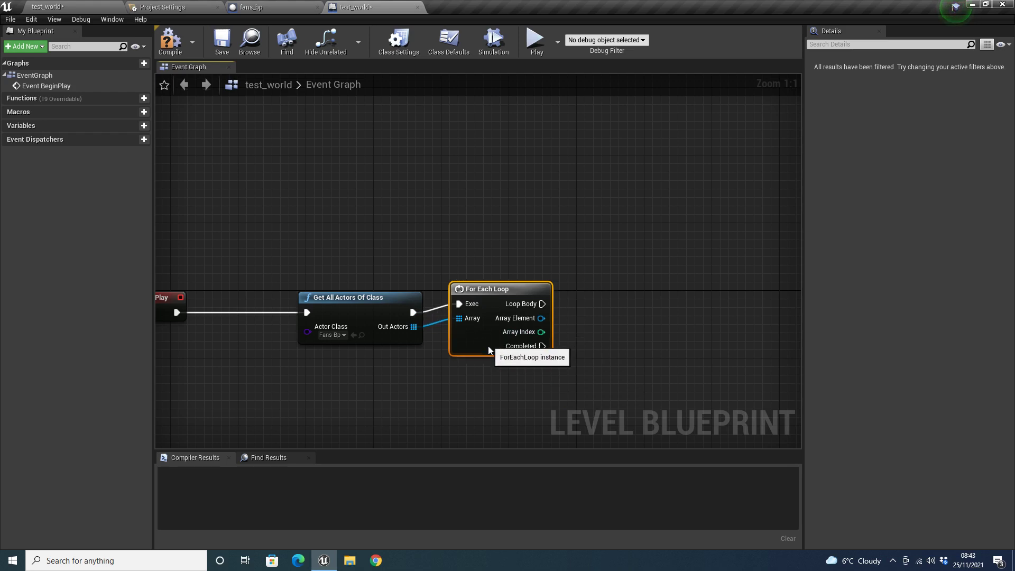
Step: Add a Spawn Fans At Random node targeting Array Element, align it with For Each Loop, and connect Loop Body to its execution input
{"action": "right_click_drag", "start_coordinate": [610, 341], "coordinate": [407, 330]}
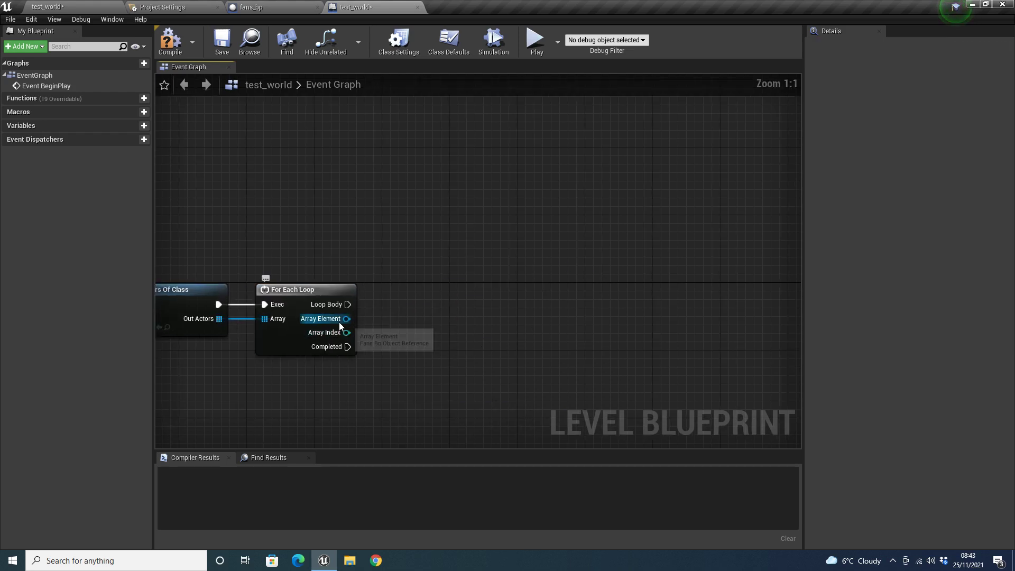
{"action": "left_click_drag", "start_coordinate": [346, 318], "coordinate": [490, 340]}
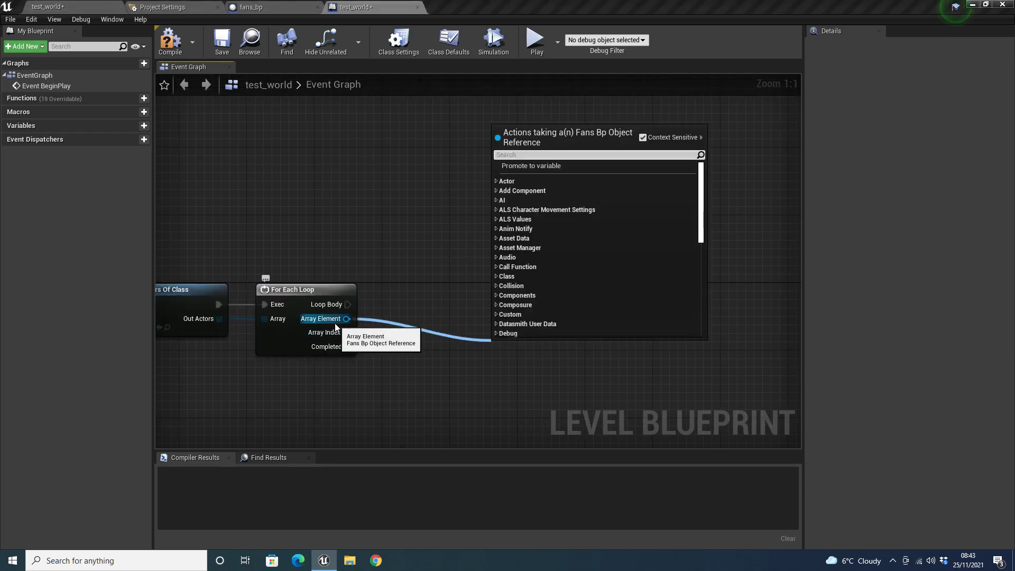
{"action": "type", "text": "spawn fans"}
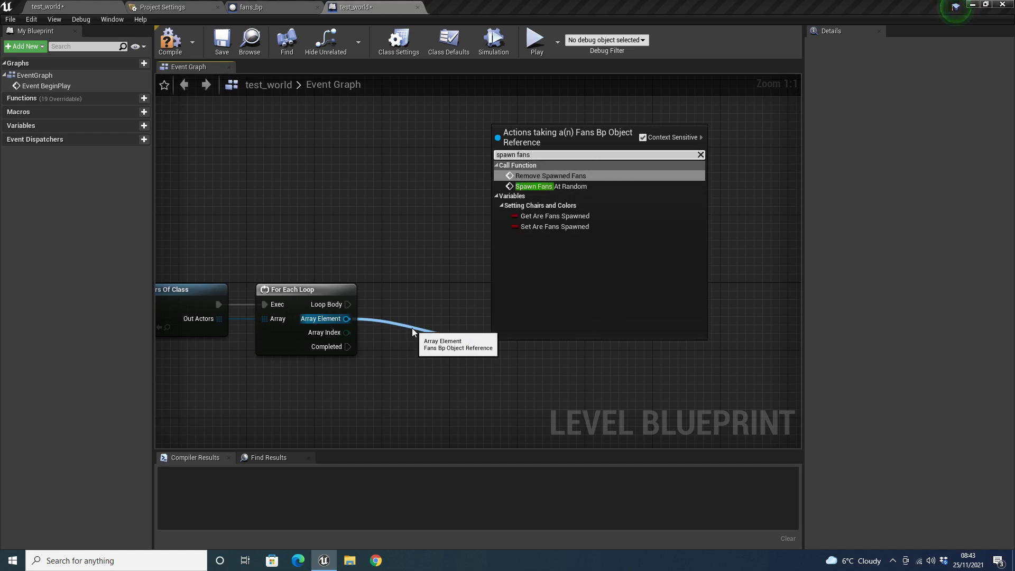
{"action": "type", "text": " at rand"}
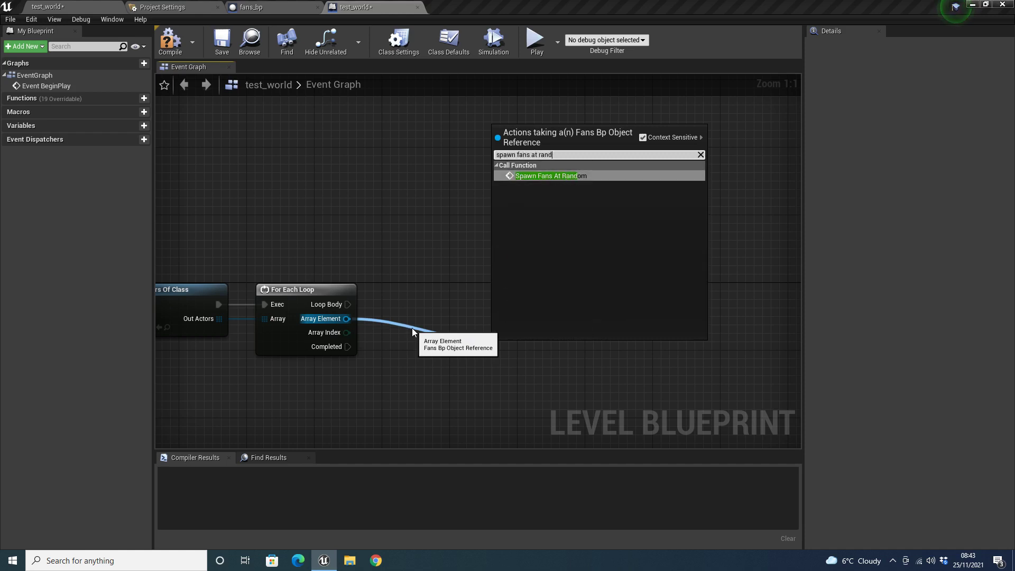
{"action": "key", "text": "Return"}
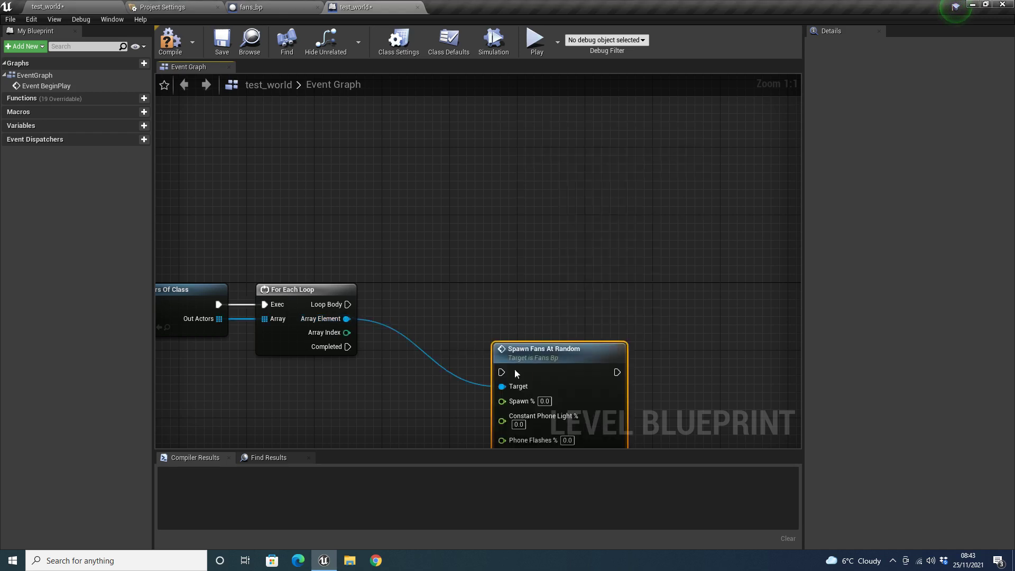
{"action": "left_click_drag", "start_coordinate": [515, 372], "coordinate": [531, 347]}
{"action": "left_click_drag", "start_coordinate": [347, 304], "coordinate": [543, 287]}
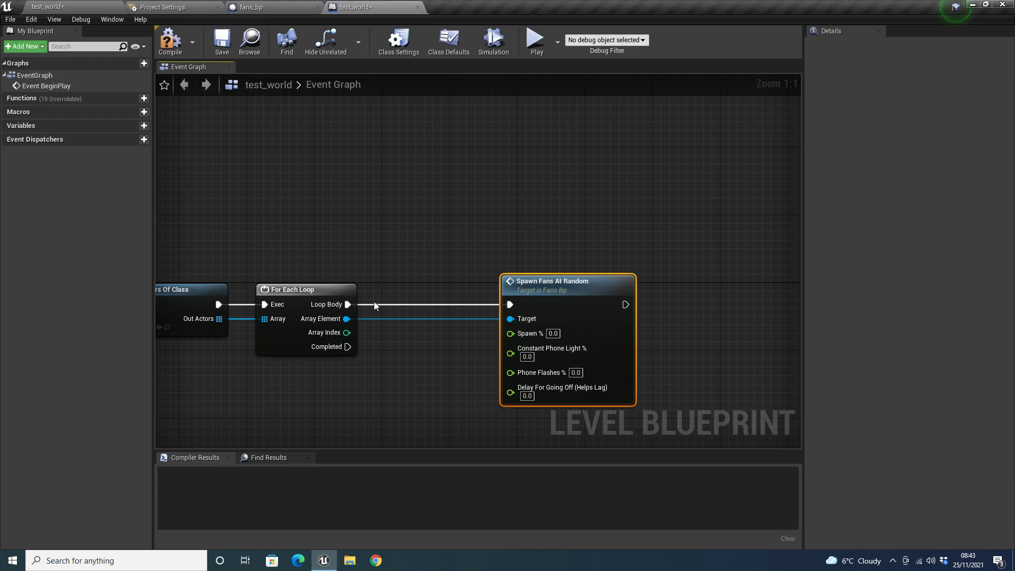
{"action": "left_click", "coordinate": [367, 374]}
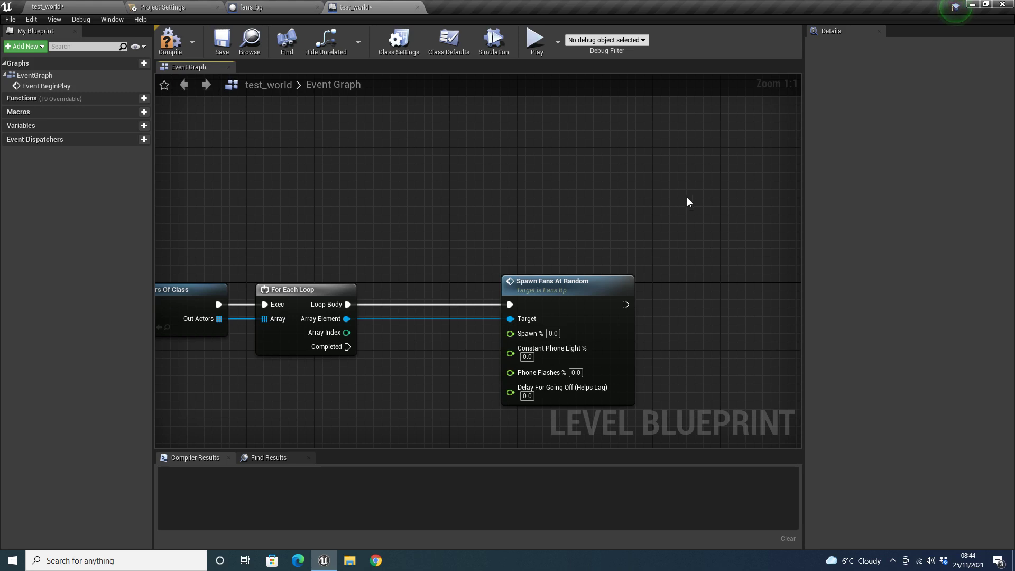
Step: Add an int * float multiply node on the loop's Array Index, with the multiplier set to 0.1
{"action": "right_click_drag", "start_coordinate": [414, 283], "coordinate": [505, 267]}
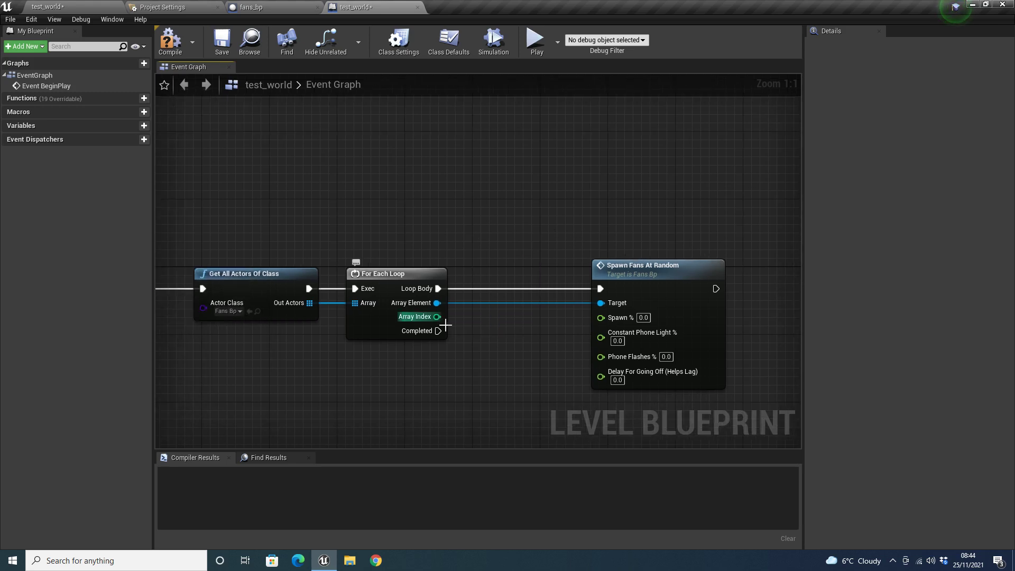
{"action": "left_click_drag", "start_coordinate": [444, 318], "coordinate": [517, 336]}
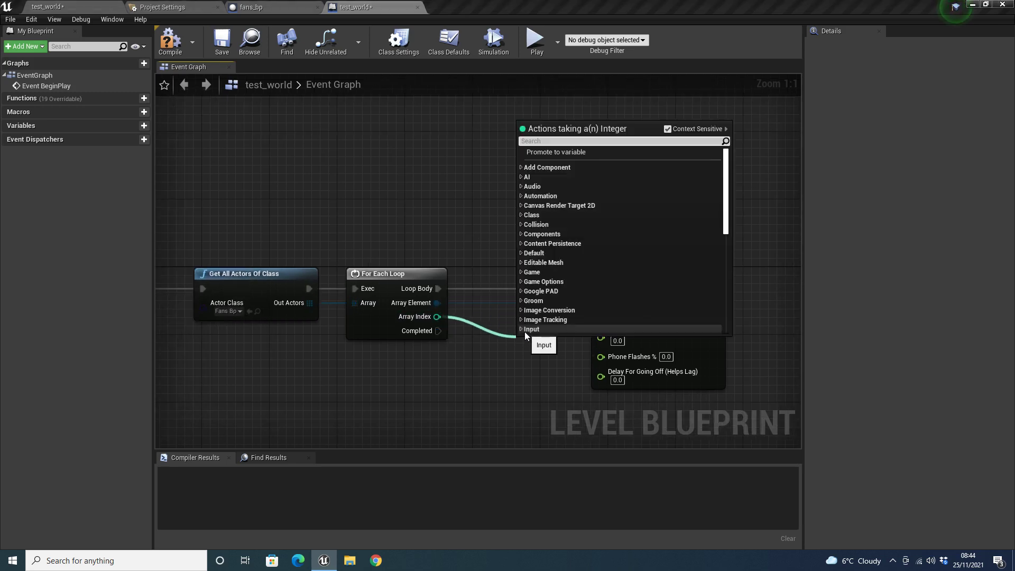
{"action": "type", "text": "*"}
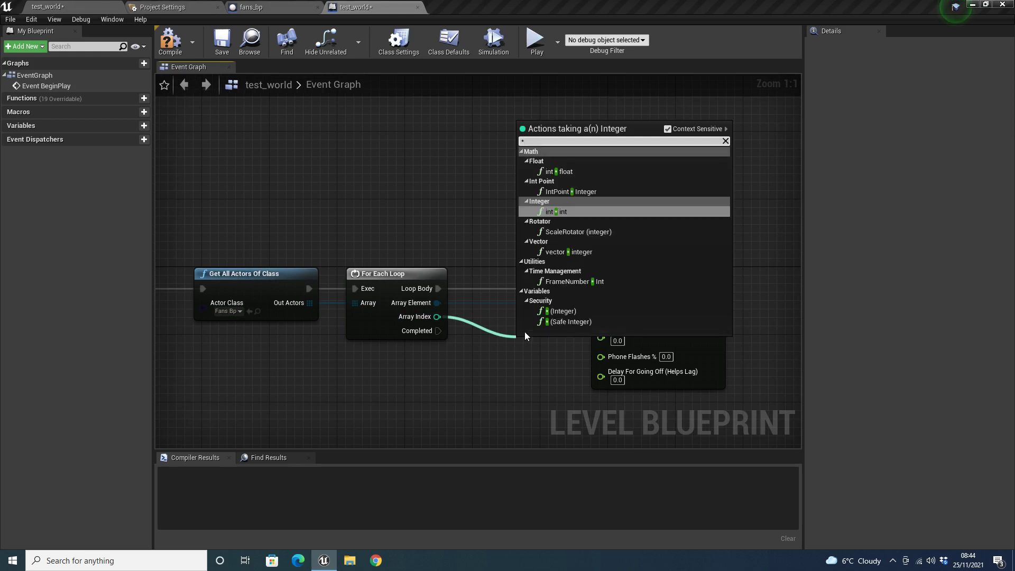
{"action": "key", "text": "Up"}
{"action": "key", "text": "Up"}
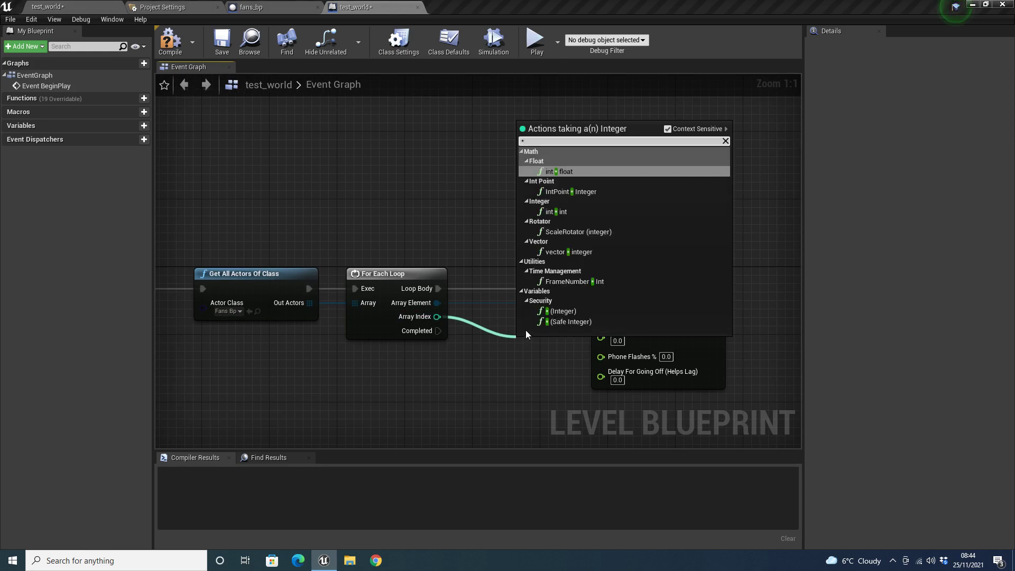
{"action": "key", "text": "Return"}
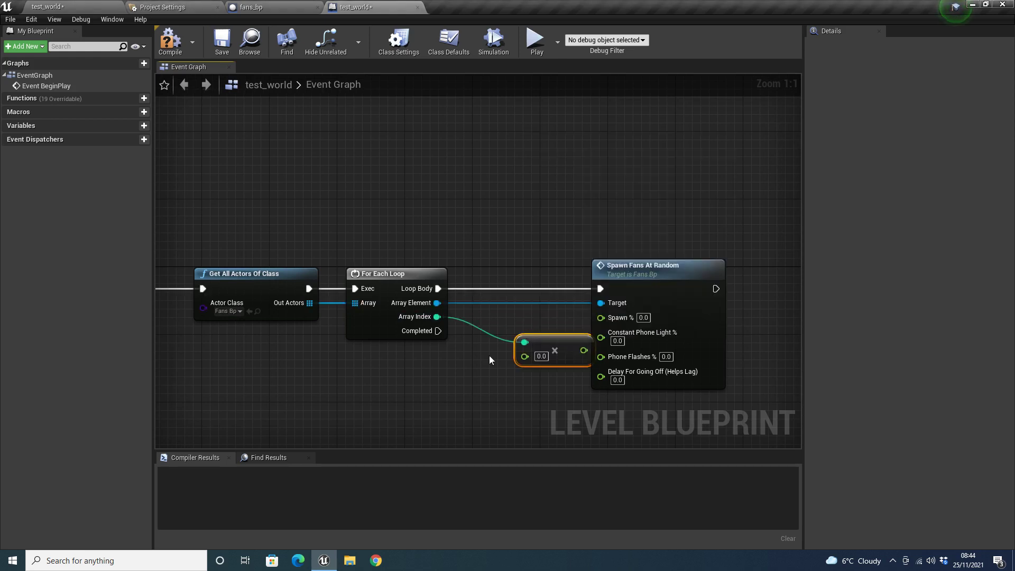
{"action": "left_click", "coordinate": [546, 355]}
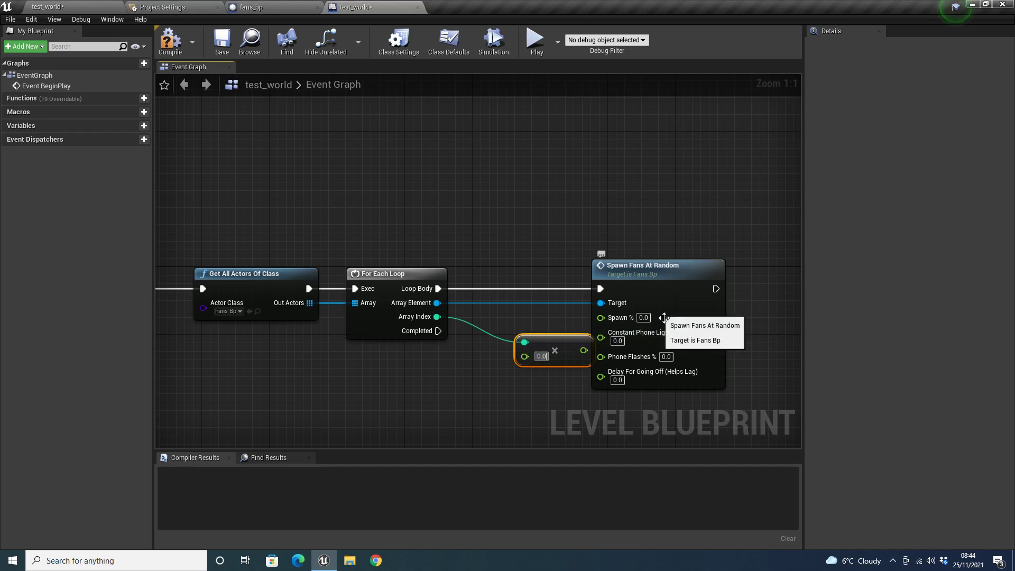
{"action": "type", "text": "0.3"}
{"action": "key", "text": "BackSpace"}
{"action": "type", "text": "1"}
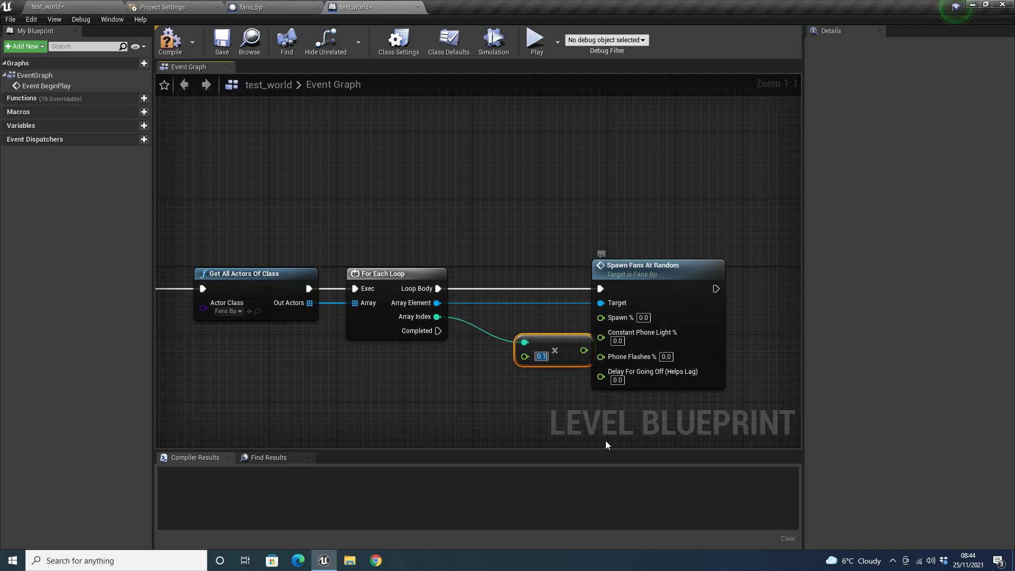
Step: Place the multiply node clear of Spawn Fans At Random and connect its result to Delay For Going Off
{"action": "left_click_drag", "start_coordinate": [580, 354], "coordinate": [546, 346]}
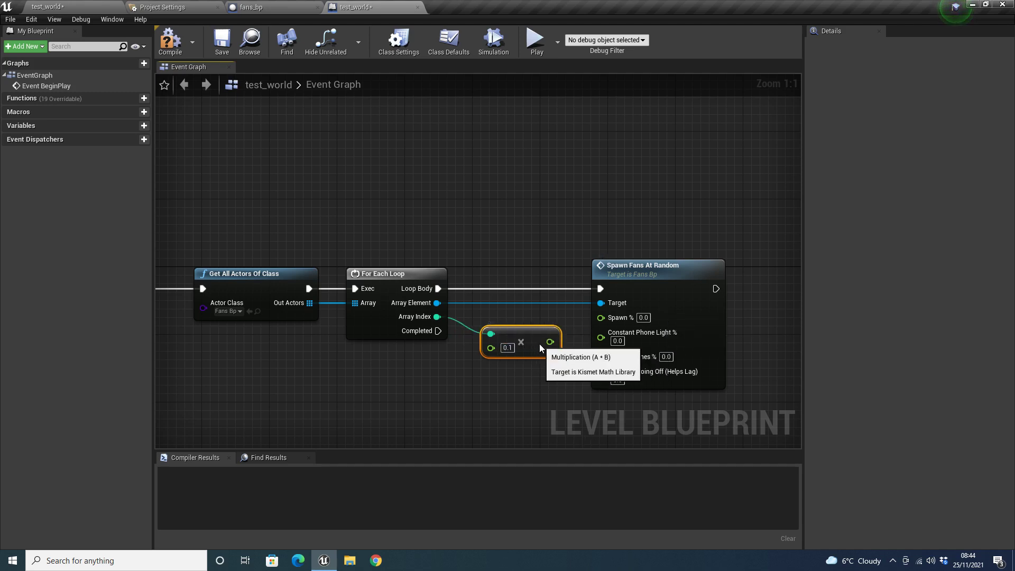
{"action": "left_click", "coordinate": [458, 404]}
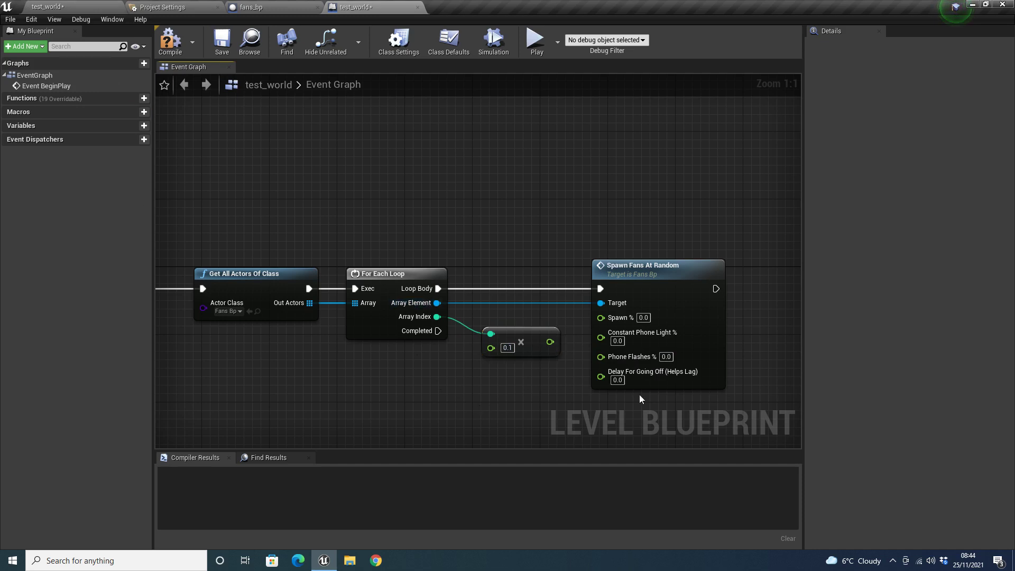
{"action": "left_click_drag", "start_coordinate": [601, 376], "coordinate": [541, 363]}
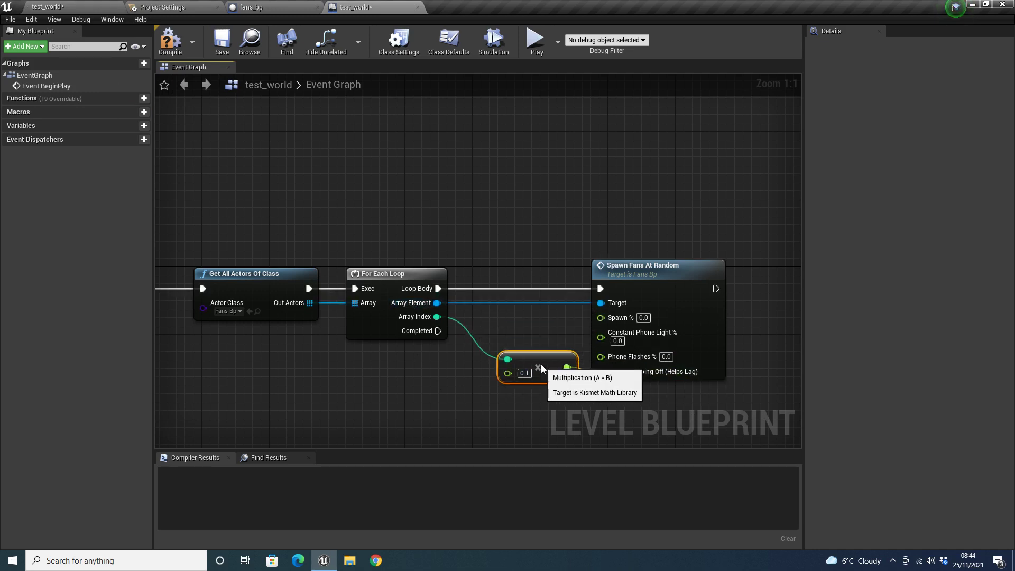
{"action": "left_click", "coordinate": [529, 328]}
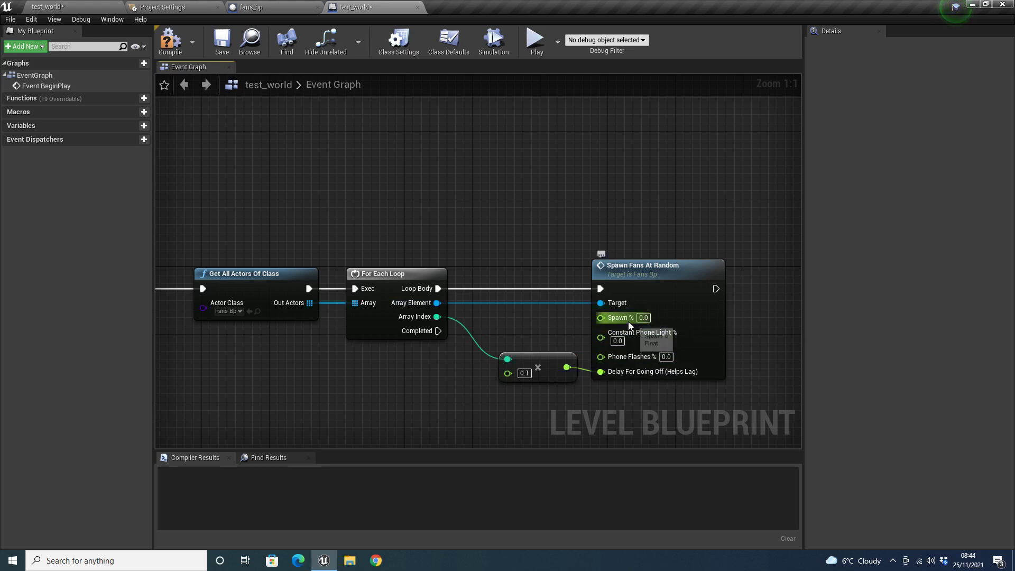
Step: Set Spawn % to 100 on Spawn Fans At Random, and compile and save the level blueprint
{"action": "left_click", "coordinate": [645, 320]}
{"action": "type", "text": "1"}
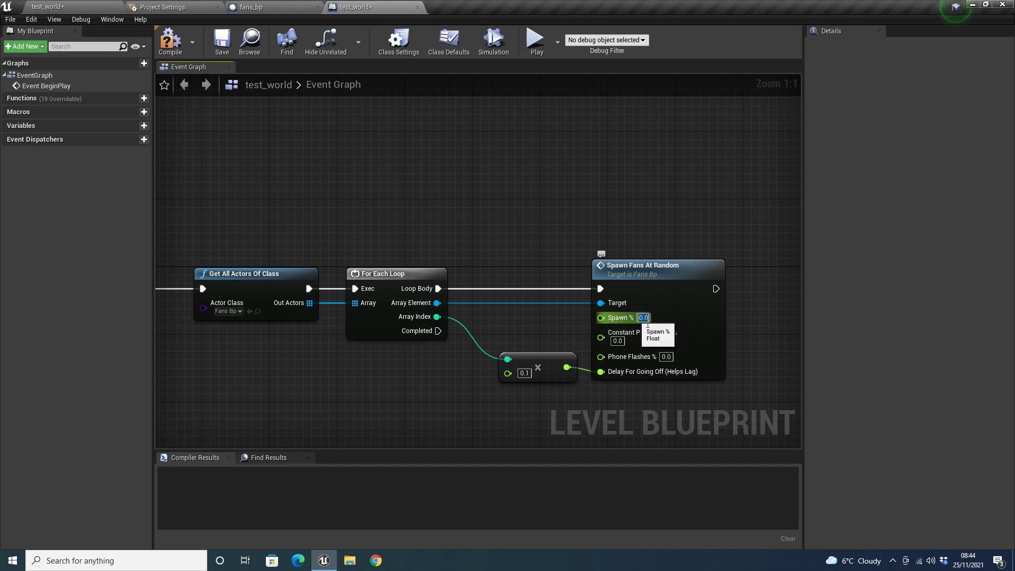
{"action": "key", "text": "Return"}
{"action": "type", "text": "00"}
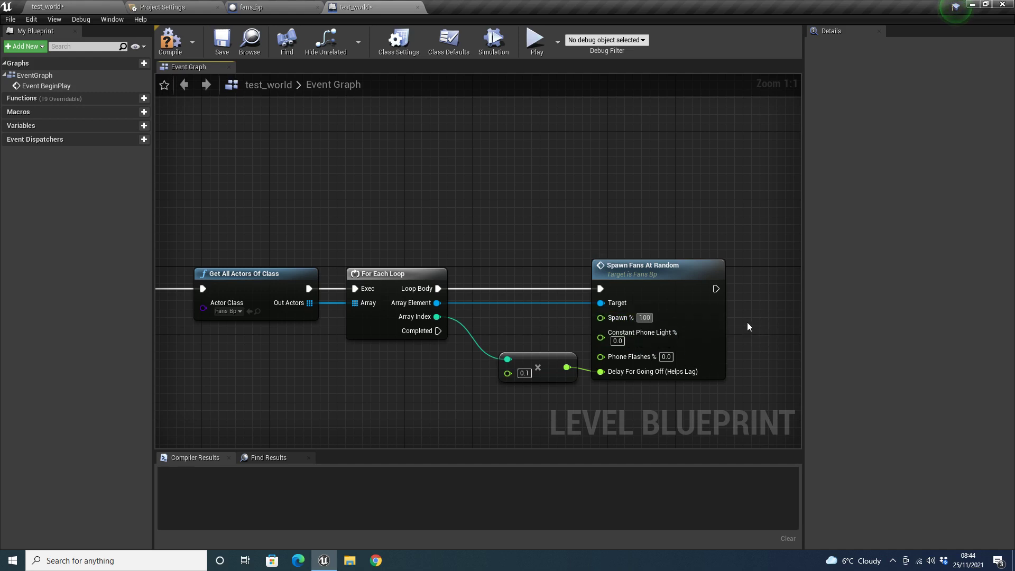
{"action": "key", "text": "Return"}
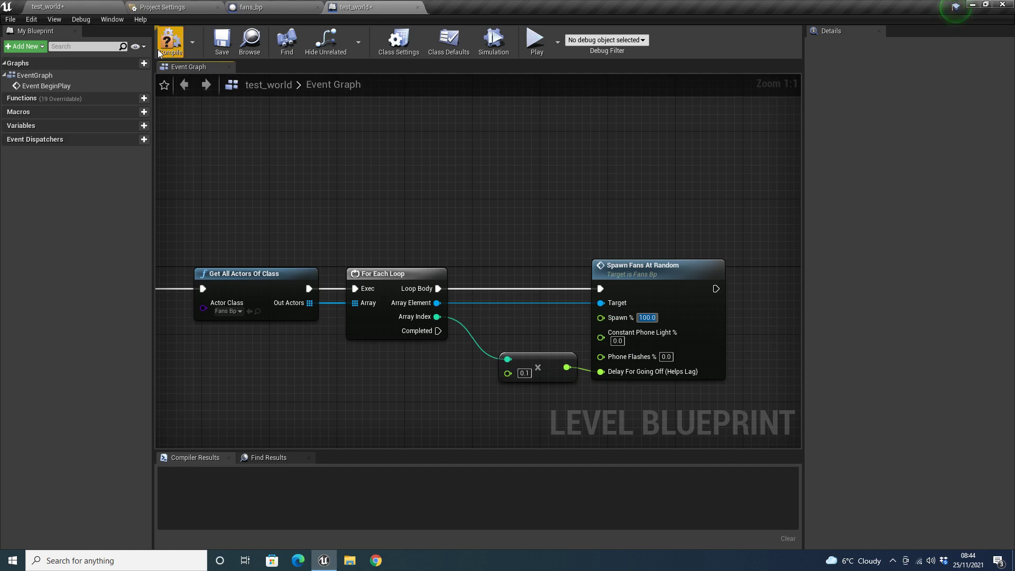
{"action": "left_click", "coordinate": [176, 43]}
{"action": "left_click", "coordinate": [221, 41]}
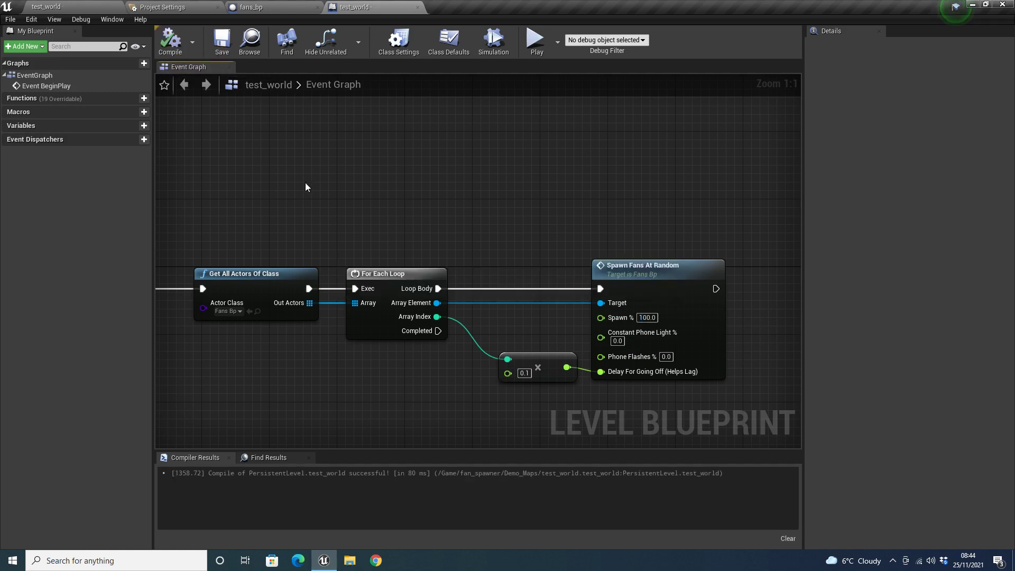
Step: Move Event BeginPlay nearer to Get All Actors Of Class, shift it together with the next two nodes, and save the blueprint
{"action": "scroll", "coordinate": [416, 204], "scroll_direction": "down", "scroll_amount": 5}
{"action": "scroll", "coordinate": [338, 211], "scroll_direction": "up", "scroll_amount": 5}
{"action": "right_click_drag", "start_coordinate": [346, 229], "coordinate": [406, 220]}
{"action": "left_click_drag", "start_coordinate": [300, 244], "coordinate": [383, 241]}
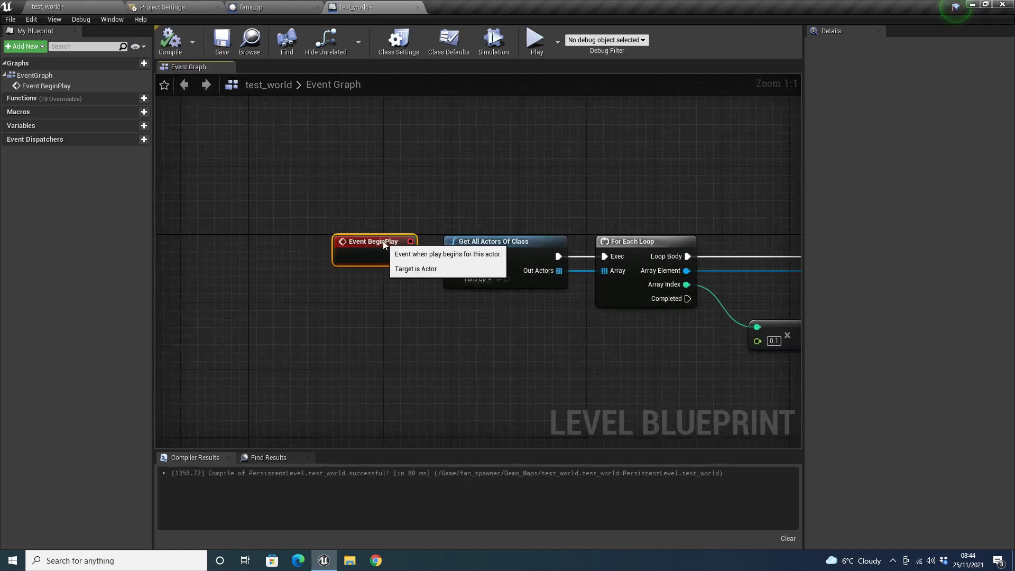
{"action": "left_click", "coordinate": [455, 201]}
{"action": "right_click_drag", "start_coordinate": [531, 222], "coordinate": [375, 220]}
{"action": "left_click_drag", "start_coordinate": [197, 191], "coordinate": [518, 349]}
{"action": "left_click_drag", "start_coordinate": [460, 300], "coordinate": [484, 274]}
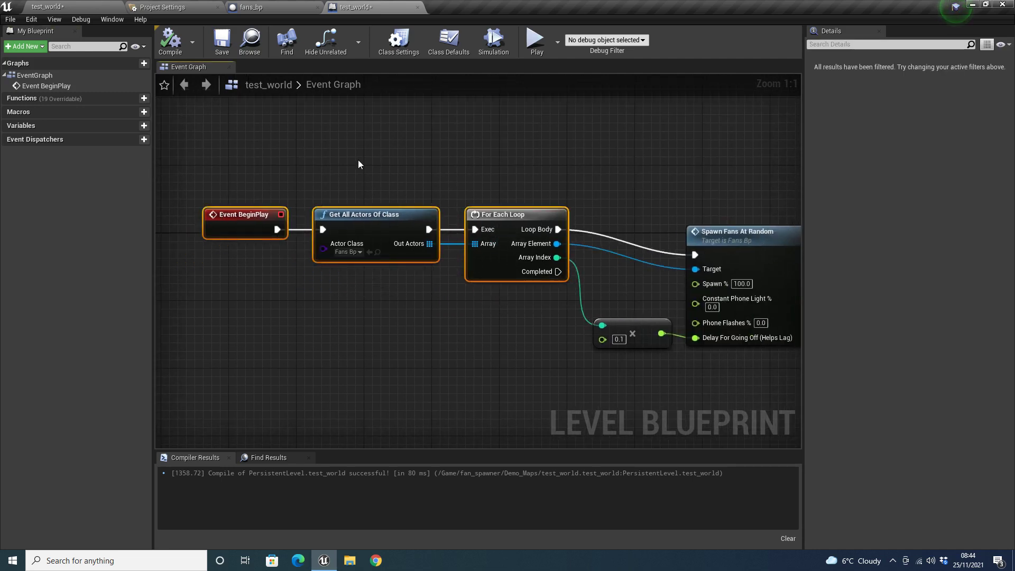
{"action": "left_click", "coordinate": [358, 160]}
{"action": "left_click", "coordinate": [222, 41]}
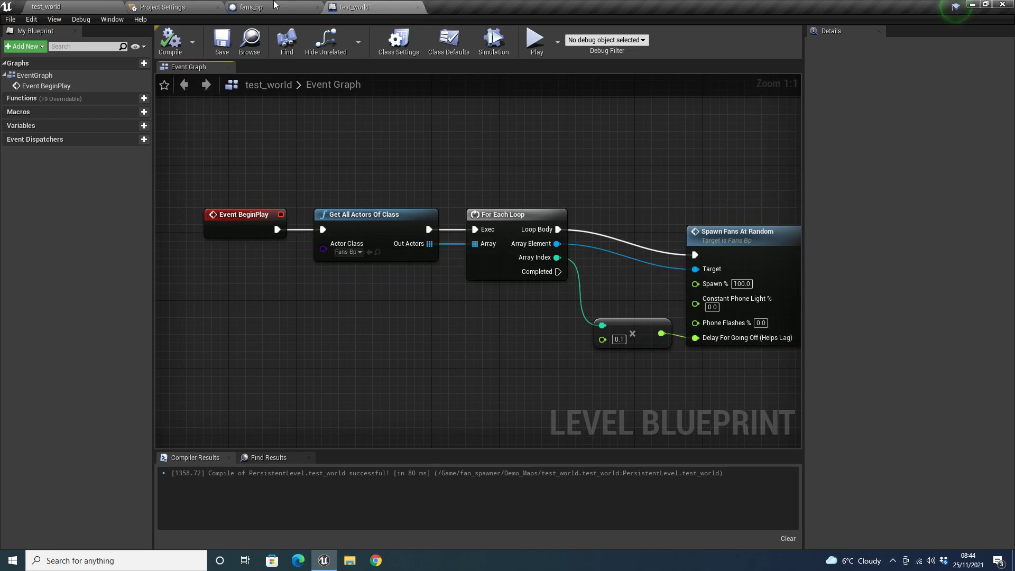
Step: Look over the Phone Flashes graph in fans_bp, and close the fans_bp and Project Settings editors
{"action": "left_click", "coordinate": [274, 5]}
{"action": "scroll", "coordinate": [394, 180], "scroll_direction": "down", "scroll_amount": 6}
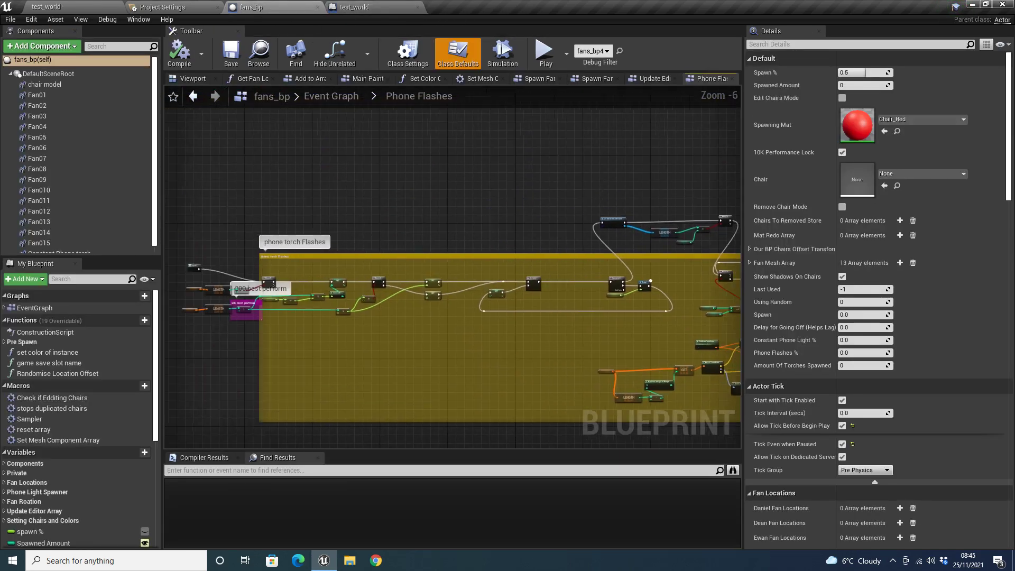
{"action": "right_click_drag", "start_coordinate": [368, 263], "coordinate": [170, 267]}
{"action": "scroll", "coordinate": [459, 245], "scroll_direction": "up", "scroll_amount": 1}
{"action": "scroll", "coordinate": [476, 272], "scroll_direction": "down", "scroll_amount": 1}
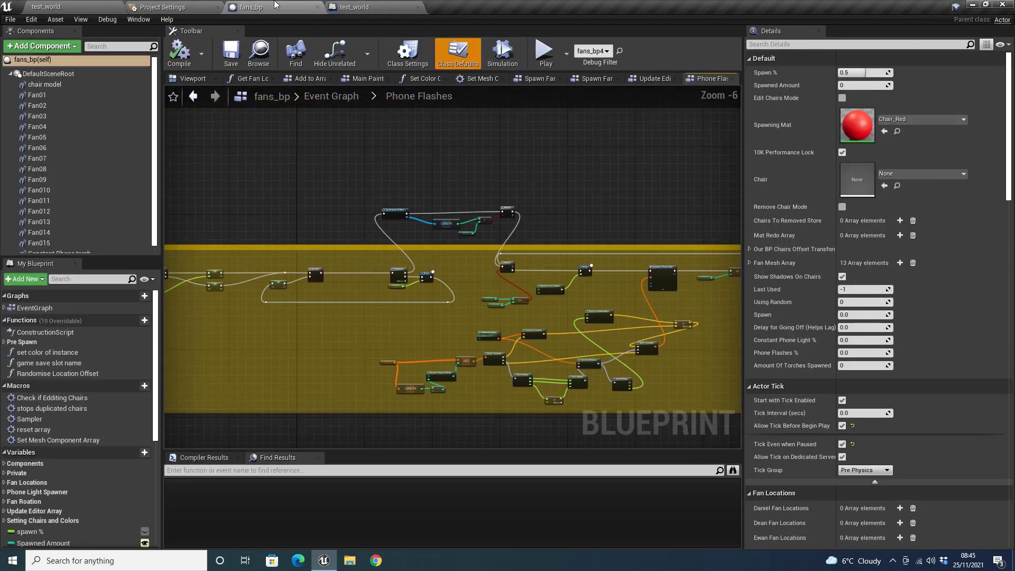
{"action": "left_click", "coordinate": [317, 7]}
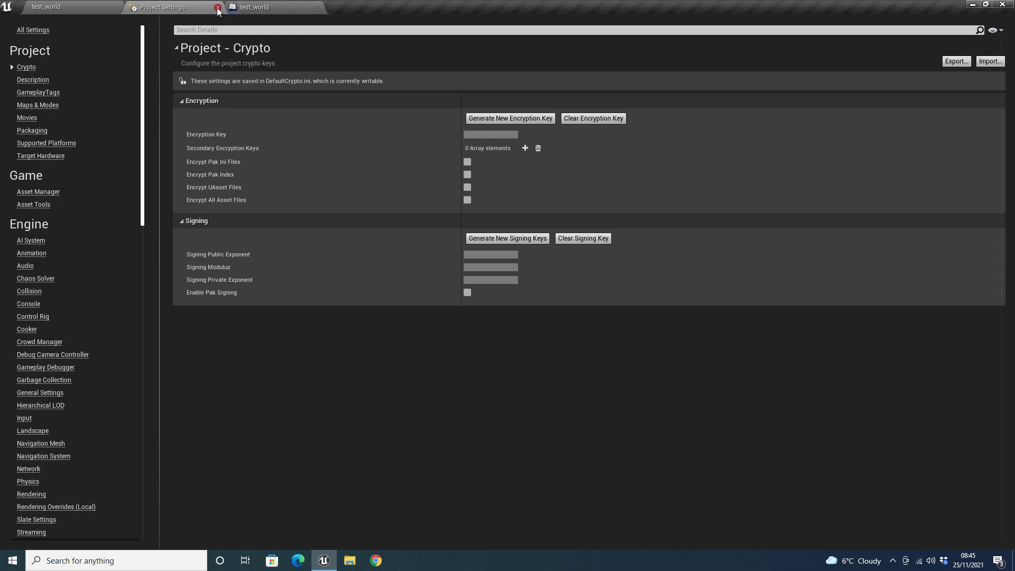
{"action": "left_click", "coordinate": [217, 8]}
{"action": "left_click", "coordinate": [174, 7]}
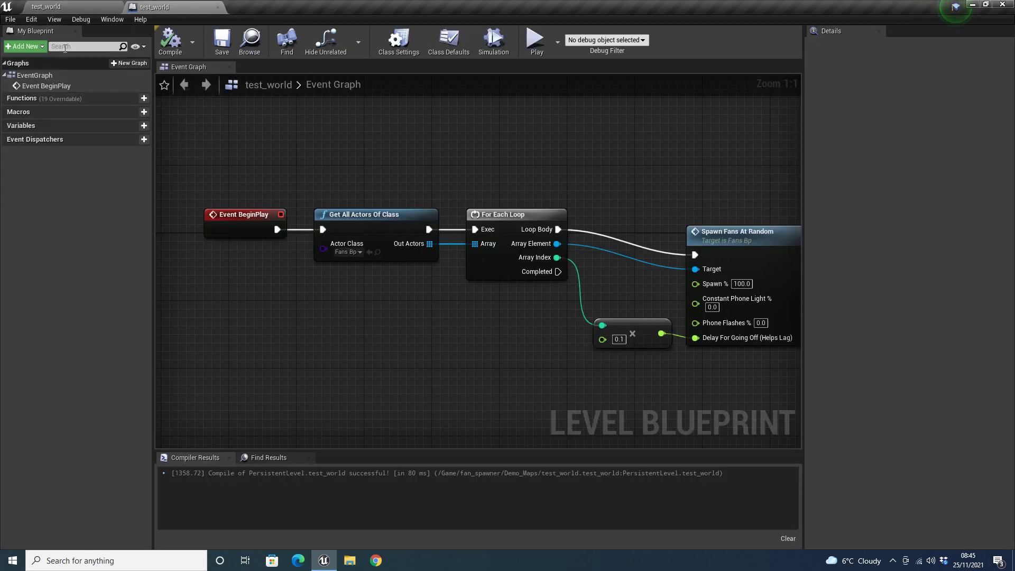
Step: Build the lighting for the test_world level and close the resulting message log
{"action": "left_click", "coordinate": [51, 7]}
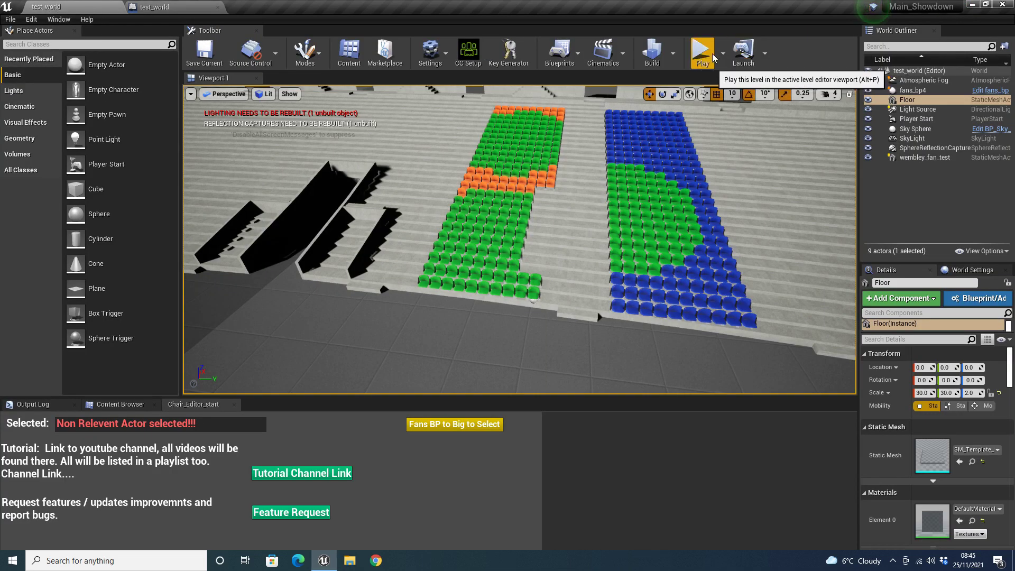
{"action": "left_click", "coordinate": [672, 53]}
{"action": "left_click", "coordinate": [700, 87]}
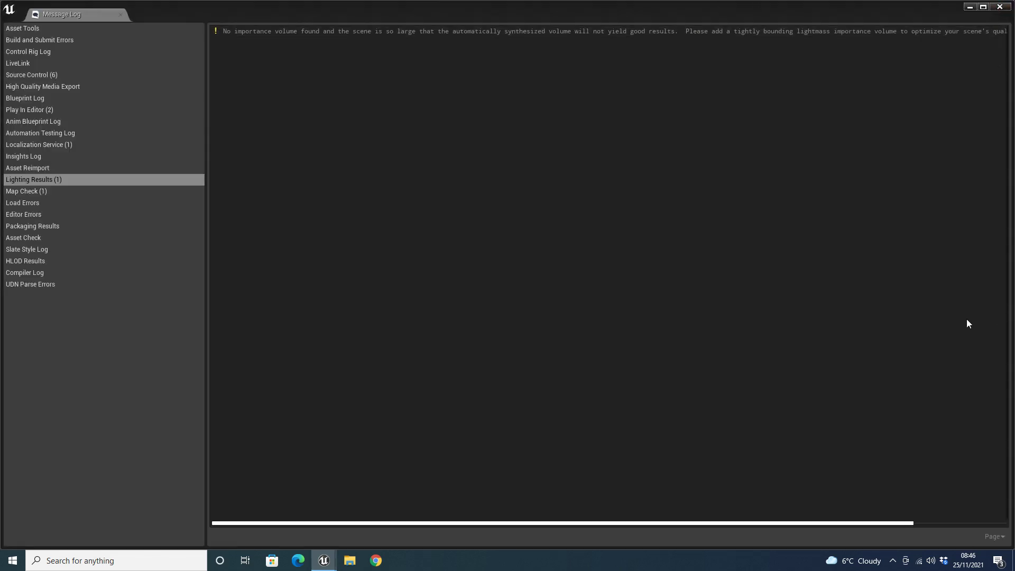
{"action": "left_click", "coordinate": [999, 7]}
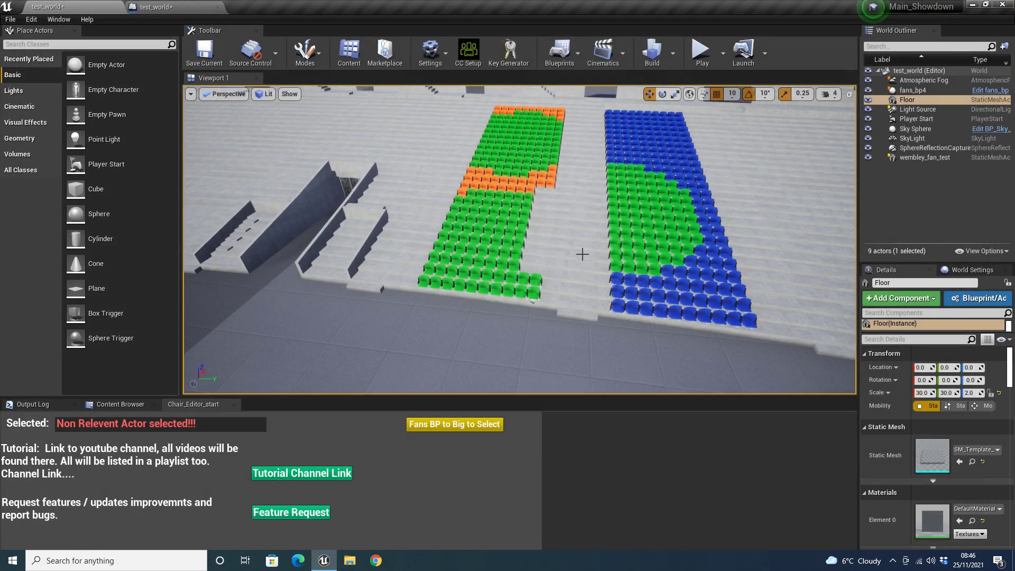
Step: Play the level in the viewport and fly up to the spawned fans in the stands
{"action": "left_click", "coordinate": [701, 50]}
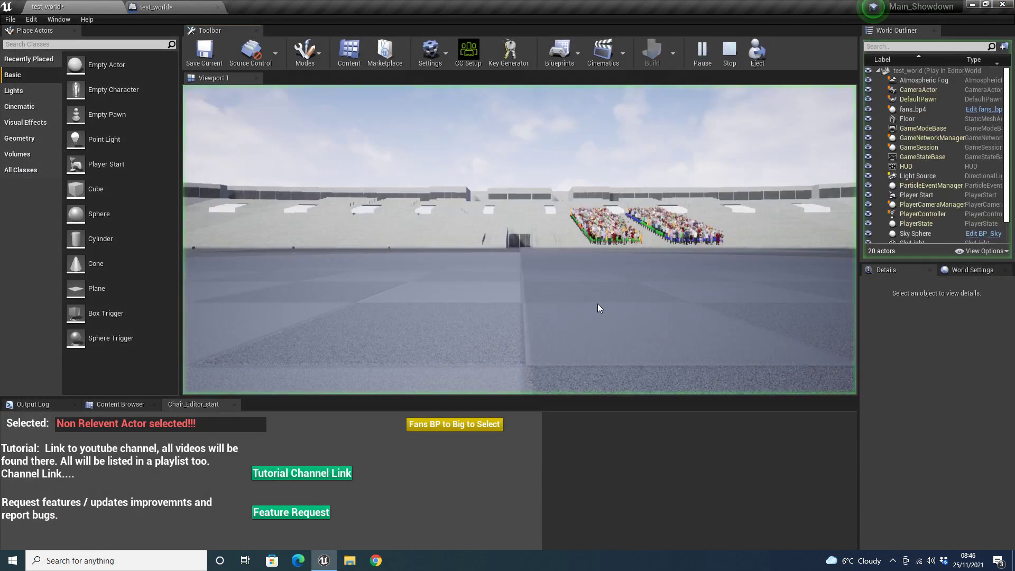
{"action": "key", "text": "w"}
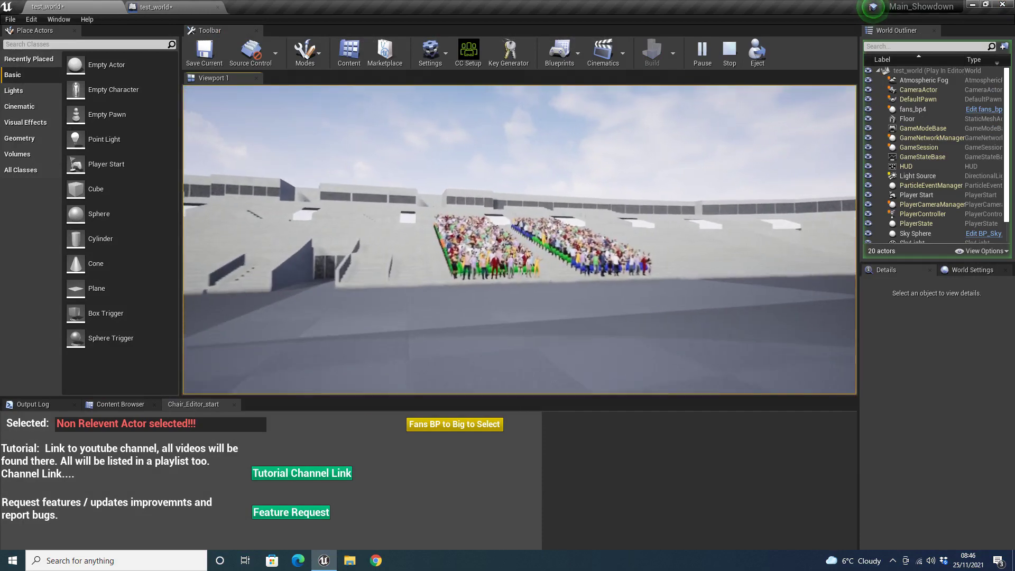
{"action": "key", "text": "w"}
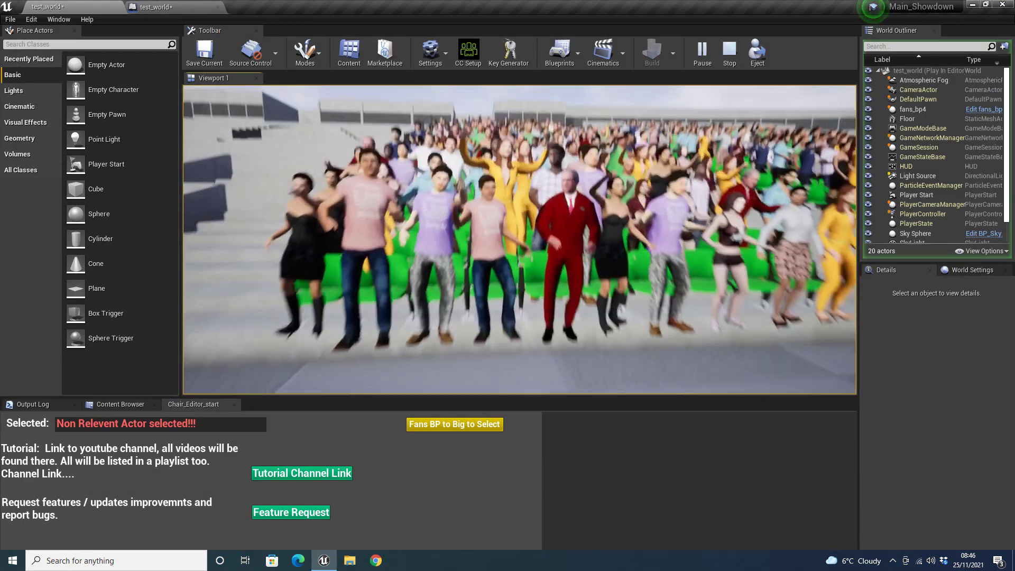
Step: Fly up close to the dancing fans in the stands, pull back for an overview of the crowd, and stop the play session
{"action": "key", "text": "w"}
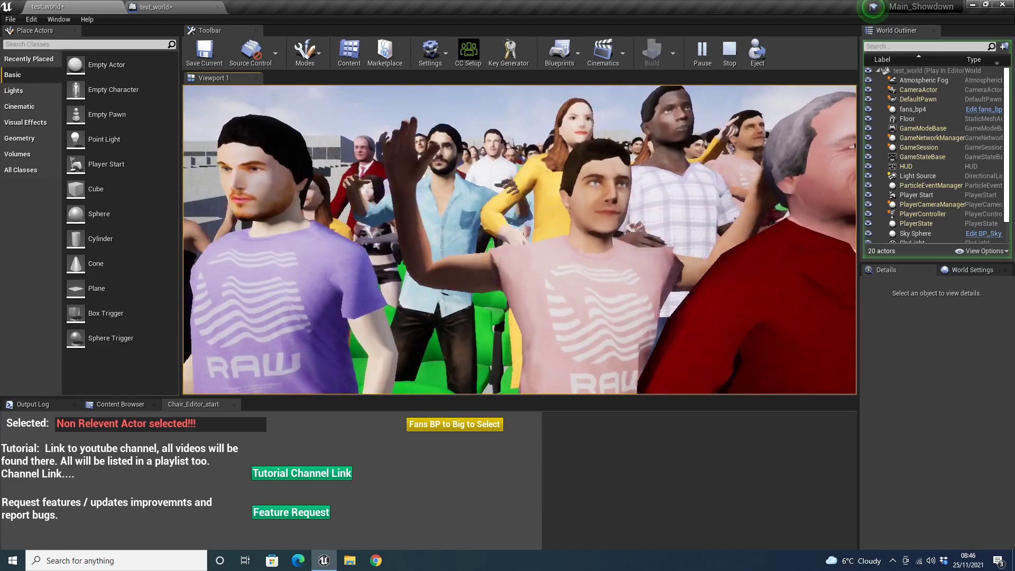
{"action": "key", "text": "s"}
{"action": "key", "text": "w"}
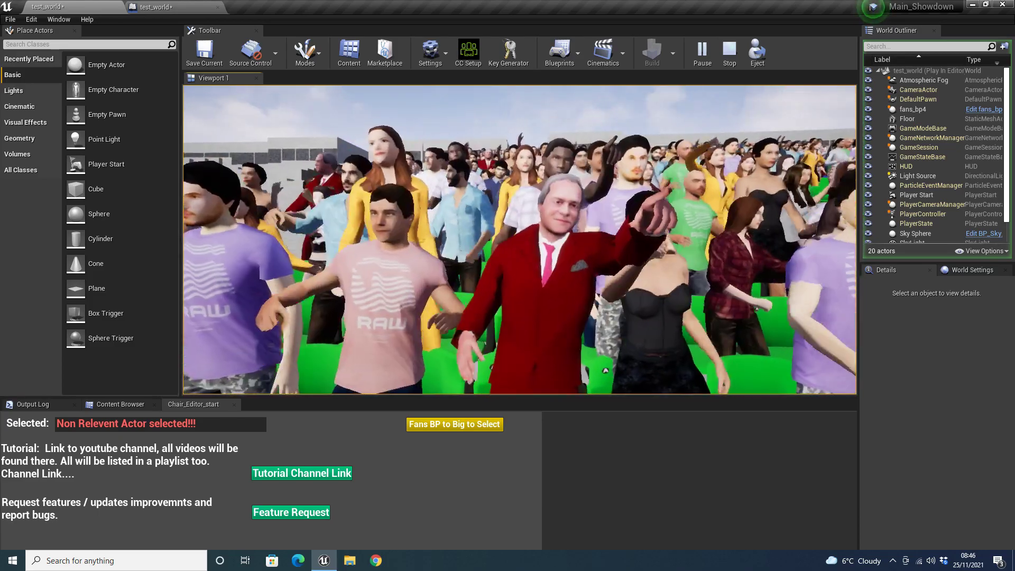
{"action": "key", "text": "w"}
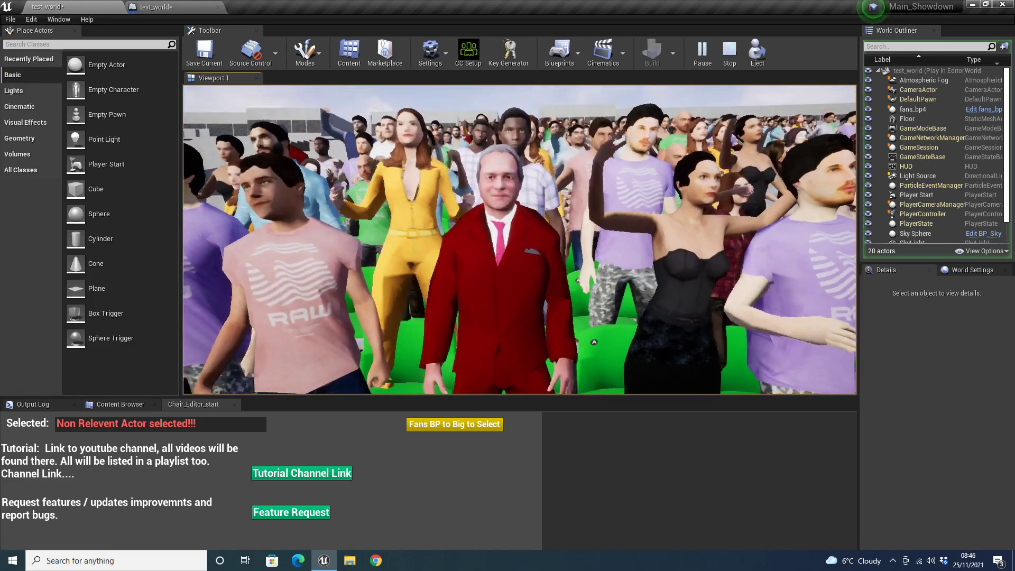
{"action": "key", "text": "w"}
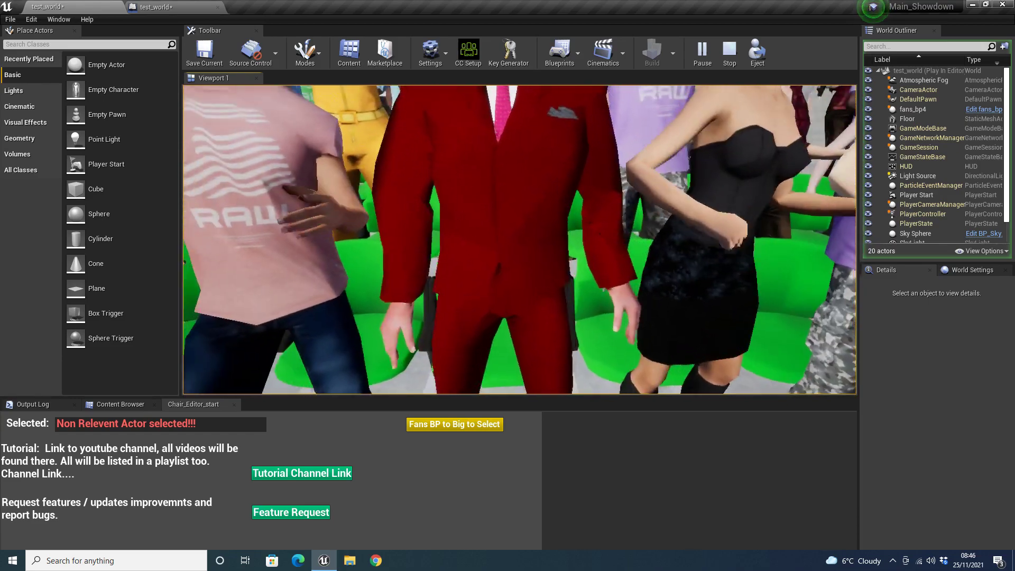
{"action": "key", "text": "s"}
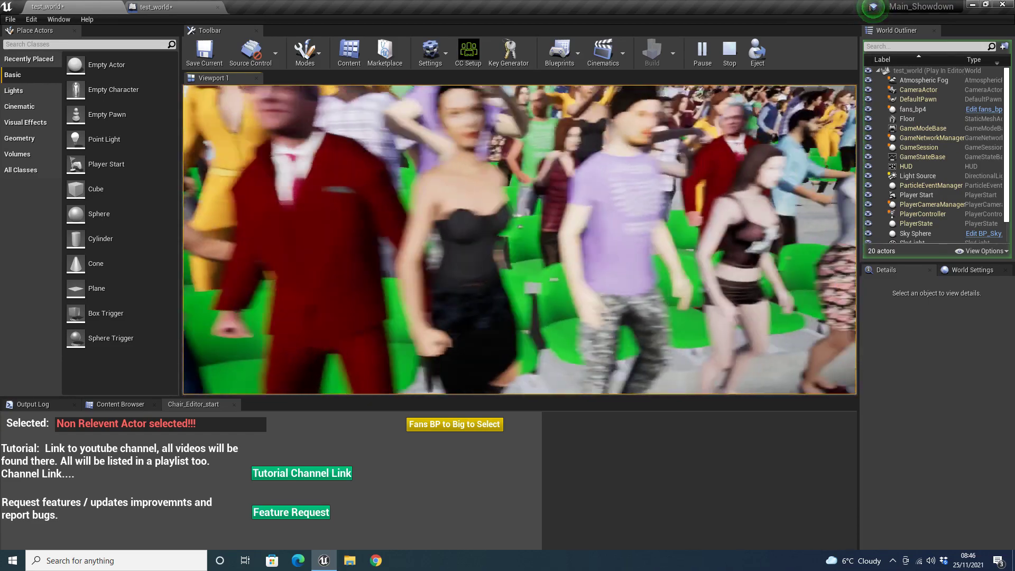
{"action": "key", "text": "s"}
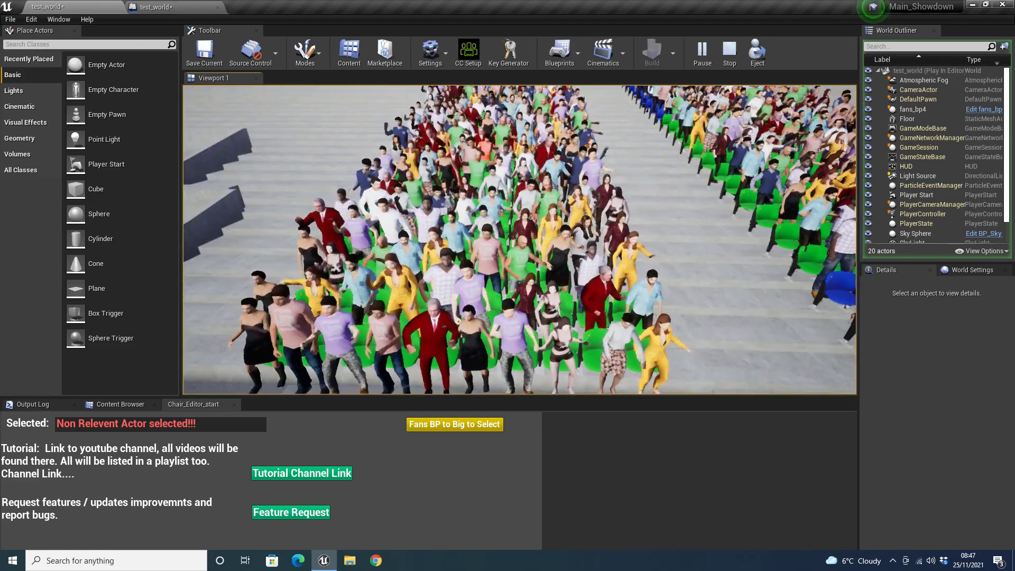
{"action": "key", "text": "Escape"}
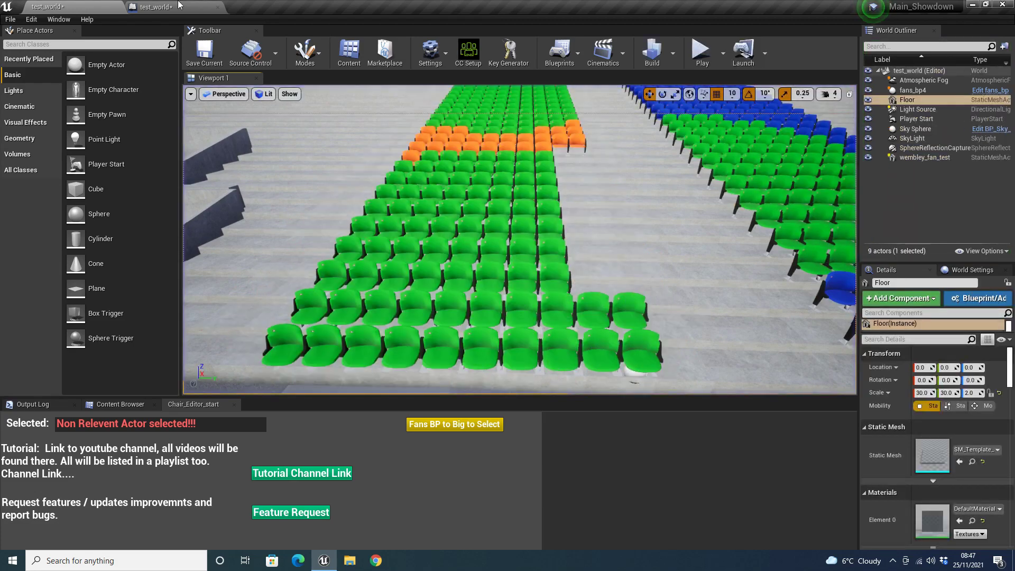
Step: Return to the test_world level blueprint and nudge the Spawn Fans At Random node slightly upward in the event graph
{"action": "left_click", "coordinate": [179, 5]}
{"action": "scroll", "coordinate": [579, 382], "scroll_direction": "down", "scroll_amount": 4}
{"action": "right_click_drag", "start_coordinate": [579, 382], "coordinate": [231, 316]}
{"action": "scroll", "coordinate": [335, 301], "scroll_direction": "up", "scroll_amount": 4}
{"action": "right_click_drag", "start_coordinate": [335, 302], "coordinate": [500, 342]}
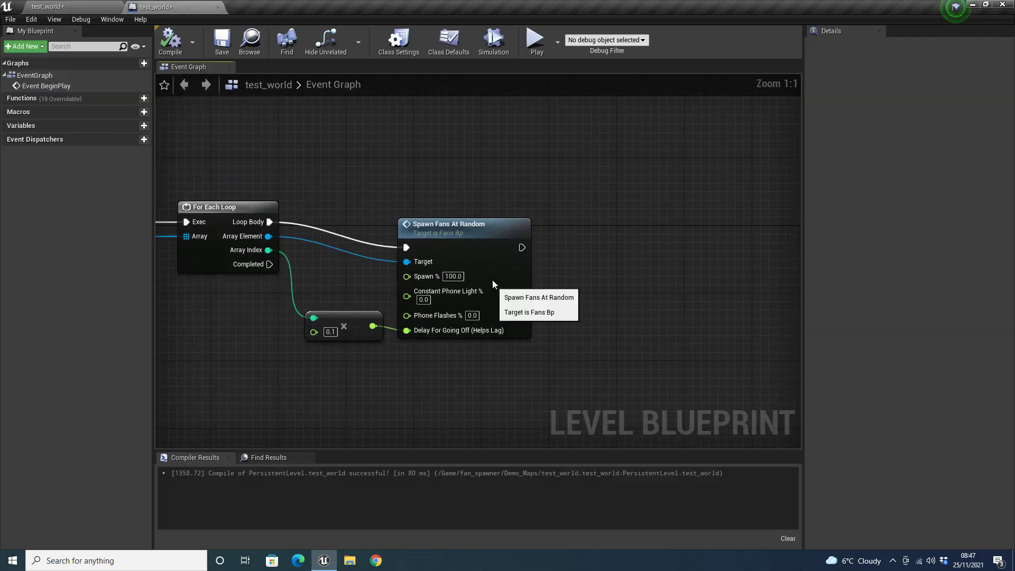
{"action": "left_click_drag", "start_coordinate": [493, 287], "coordinate": [488, 264]}
{"action": "right_click_drag", "start_coordinate": [577, 285], "coordinate": [477, 280]}
{"action": "right_click", "coordinate": [480, 283]}
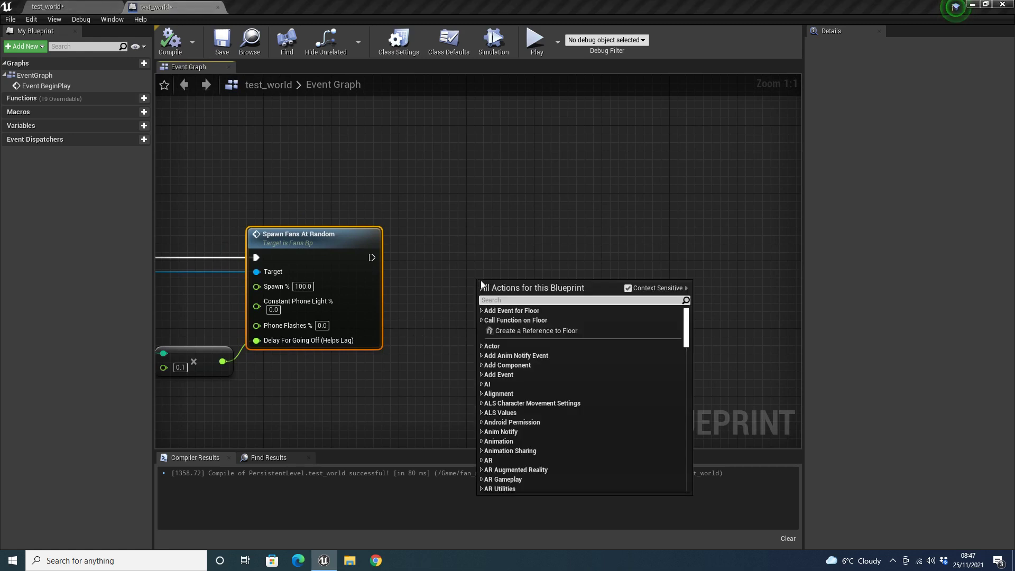
{"action": "type", "text": "material fu"}
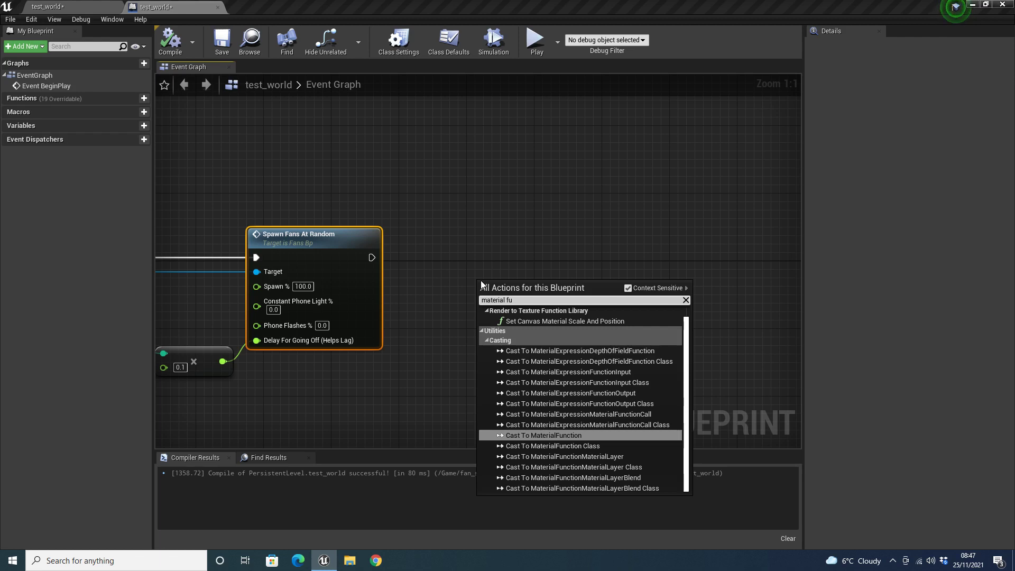
{"action": "type", "text": "nction"}
{"action": "left_click", "coordinate": [685, 248]}
Step: Go back to the level editor and open the fans folder inside fan_spawner to look up the crowd animation asset
{"action": "left_click", "coordinate": [42, 7]}
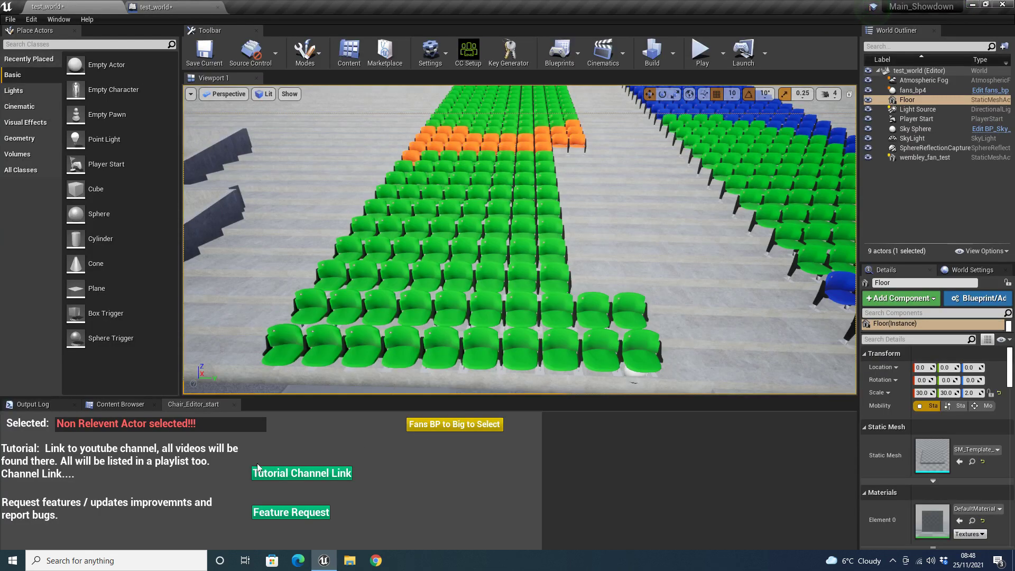
{"action": "left_click", "coordinate": [126, 405]}
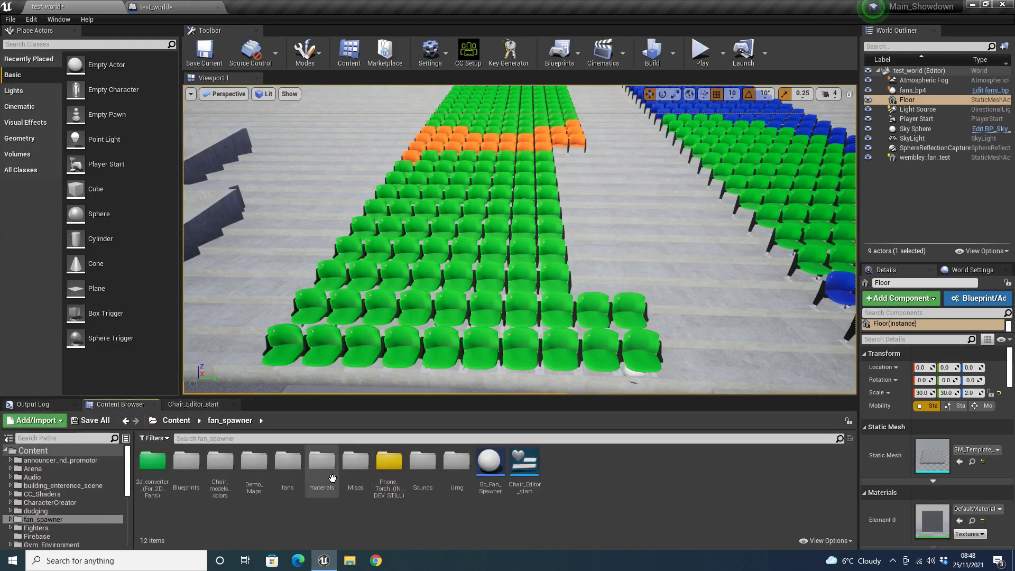
{"action": "double_click", "coordinate": [288, 466]}
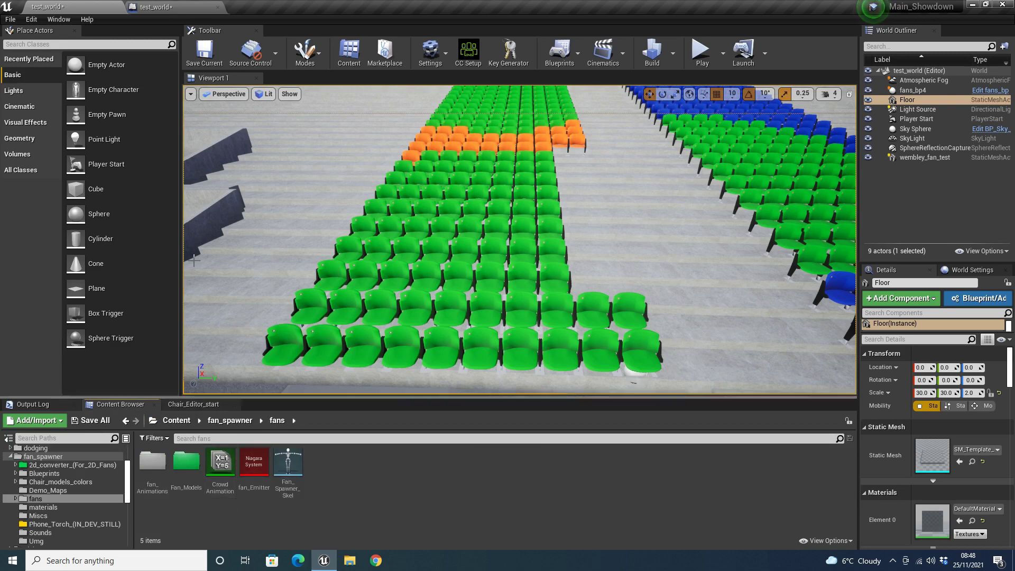
Step: Add a Get Scalar Parameter Value node to the level blueprint and wire it after Spawn Fans At Random
{"action": "left_click", "coordinate": [159, 7]}
{"action": "right_click", "coordinate": [488, 271]}
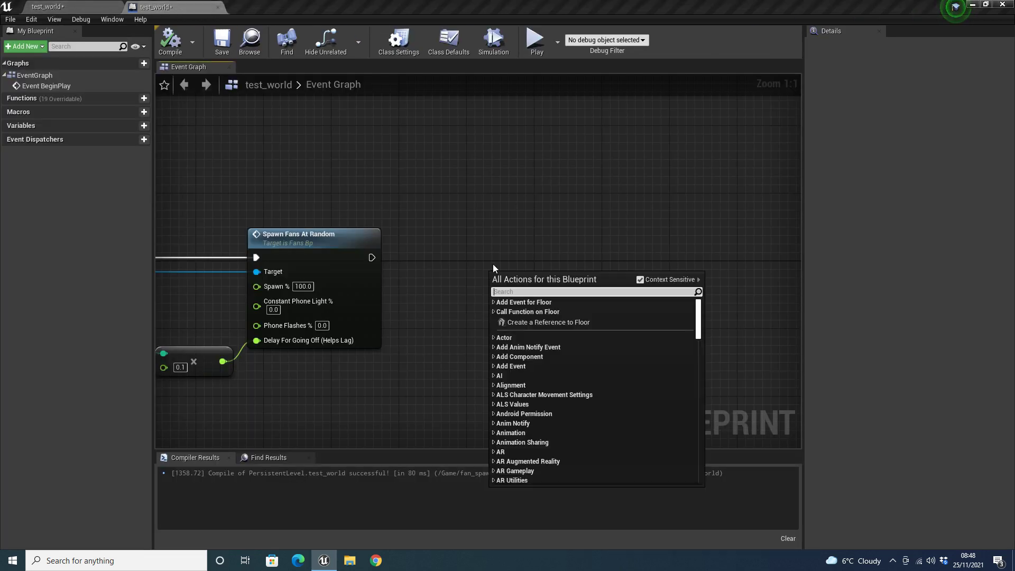
{"action": "type", "text": "material "}
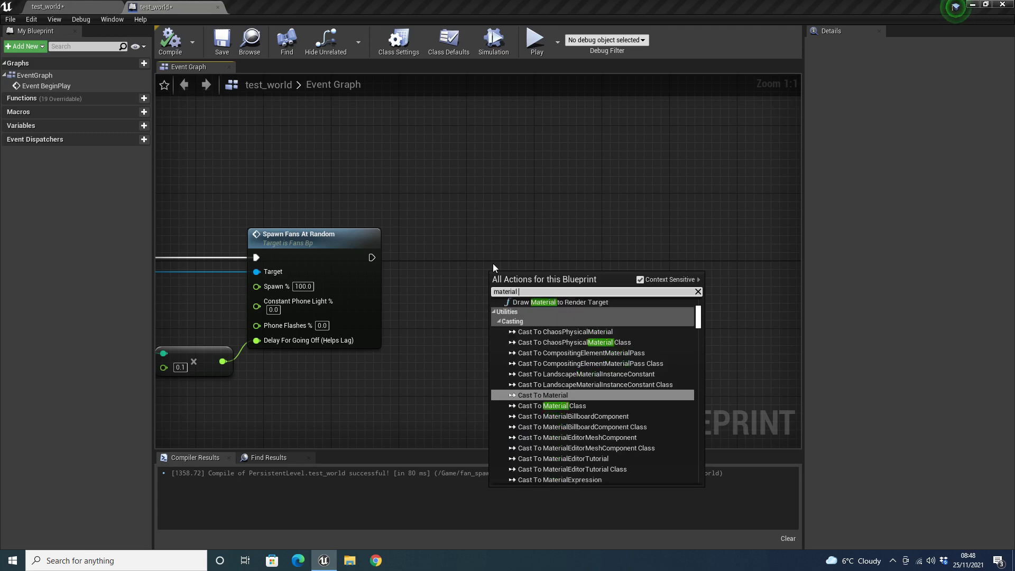
{"action": "type", "text": "para"}
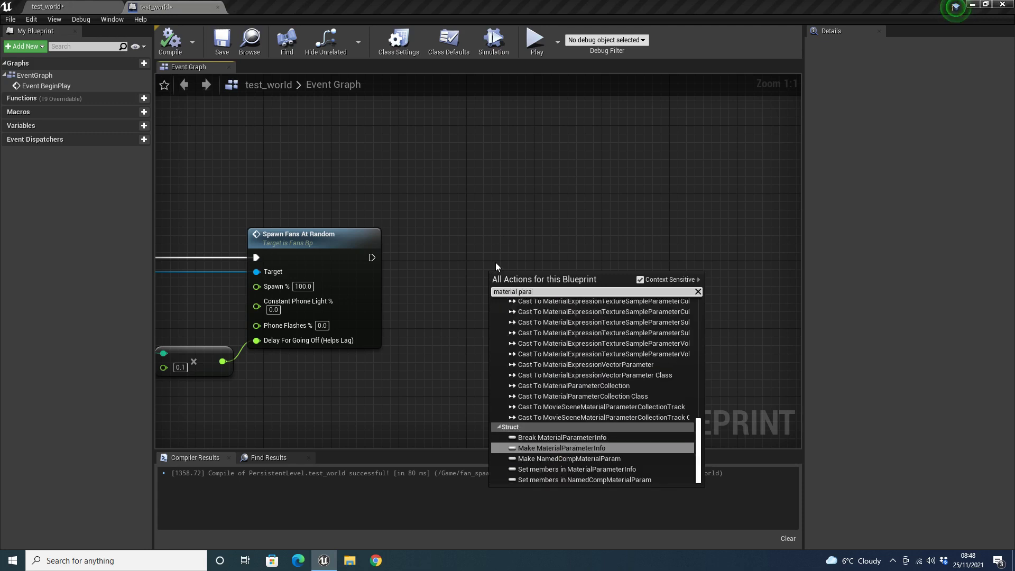
{"action": "type", "text": "mer"}
{"action": "type", "text": "t"}
{"action": "key", "text": "BackSpace"}
{"action": "key", "text": "BackSpace"}
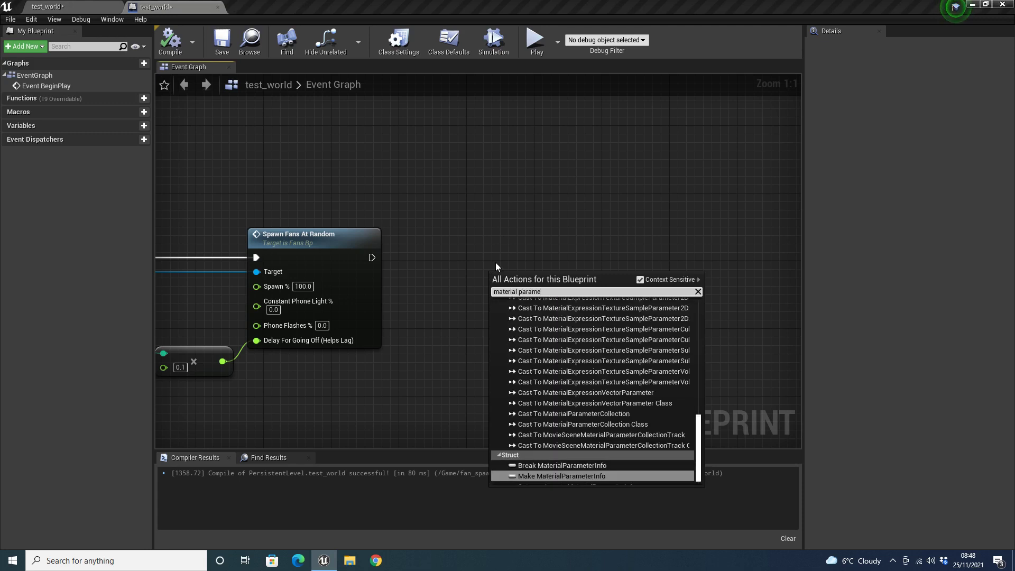
{"action": "scroll", "coordinate": [618, 396], "scroll_direction": "up", "scroll_amount": 10}
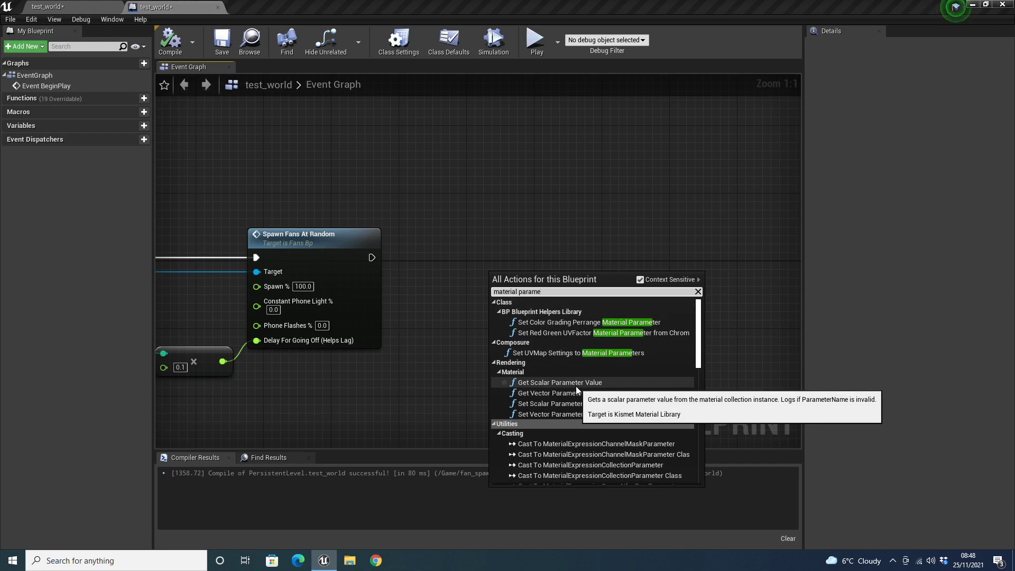
{"action": "left_click", "coordinate": [576, 384]}
{"action": "left_click_drag", "start_coordinate": [546, 301], "coordinate": [538, 268]}
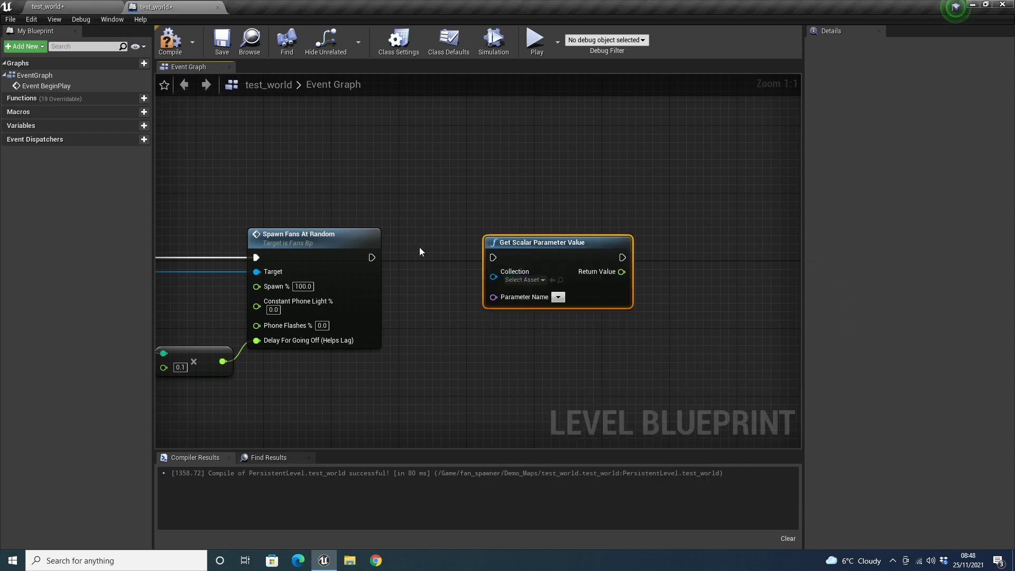
{"action": "left_click_drag", "start_coordinate": [372, 258], "coordinate": [494, 258]}
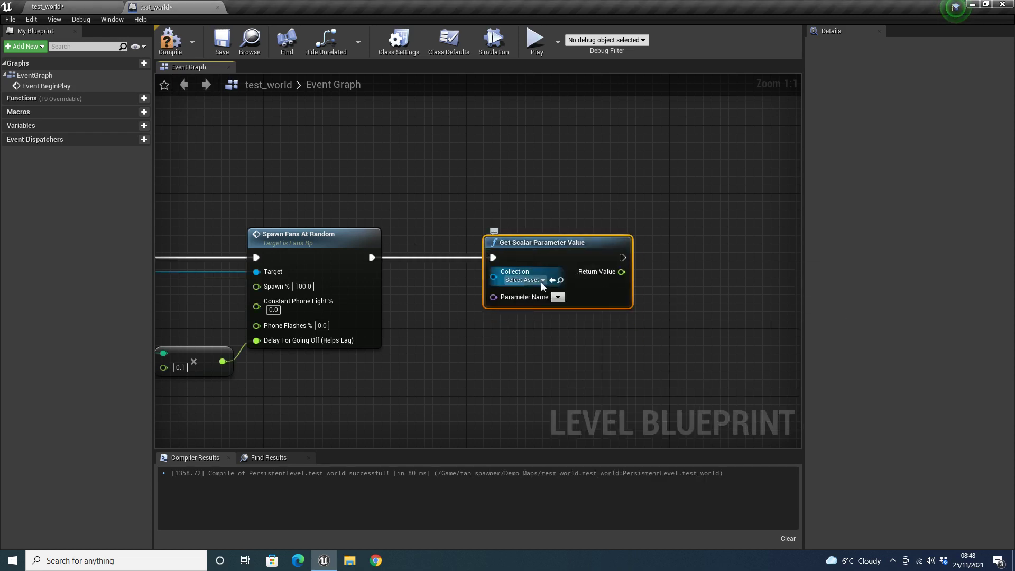
Step: Set the Get Scalar Parameter Value node's collection to CrowdAnimation, try Mix Anims (1=T or F=0), and switch its parameter name to Animation Number
{"action": "left_click", "coordinate": [523, 279]}
{"action": "left_click", "coordinate": [543, 323]}
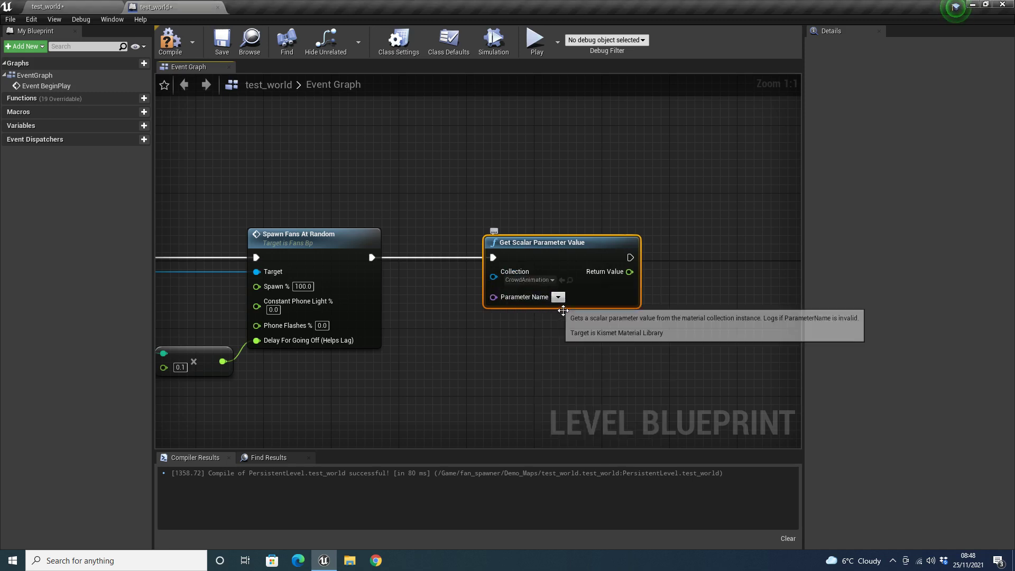
{"action": "left_click", "coordinate": [558, 296]}
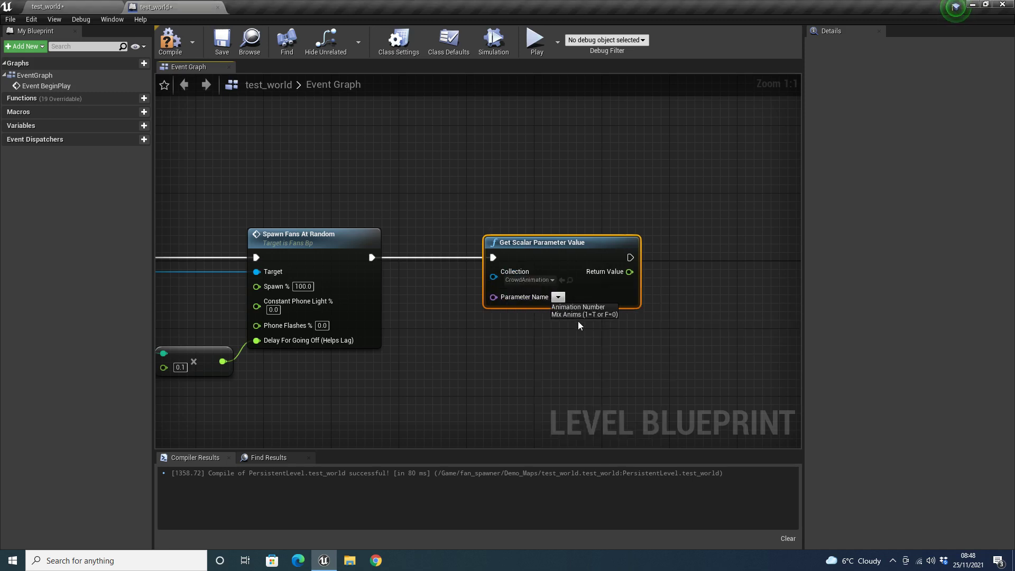
{"action": "left_click", "coordinate": [580, 314]}
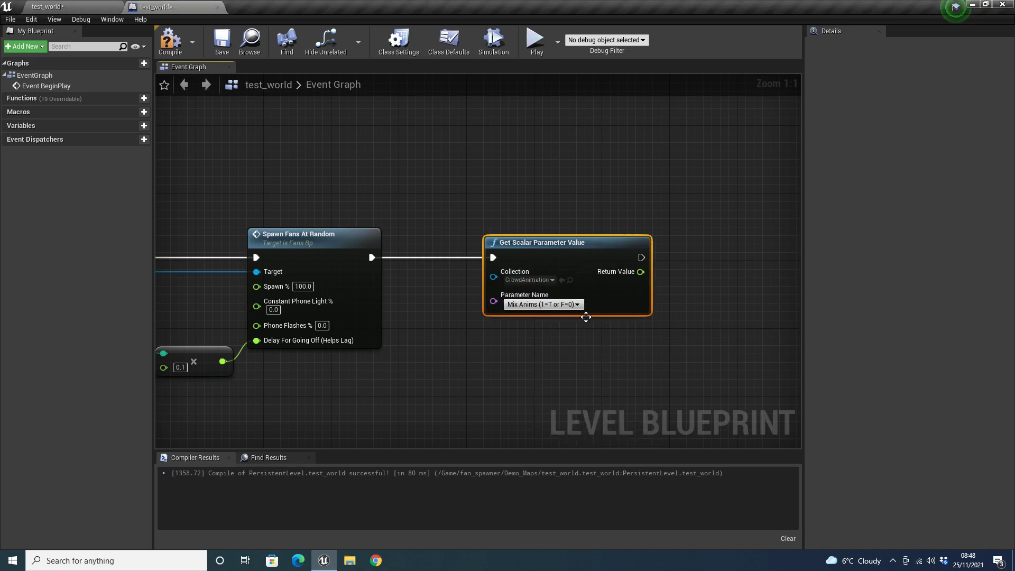
{"action": "left_click", "coordinate": [574, 314]}
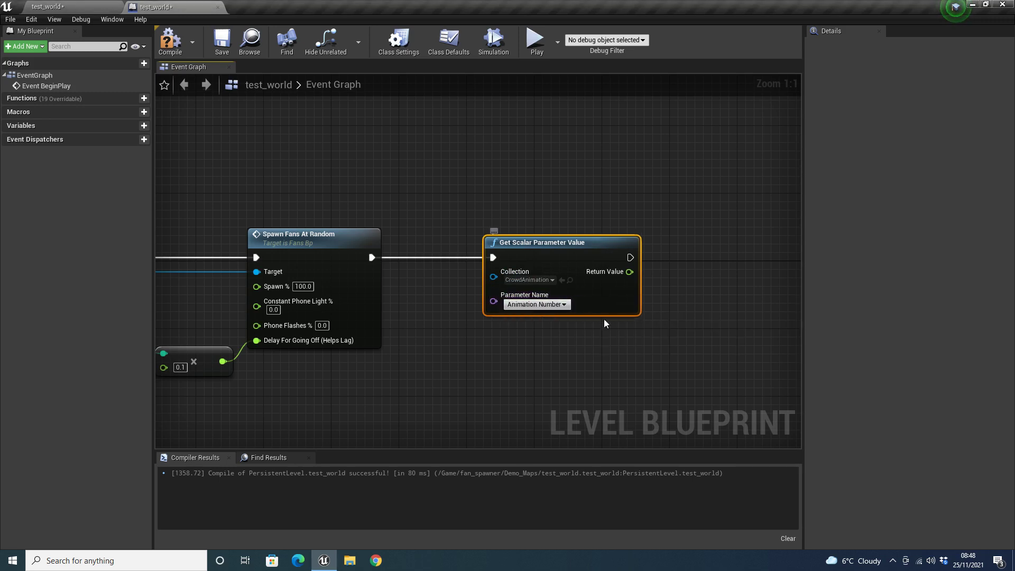
{"action": "right_click_drag", "start_coordinate": [656, 295], "coordinate": [516, 328]}
{"action": "left_click", "coordinate": [535, 308]}
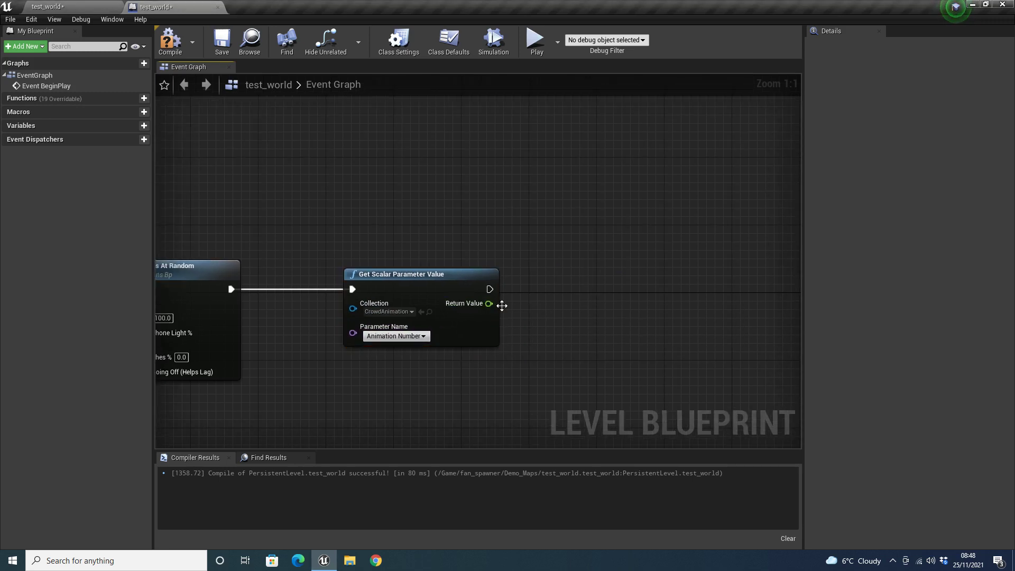
{"action": "left_click", "coordinate": [442, 336]}
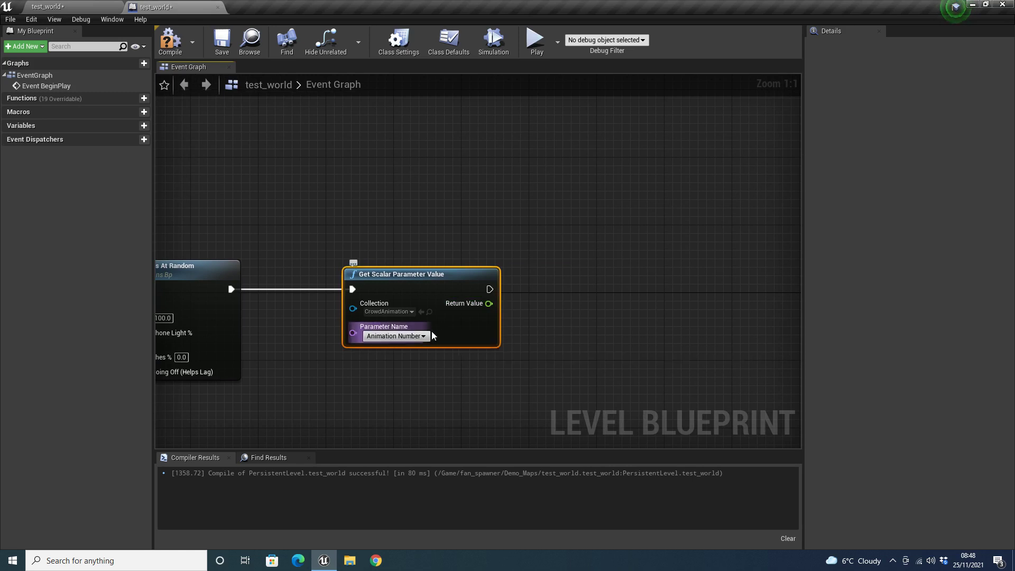
{"action": "left_click", "coordinate": [502, 307]}
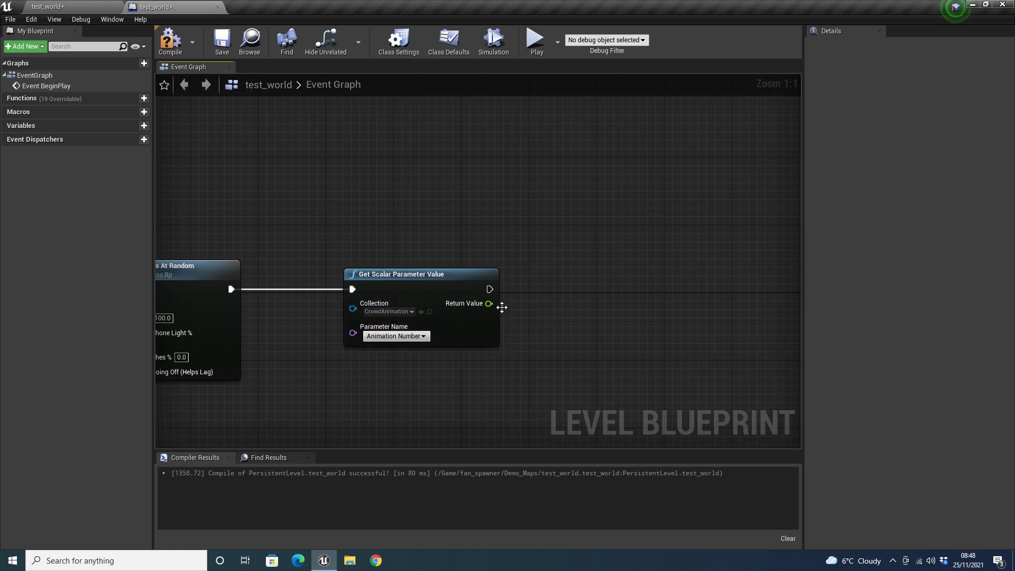
Step: Add a Set Scalar Parameter Value node and connect the execution output of Spawn Fans At Random to it
{"action": "right_click", "coordinate": [438, 362]}
{"action": "type", "text": "s"}
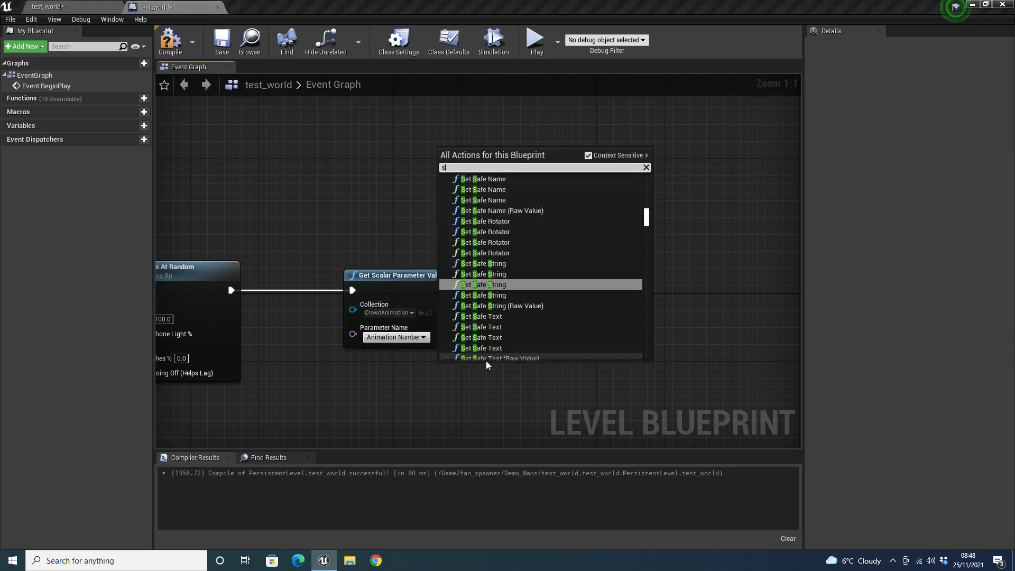
{"action": "type", "text": "et scalar"}
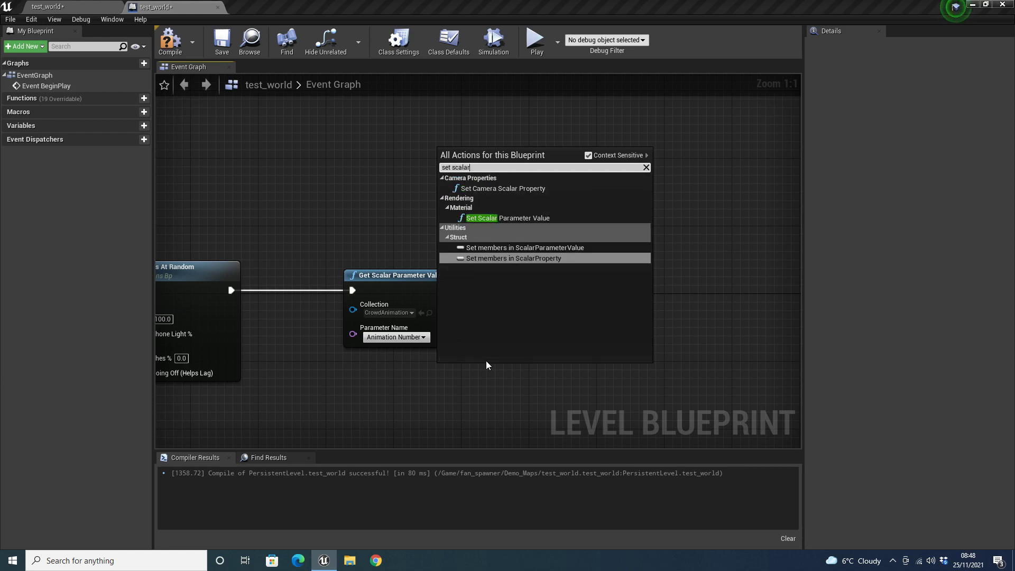
{"action": "key", "text": "Down"}
{"action": "key", "text": "Down"}
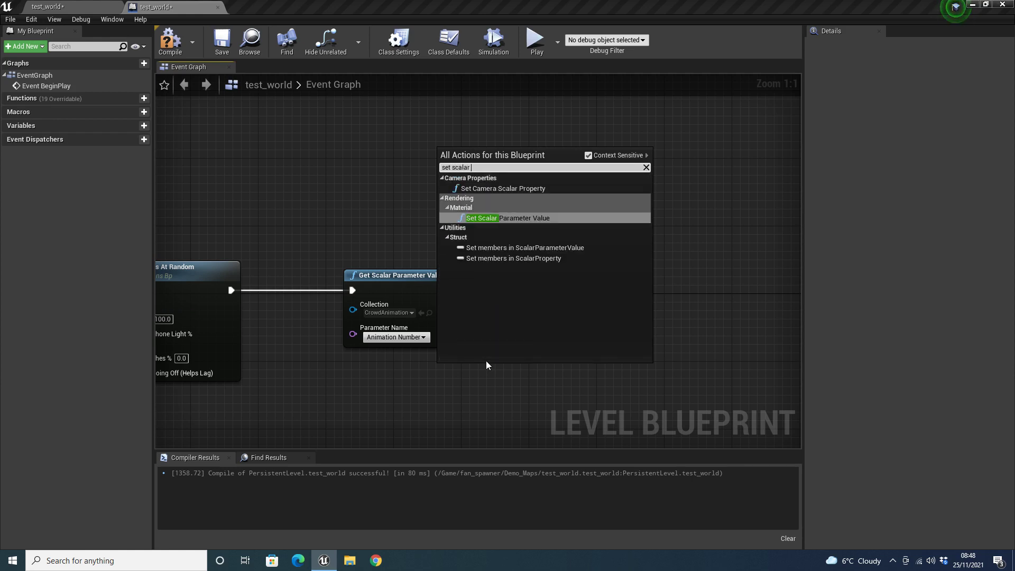
{"action": "key", "text": "Return"}
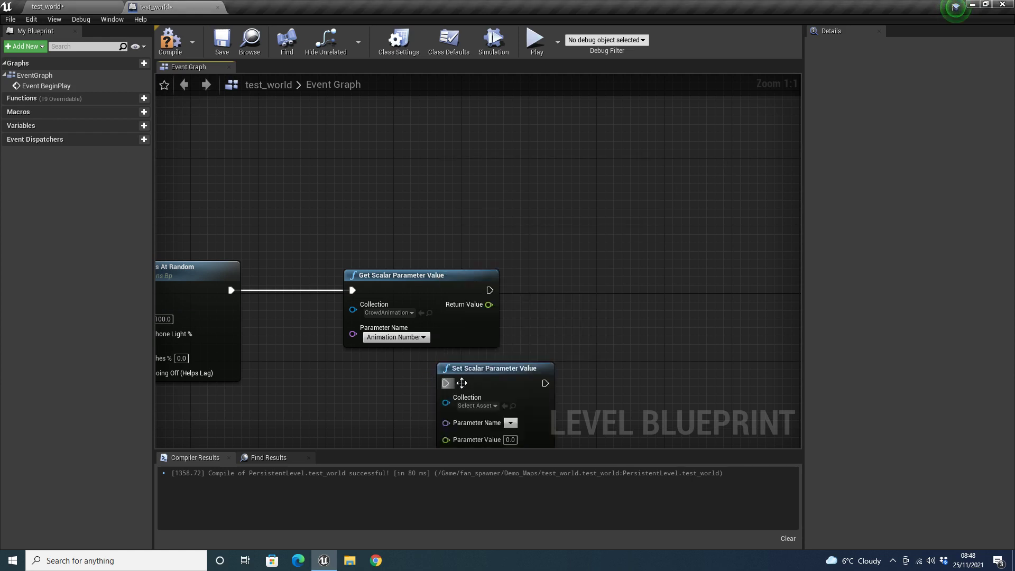
{"action": "left_click_drag", "start_coordinate": [445, 382], "coordinate": [233, 292]}
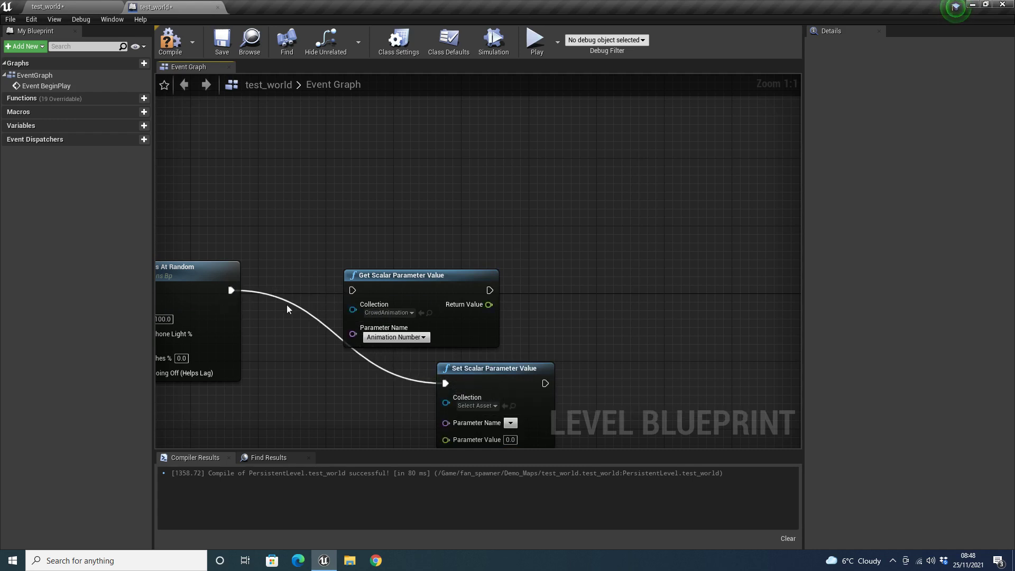
Step: Delete the Get Scalar Parameter Value node and move the Set Scalar Parameter Value node up into its place
{"action": "left_click", "coordinate": [396, 286]}
{"action": "key", "text": "Delete"}
{"action": "left_click_drag", "start_coordinate": [499, 396], "coordinate": [446, 318]}
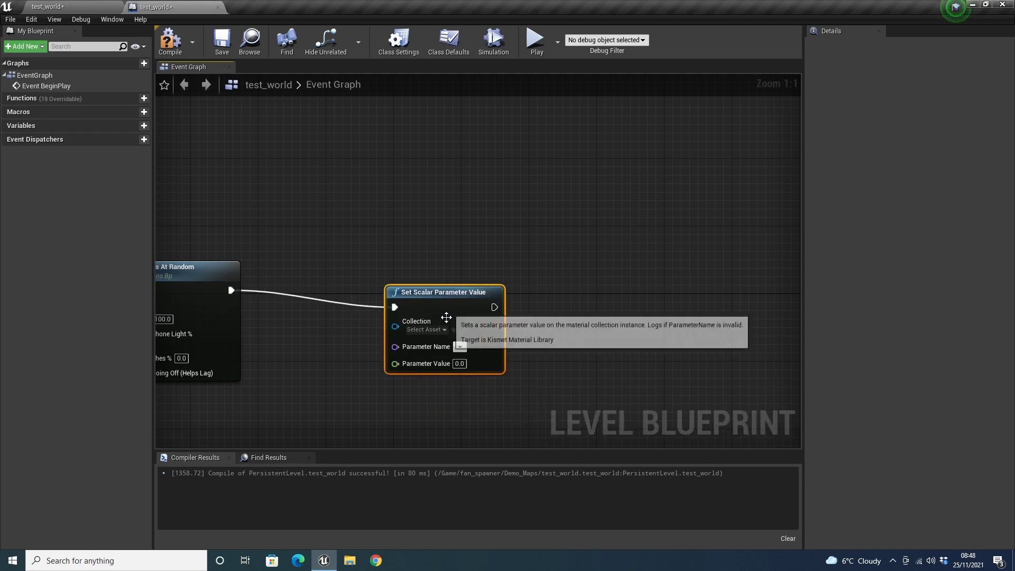
Step: Configure the Set Scalar Parameter Value node with collection CrowdAnimation, parameter name Animation Number and parameter value 1.0
{"action": "left_click", "coordinate": [426, 329]}
{"action": "left_click", "coordinate": [445, 373]}
{"action": "left_click", "coordinate": [459, 347]}
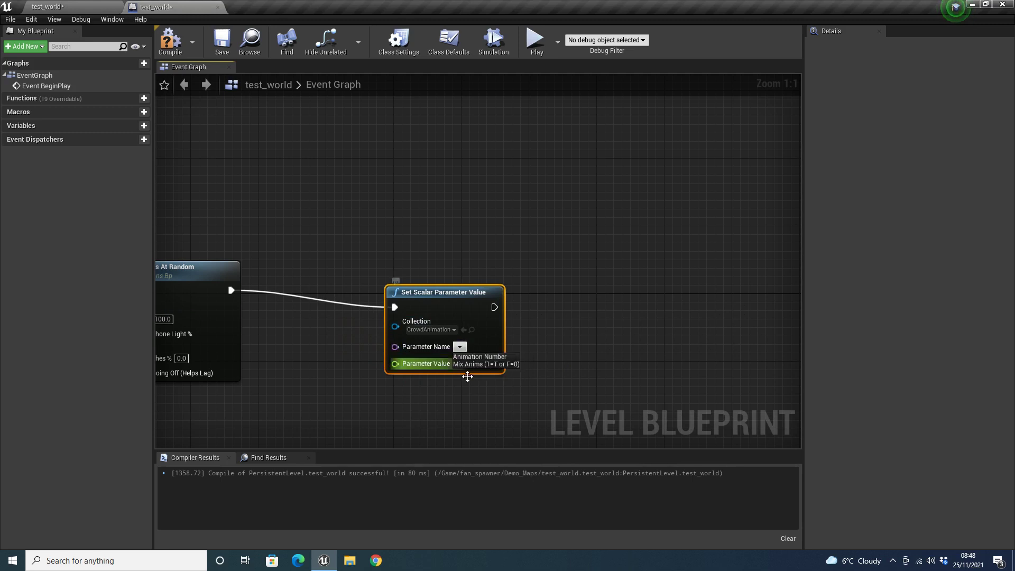
{"action": "left_click", "coordinate": [479, 357]}
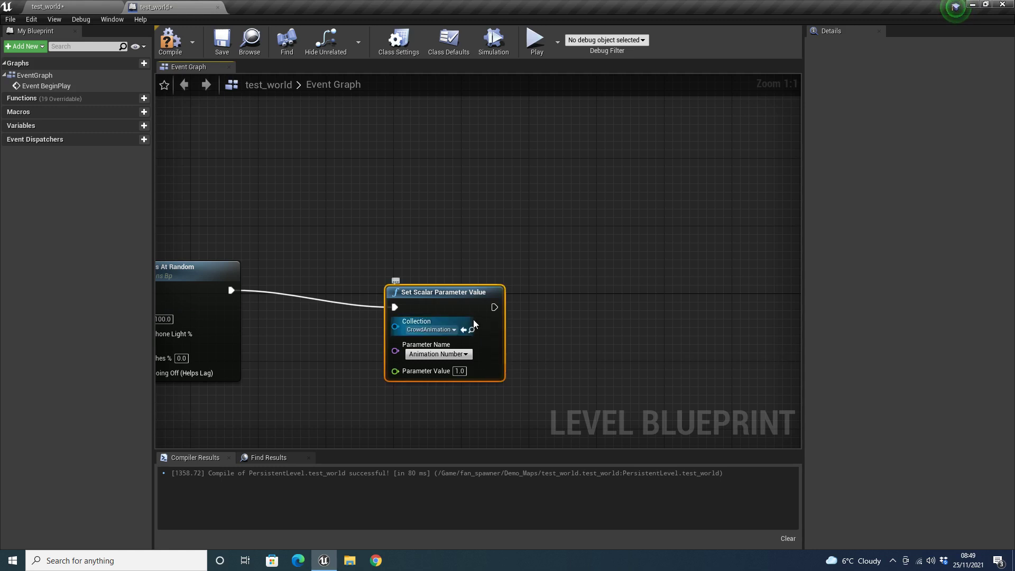
Step: Duplicate the Set Scalar Parameter Value node, chain the copy's execution after the original, and align both nodes with Spawn Fans At Random
{"action": "key", "text": "ctrl+c"}
{"action": "key", "text": "ctrl+v"}
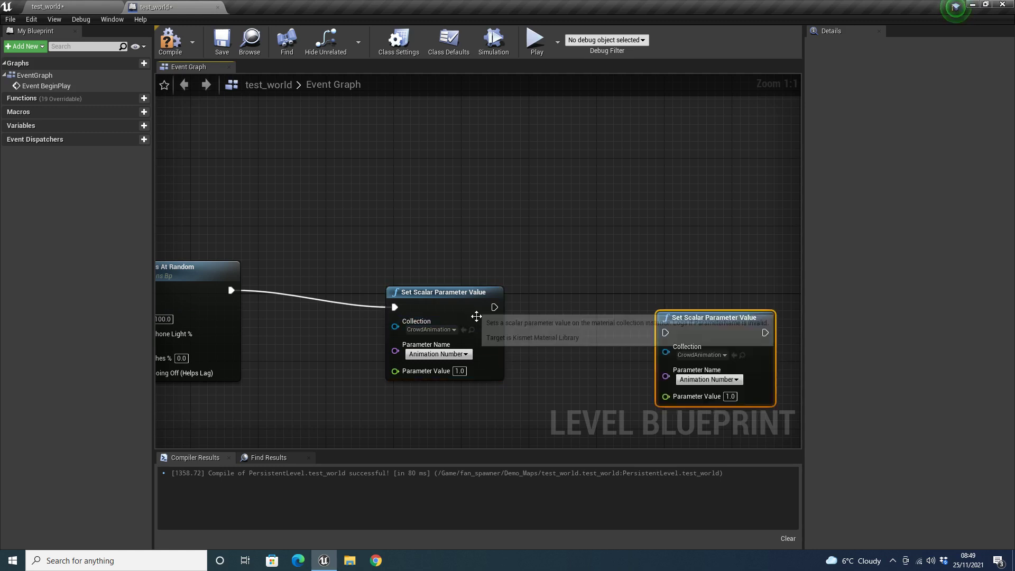
{"action": "left_click_drag", "start_coordinate": [495, 308], "coordinate": [597, 328]}
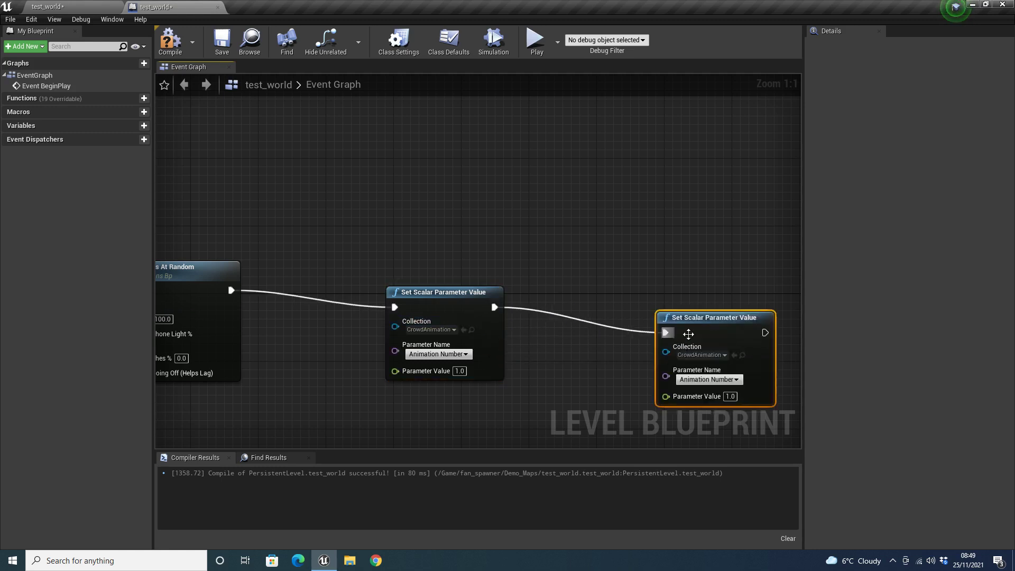
{"action": "left_click_drag", "start_coordinate": [688, 333], "coordinate": [646, 308]}
{"action": "left_click_drag", "start_coordinate": [475, 252], "coordinate": [723, 331]}
{"action": "left_click_drag", "start_coordinate": [449, 295], "coordinate": [372, 284]}
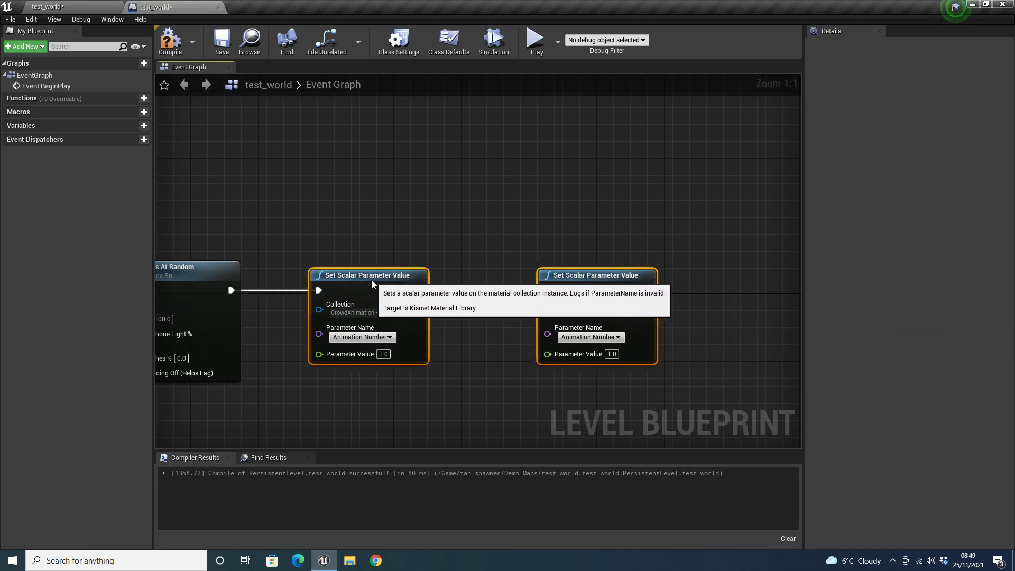
{"action": "left_click", "coordinate": [488, 241]}
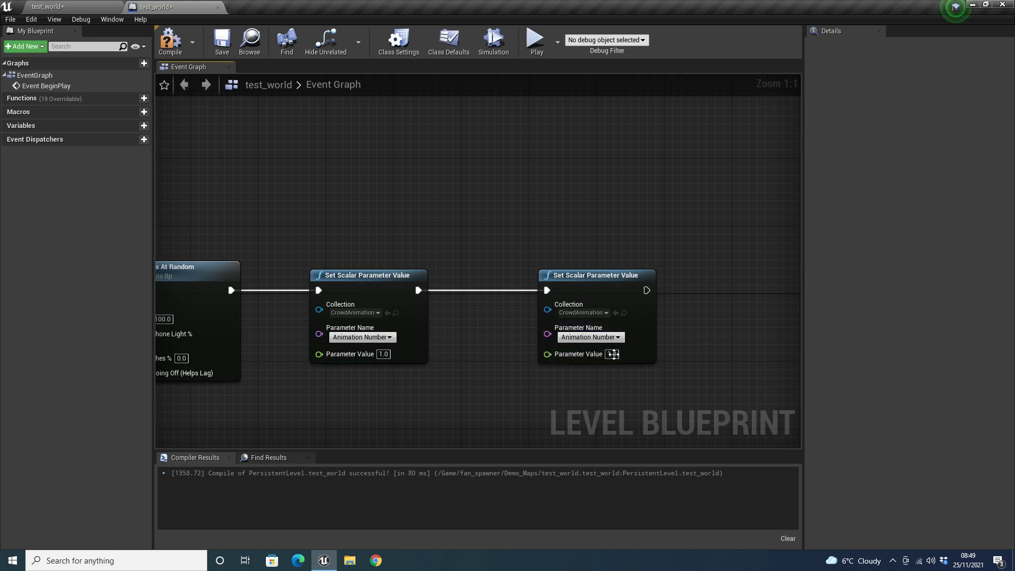
Step: Set the second Set Scalar Parameter Value node to parameter Mix Anims (1=T or F=0) with value 0.0, and compile and save the blueprint
{"action": "right_click", "coordinate": [550, 295]}
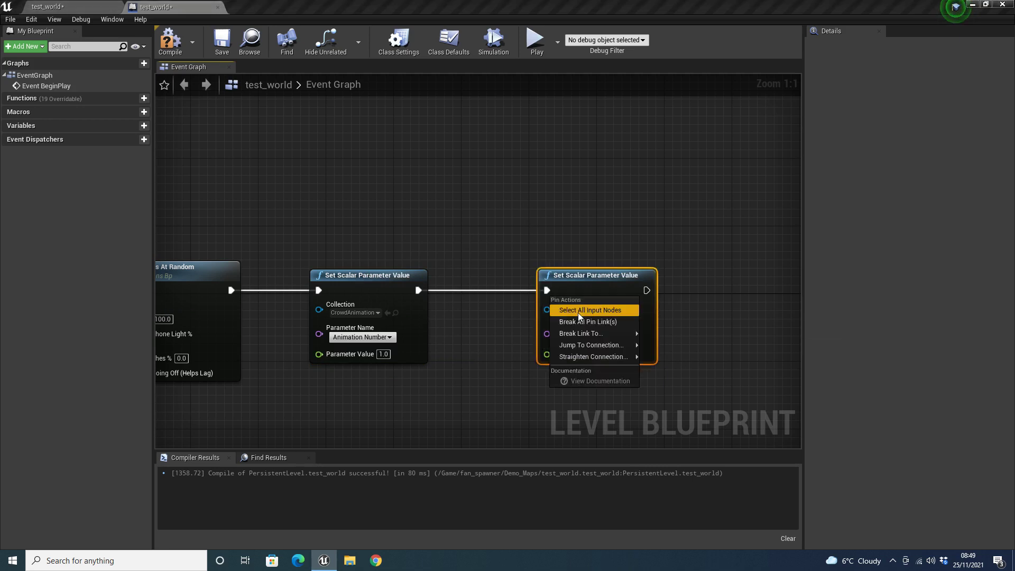
{"action": "left_click", "coordinate": [505, 333]}
{"action": "left_click", "coordinate": [580, 314]}
{"action": "left_click", "coordinate": [580, 314]}
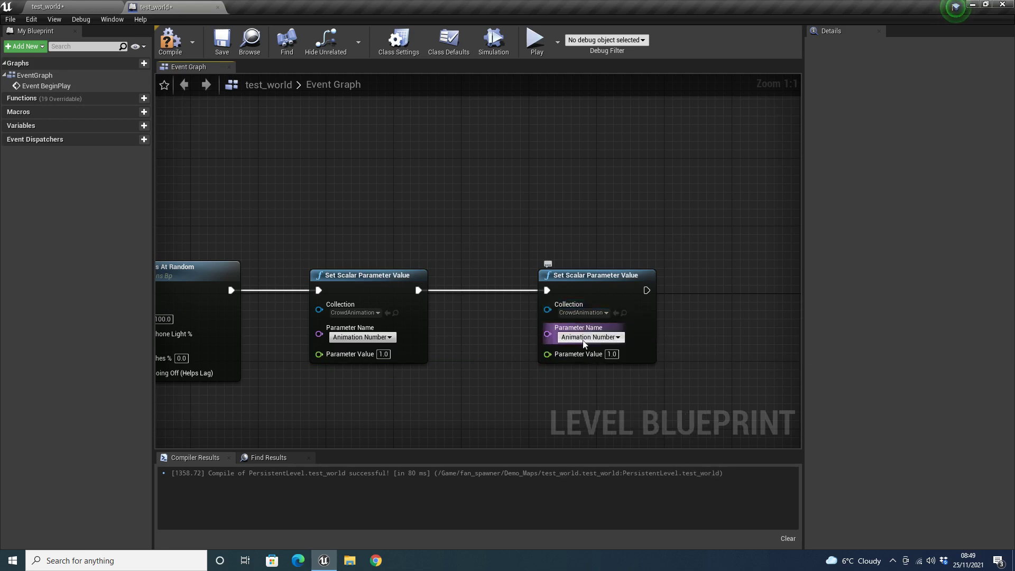
{"action": "left_click", "coordinate": [584, 339]}
{"action": "left_click", "coordinate": [564, 354]}
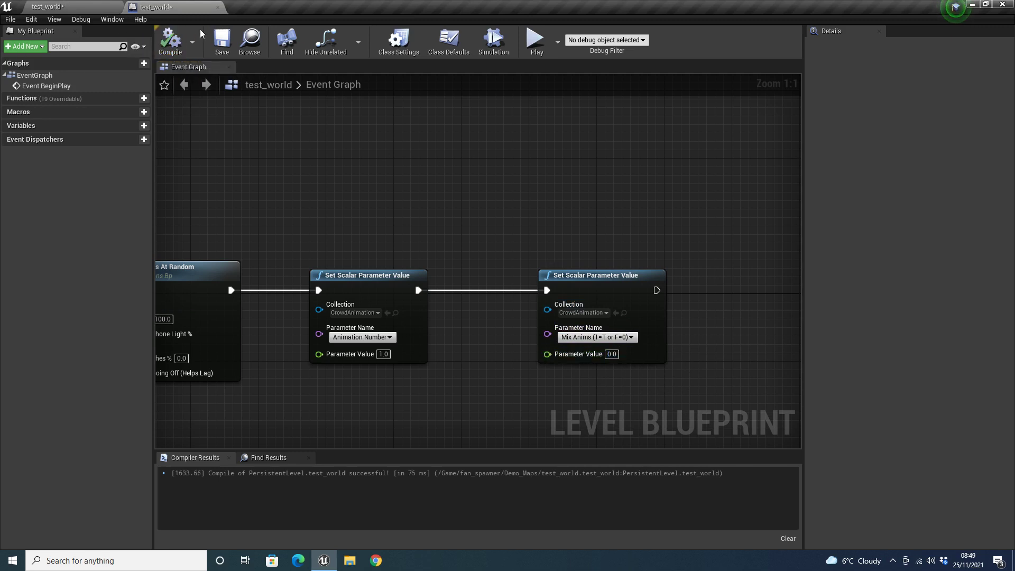
{"action": "left_click", "coordinate": [221, 41]}
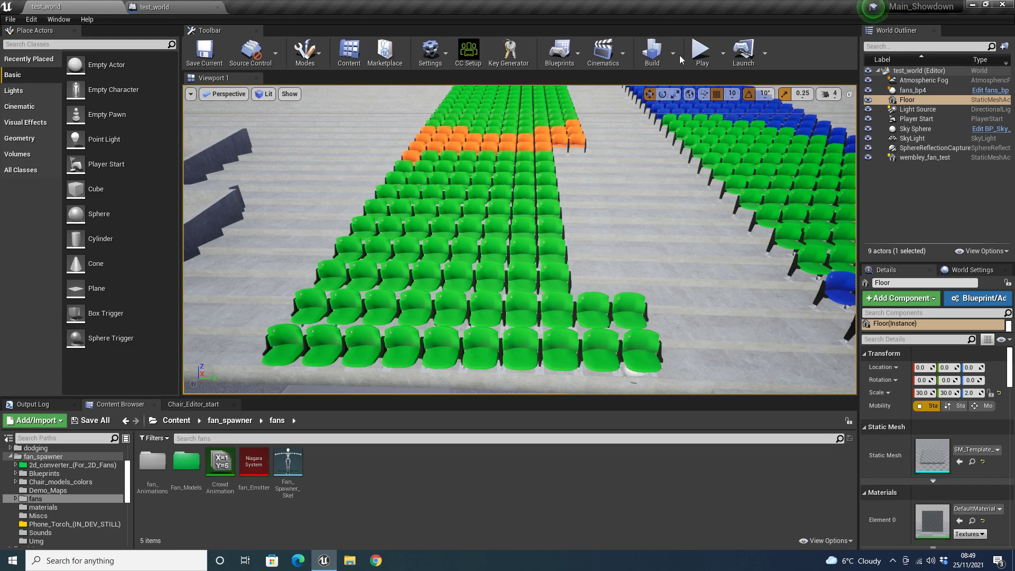
Step: Play the level and fly up to the stands to examine the fans' animation at close range, ending with play mode stopped
{"action": "left_click", "coordinate": [700, 52]}
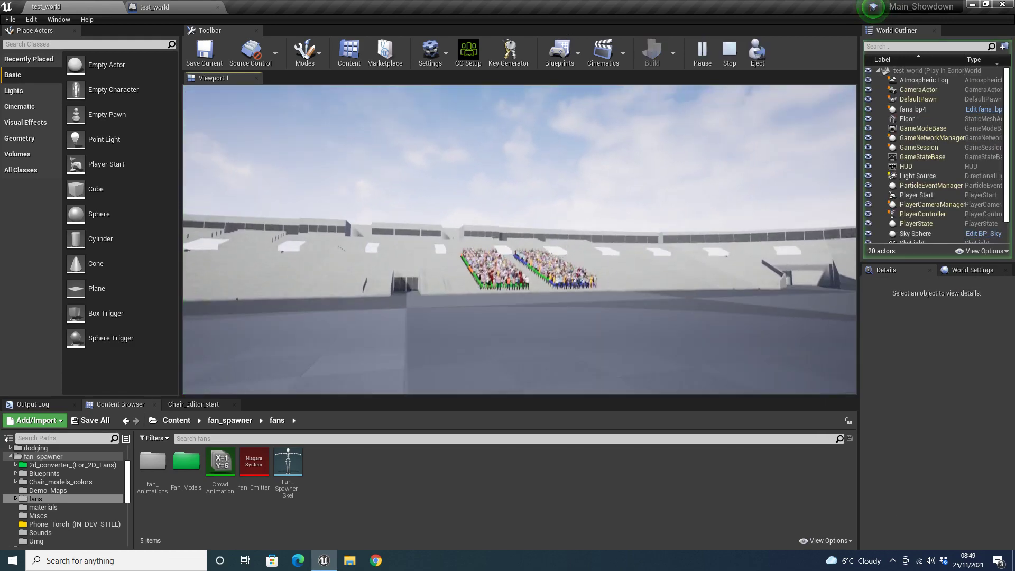
{"action": "key", "text": "w"}
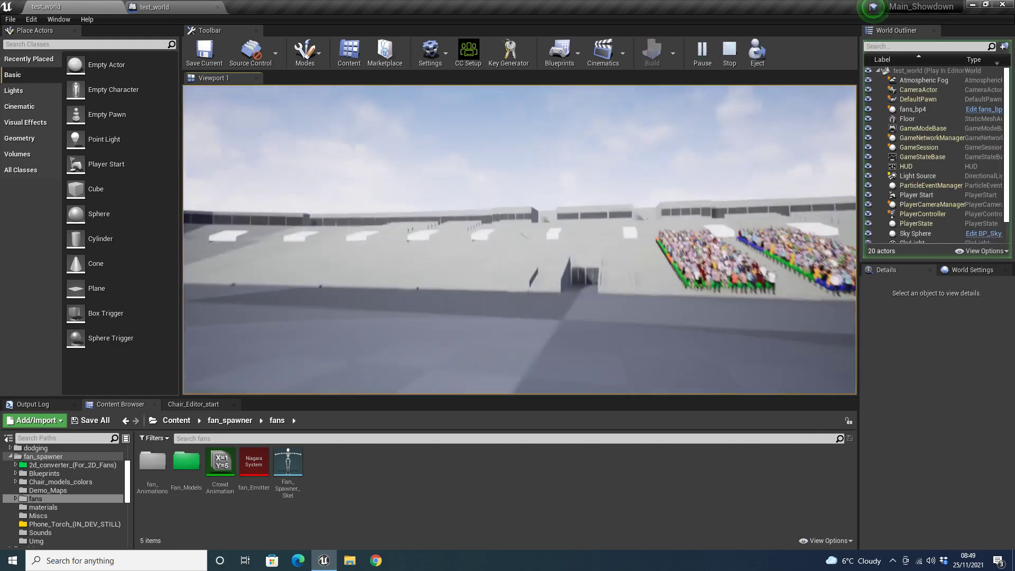
{"action": "key", "text": "w"}
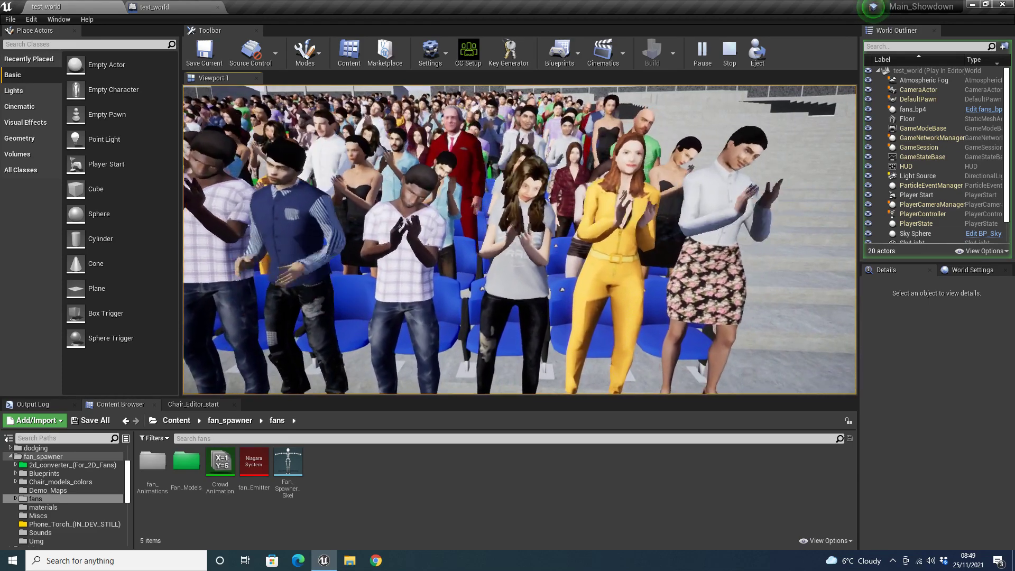
{"action": "key", "text": "Escape"}
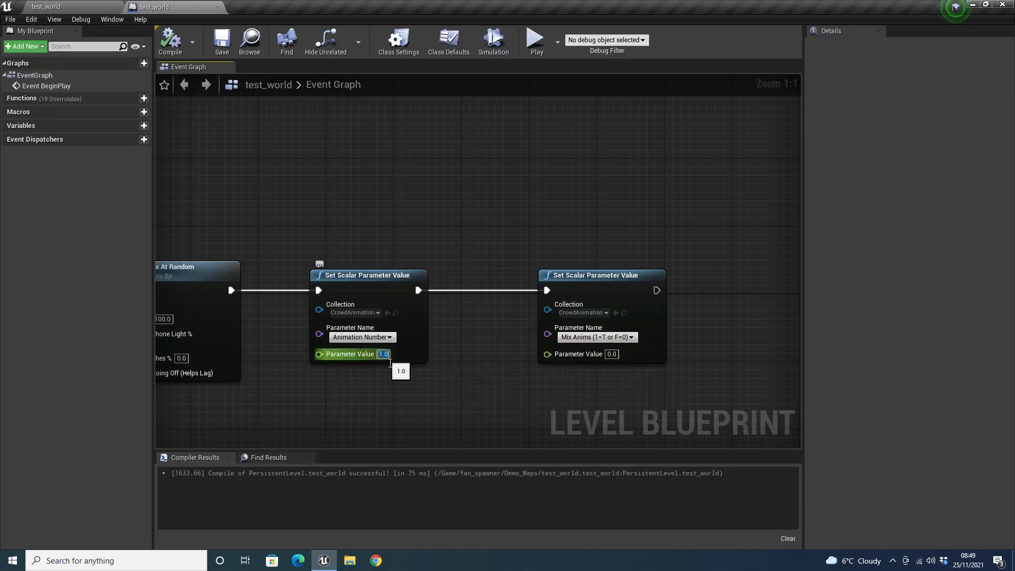
Step: Save the level blueprint and run another play test of the level, moving toward the stands to check the crowd's animation
{"action": "left_click", "coordinate": [217, 40]}
{"action": "left_click", "coordinate": [118, 5]}
{"action": "left_click", "coordinate": [688, 58]}
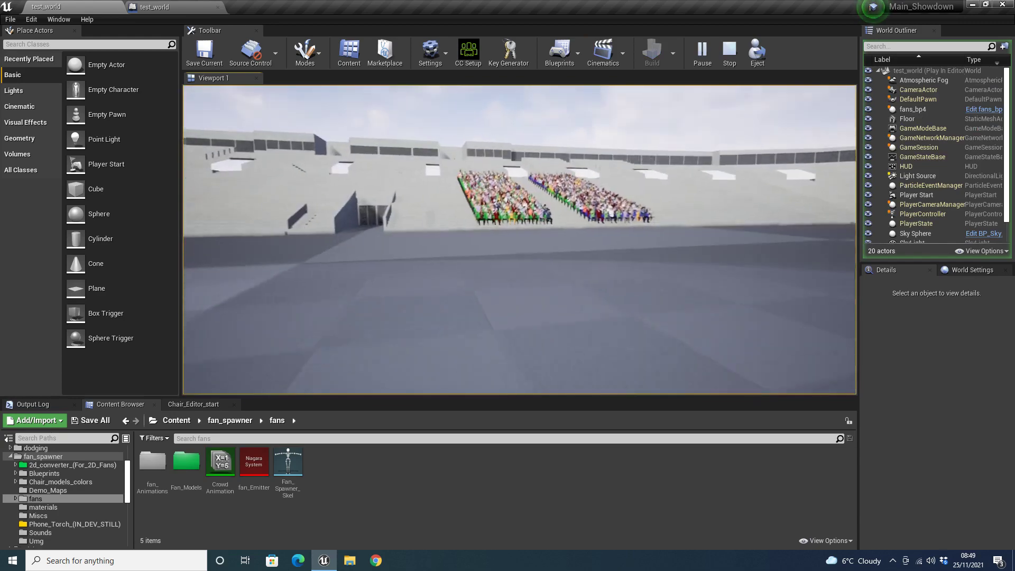
{"action": "key", "text": "w"}
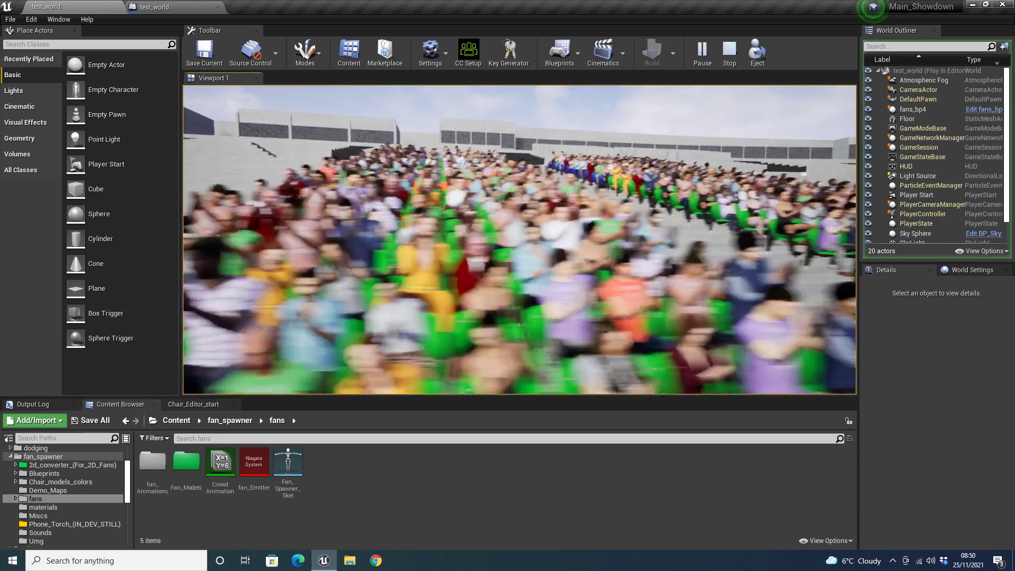
{"action": "key", "text": "Escape"}
Step: Set the Animation Number node's parameter value to 0.0 in the level blueprint, and compile and save it
{"action": "left_click", "coordinate": [180, 6]}
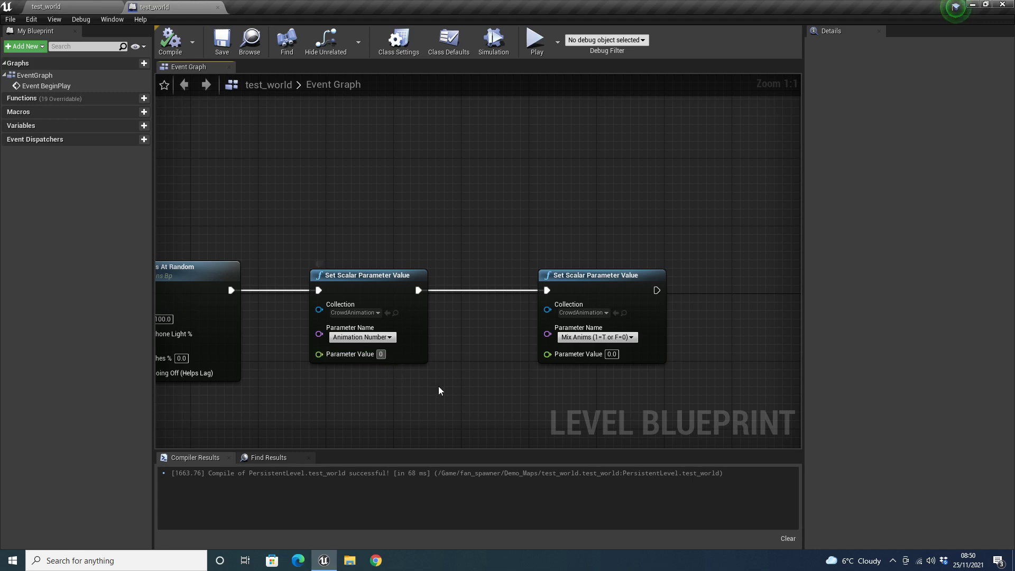
{"action": "left_click", "coordinate": [170, 41]}
{"action": "left_click", "coordinate": [222, 41]}
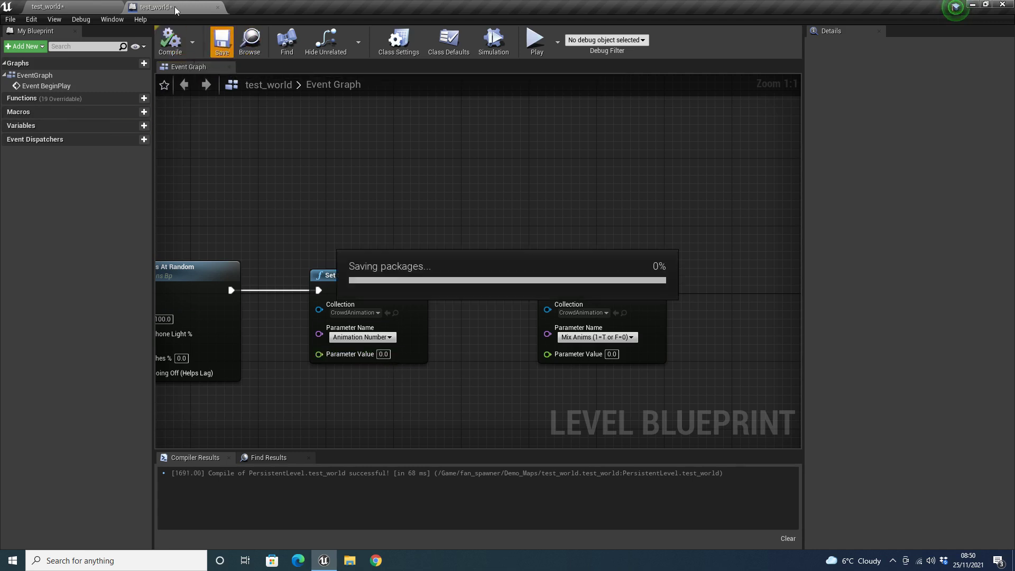
Step: Play the level with Animation Number at 0.0 and examine the fans' movements before stopping play mode
{"action": "left_click", "coordinate": [73, 7]}
{"action": "left_click", "coordinate": [716, 57]}
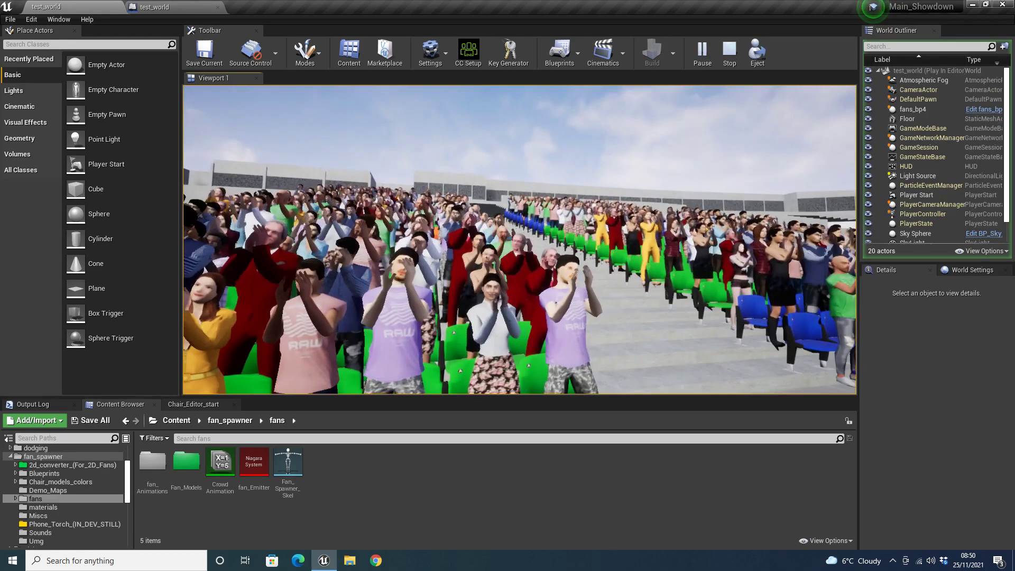
{"action": "key", "text": "Escape"}
Step: Set the Mix Anims (1=T or F=0) node's parameter value to 1.0 in the level blueprint and compile it
{"action": "left_click", "coordinate": [200, 7]}
{"action": "right_click_drag", "start_coordinate": [540, 402], "coordinate": [604, 345]}
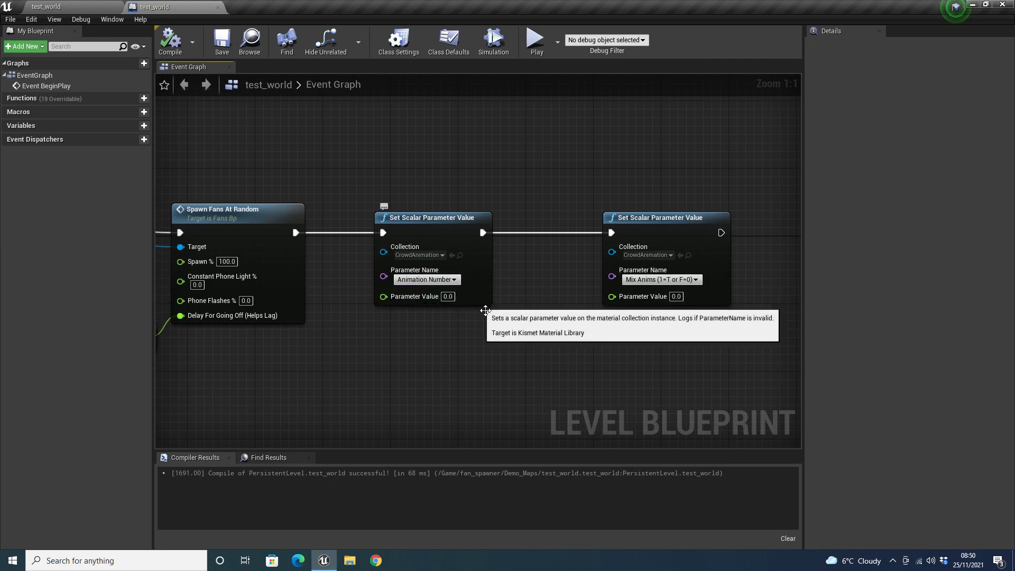
{"action": "right_click_drag", "start_coordinate": [704, 350], "coordinate": [658, 415]}
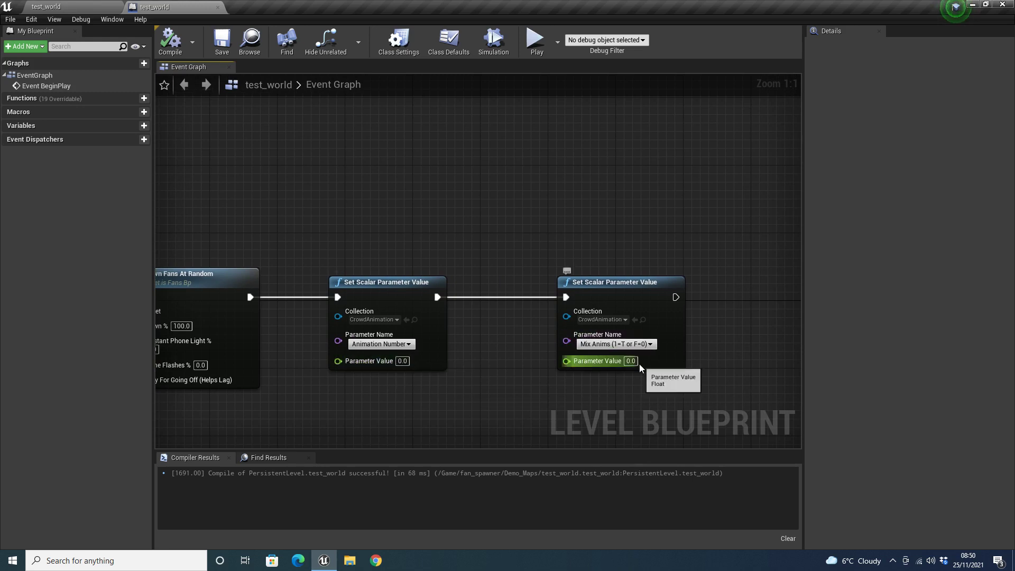
{"action": "type", "text": "1"}
{"action": "key", "text": "Return"}
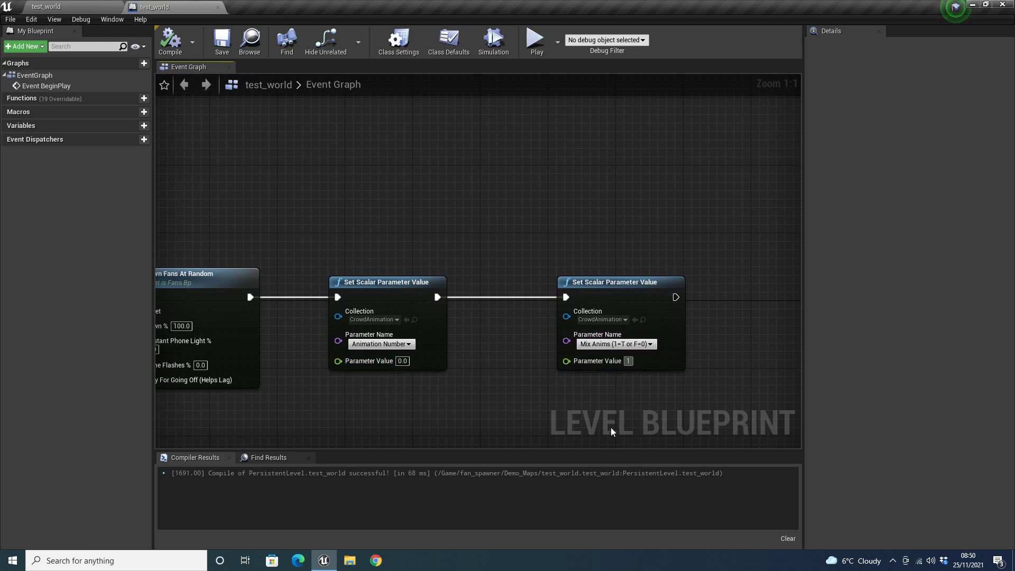
{"action": "left_click", "coordinate": [172, 55]}
Step: Play the level with Mix Anims enabled and fly around both seating blocks to examine the variety of fan animations, ending with play mode stopped
{"action": "left_click", "coordinate": [99, 5]}
{"action": "left_click", "coordinate": [702, 52]}
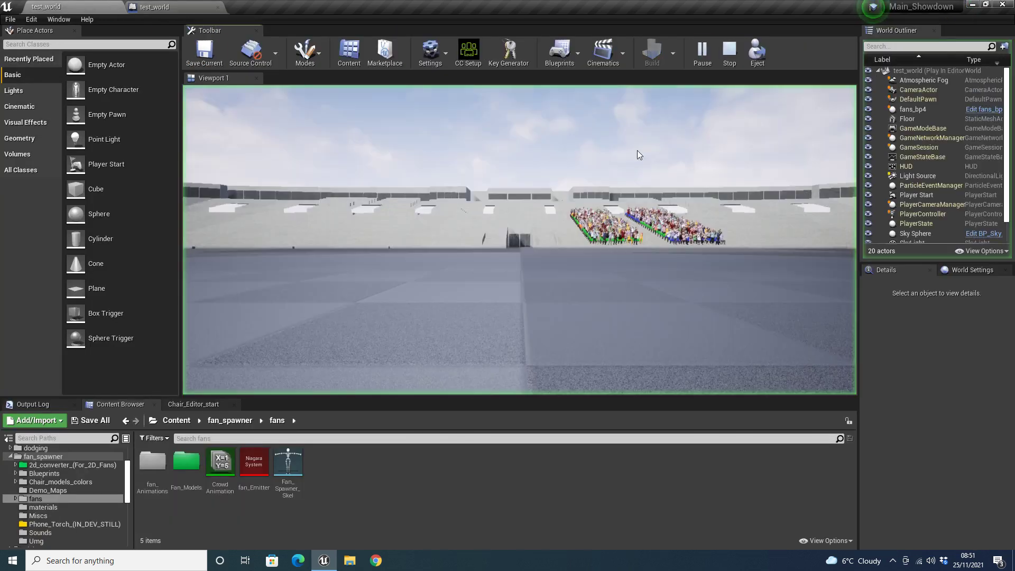
{"action": "left_click", "coordinate": [638, 151]}
{"action": "key", "text": "w"}
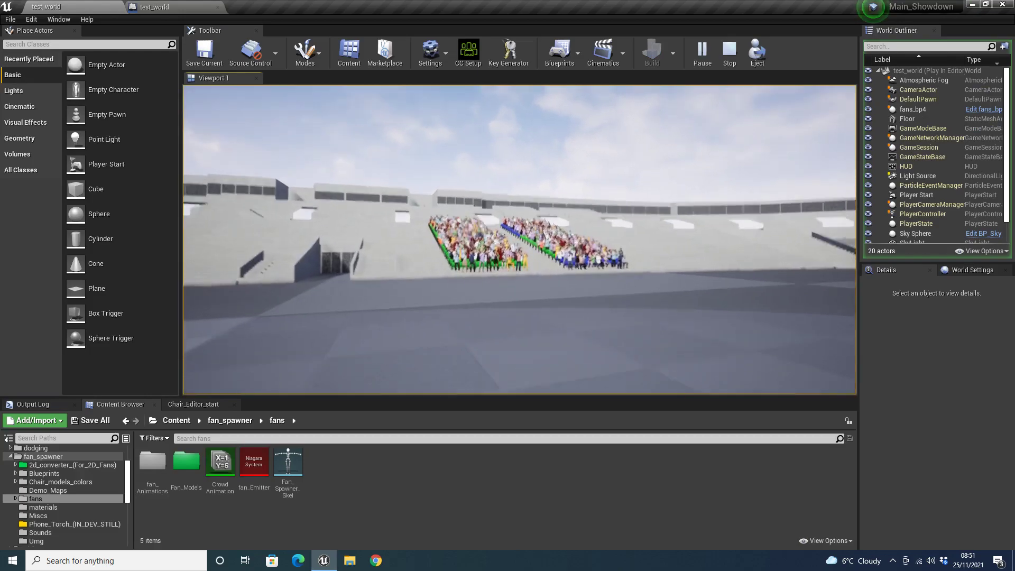
{"action": "key", "text": "w"}
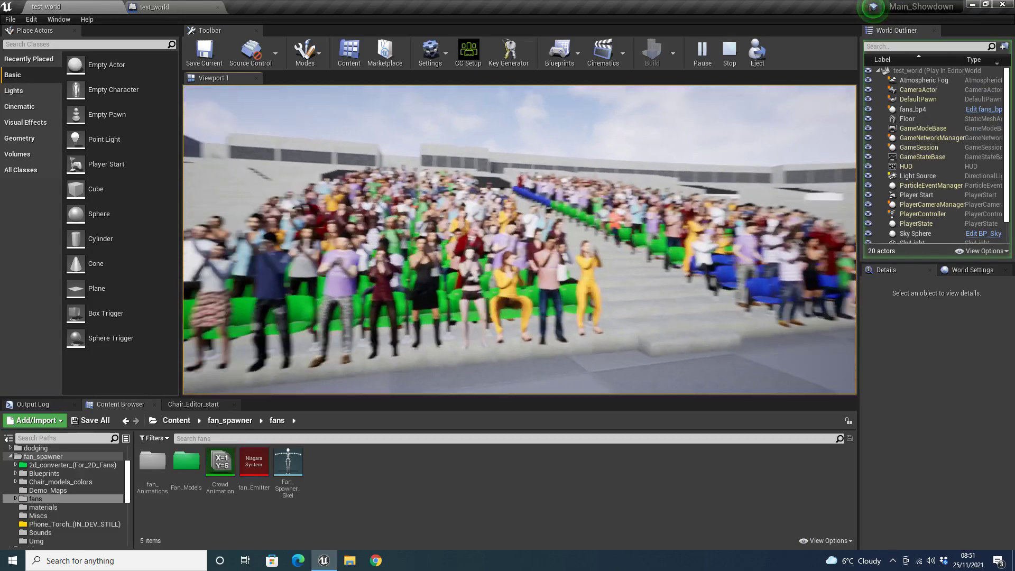
{"action": "key", "text": "w"}
{"action": "key", "text": "s"}
{"action": "key", "text": "w"}
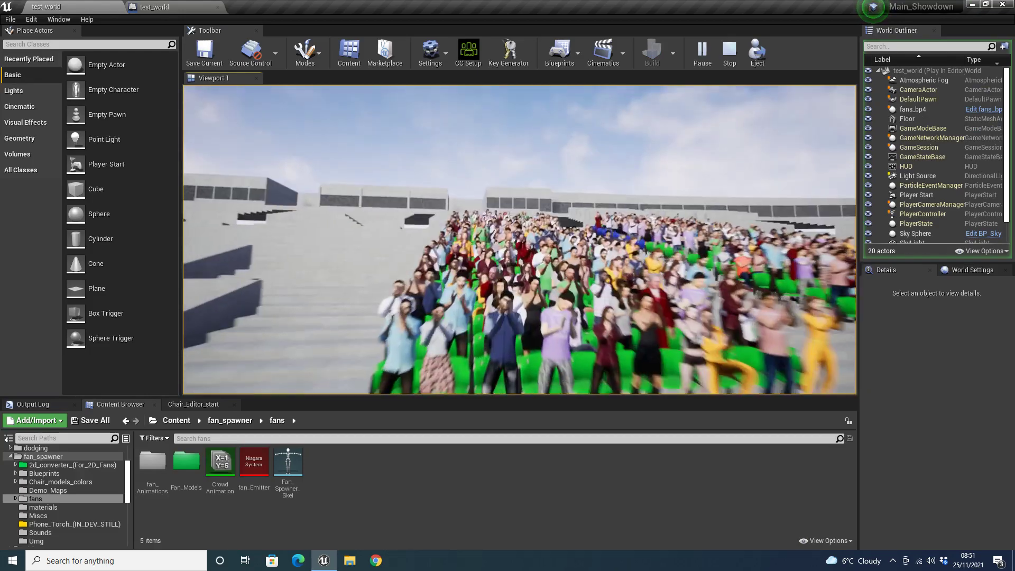
{"action": "key", "text": "w"}
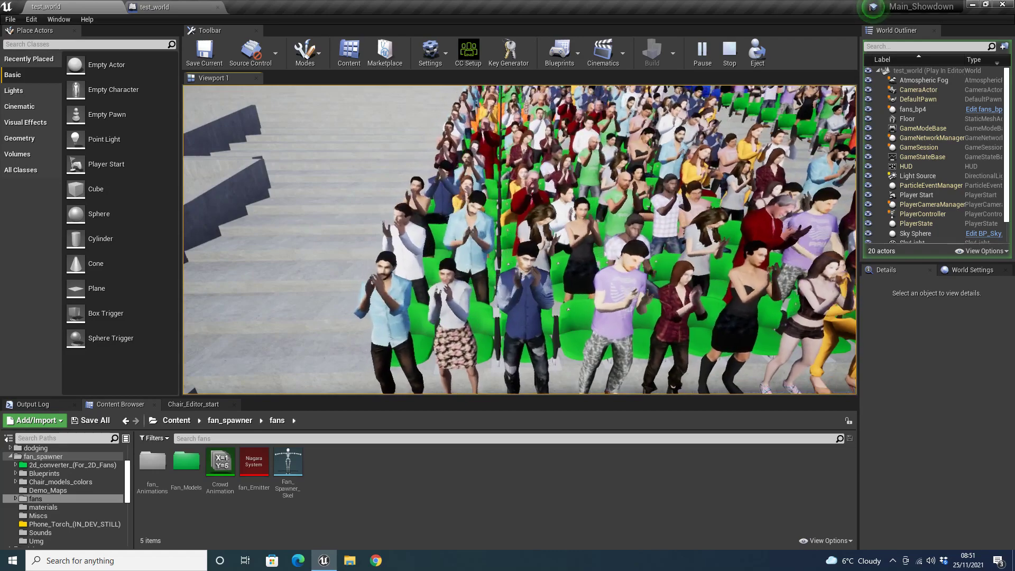
{"action": "key", "text": "d"}
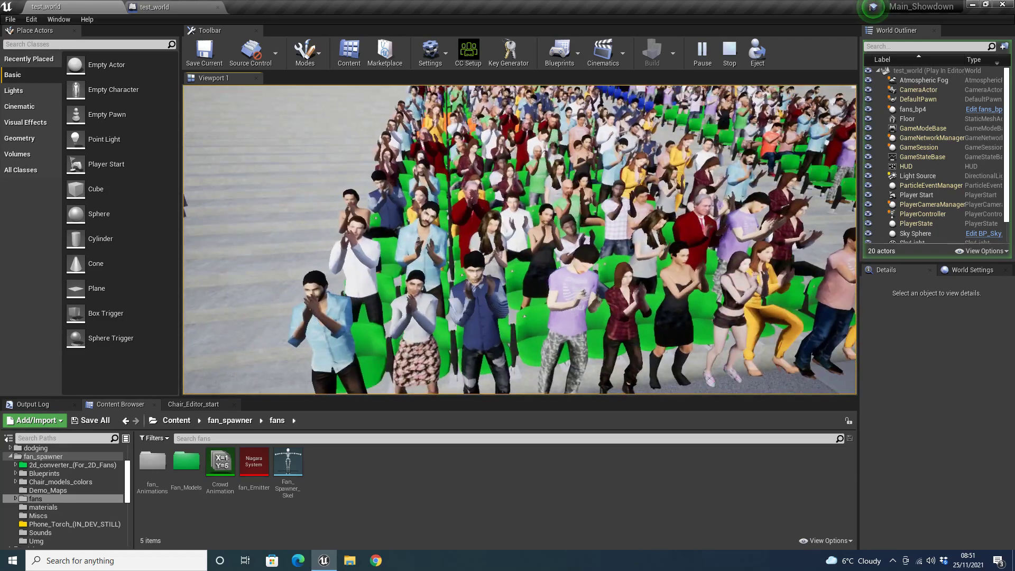
{"action": "key", "text": "a"}
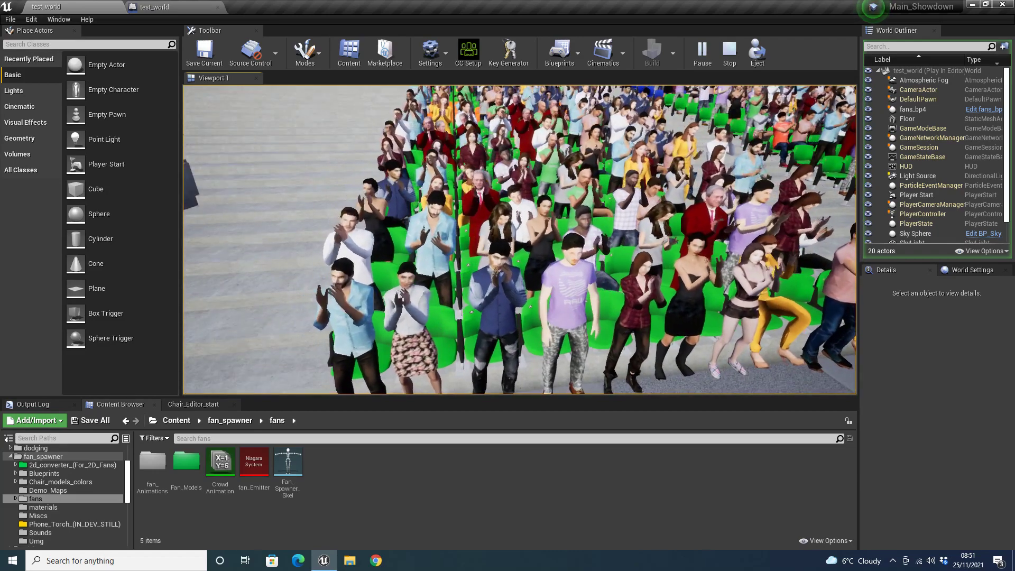
{"action": "key", "text": "s"}
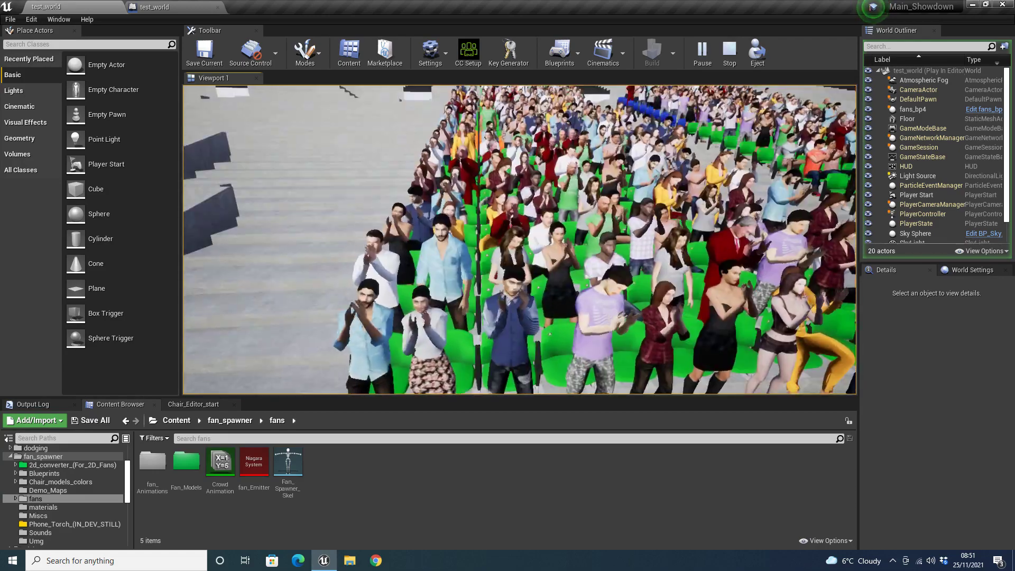
{"action": "key", "text": "w"}
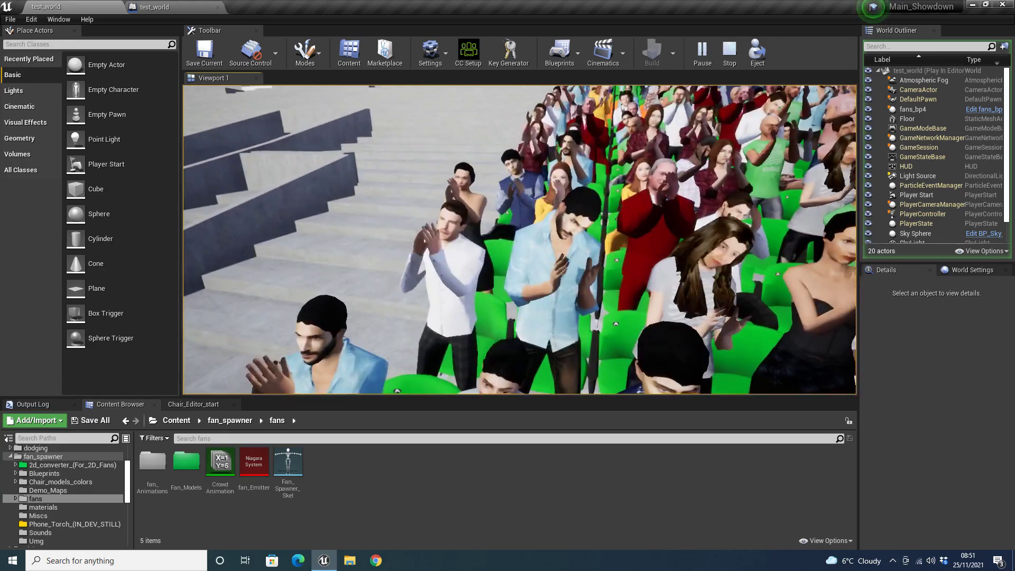
{"action": "key", "text": "s"}
{"action": "key", "text": "a"}
{"action": "key", "text": "w"}
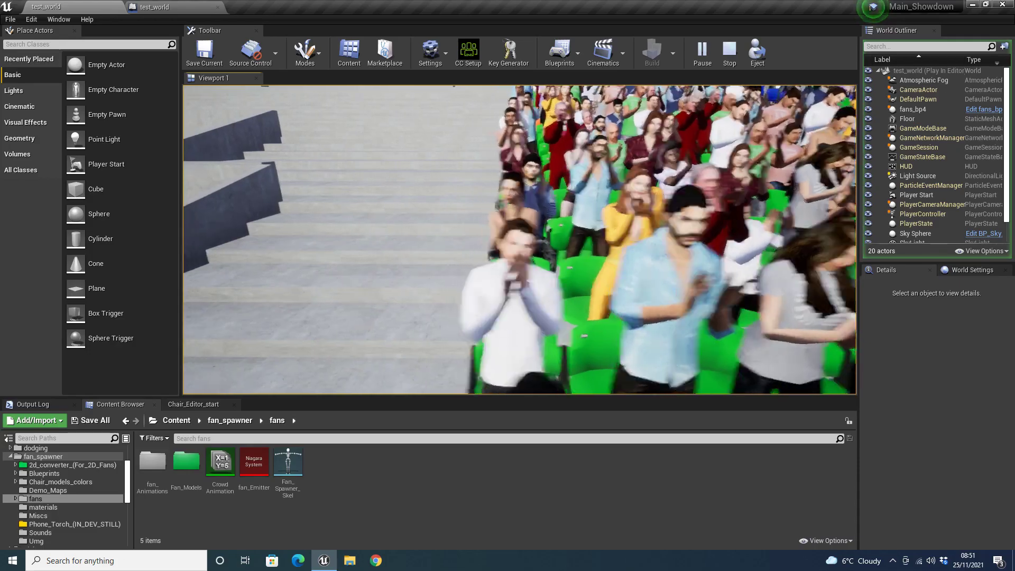
{"action": "key", "text": "d"}
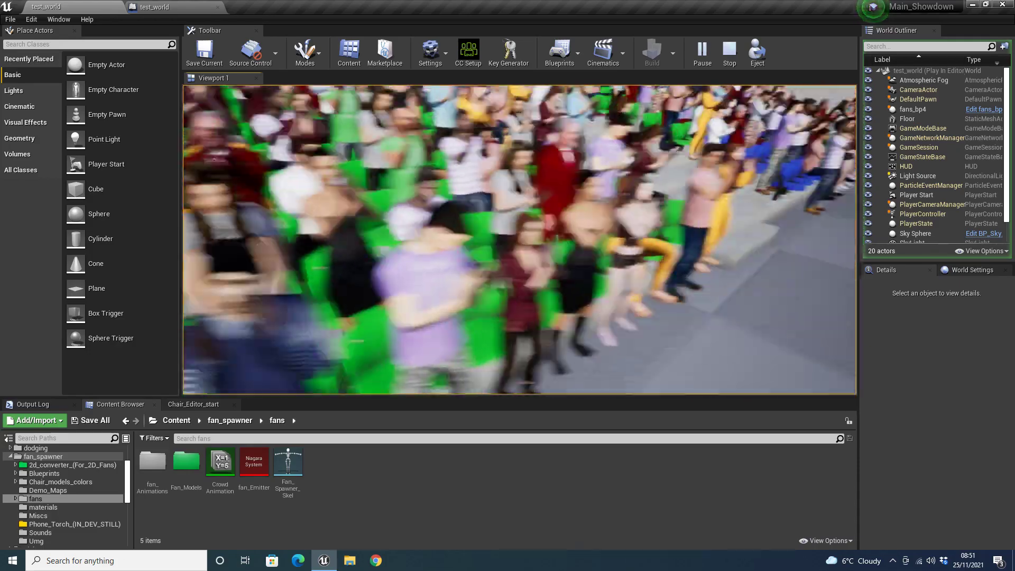
{"action": "key", "text": "s"}
{"action": "key", "text": "w"}
{"action": "key", "text": "s"}
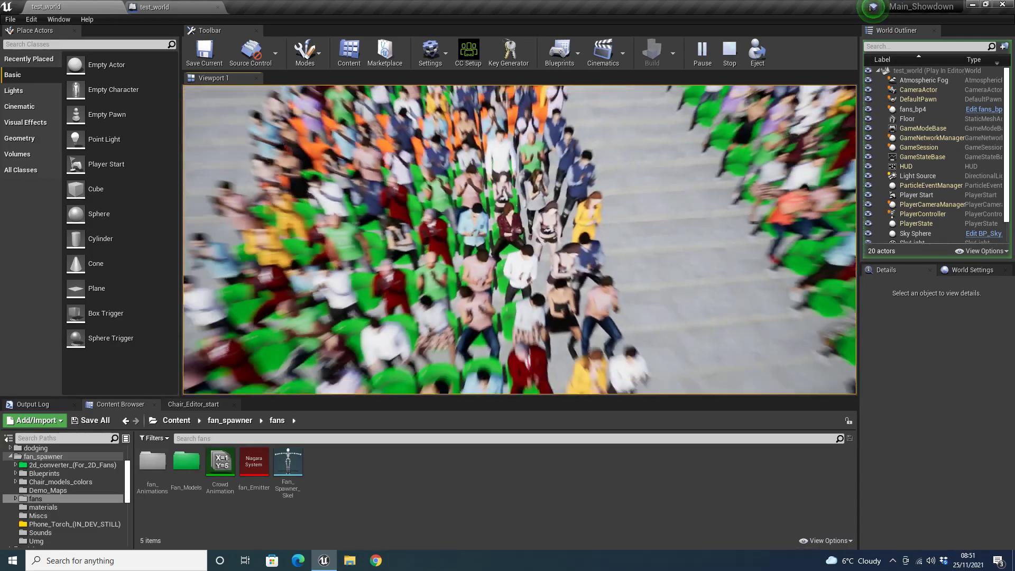
{"action": "key", "text": "s"}
{"action": "key", "text": "Escape"}
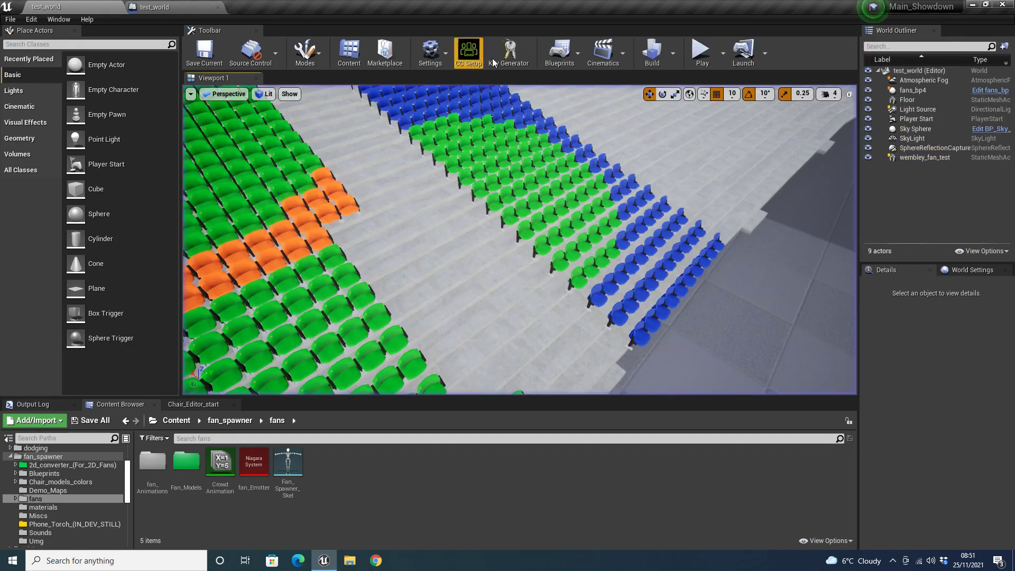
{"action": "left_click", "coordinate": [164, 7]}
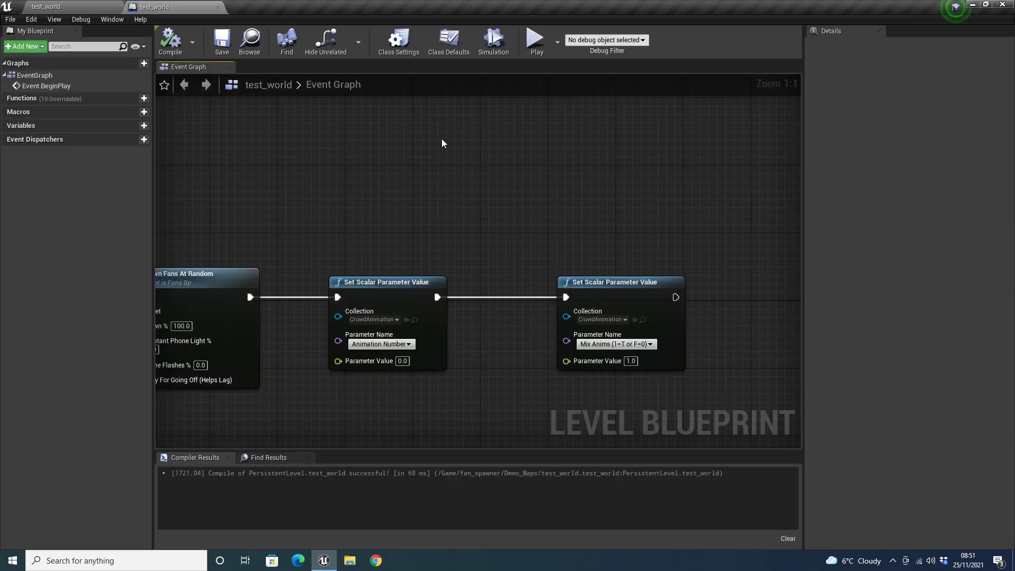
{"action": "left_click", "coordinate": [57, 6]}
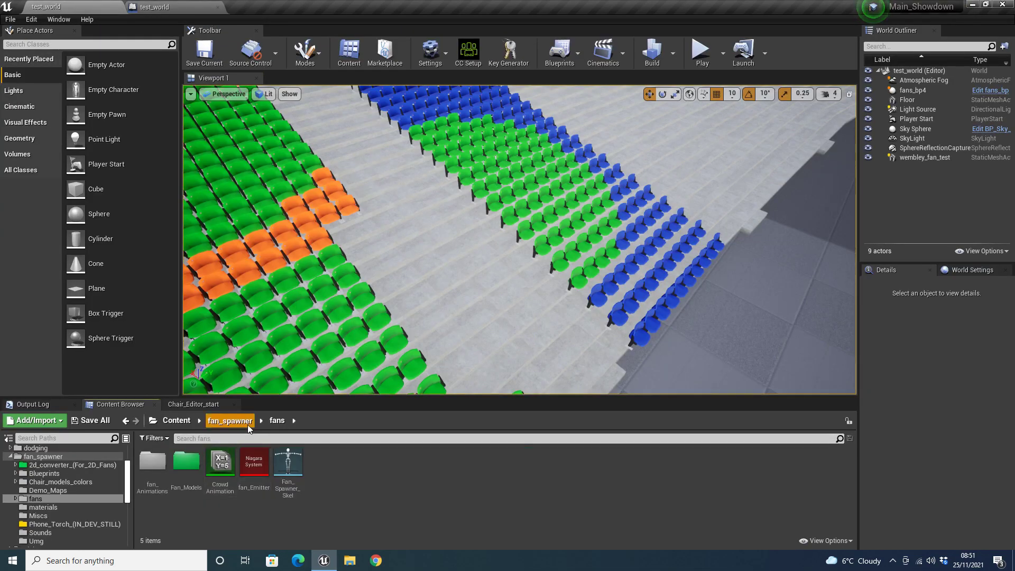
Step: Open the Vertex_Base material from the Fan_Models folder inside fan_spawner's fans folder
{"action": "left_click", "coordinate": [230, 421]}
{"action": "double_click", "coordinate": [294, 488]}
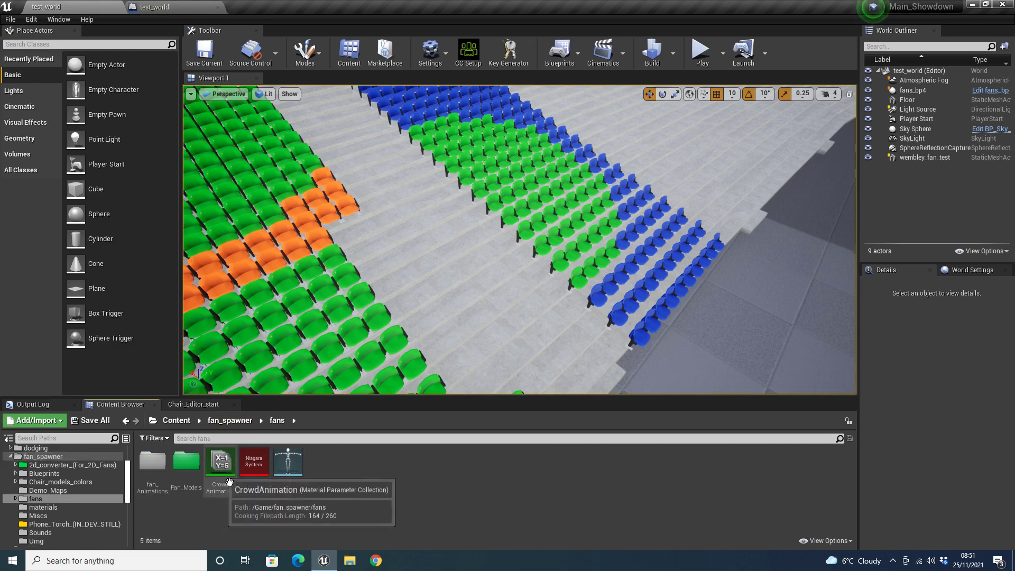
{"action": "double_click", "coordinate": [179, 483]}
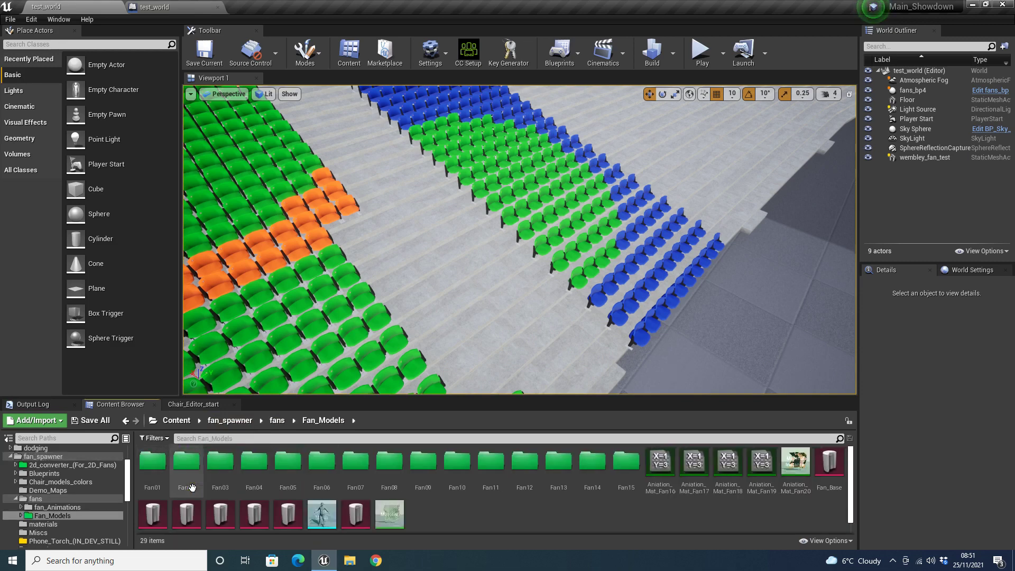
{"action": "double_click", "coordinate": [395, 503]}
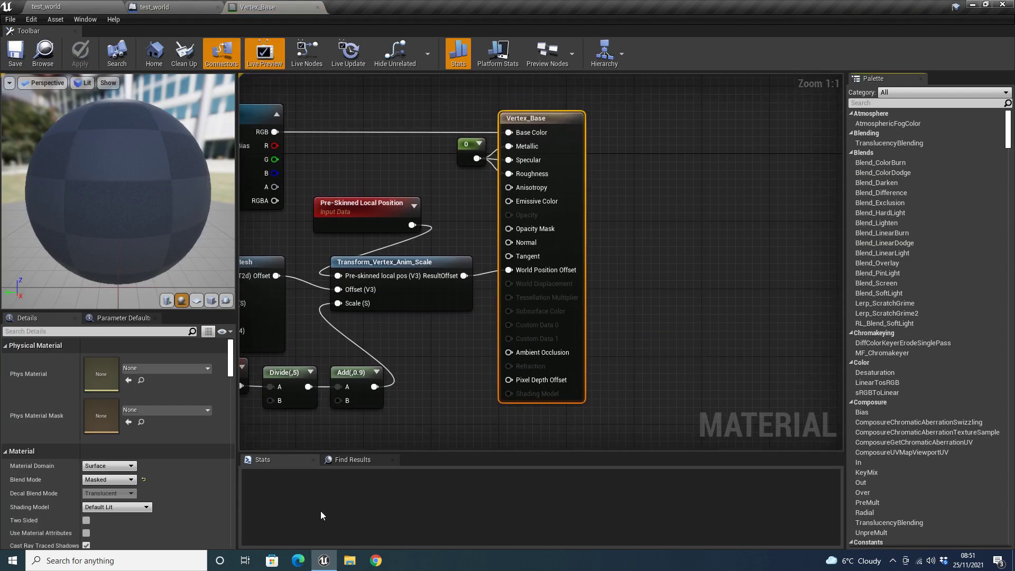
Step: Trace the Vertex_Base material graph from its output node back to the animation switches and Animation Data nodes
{"action": "scroll", "coordinate": [368, 296], "scroll_direction": "down", "scroll_amount": 3}
{"action": "scroll", "coordinate": [383, 370], "scroll_direction": "down", "scroll_amount": 2}
{"action": "right_click_drag", "start_coordinate": [374, 407], "coordinate": [589, 381]}
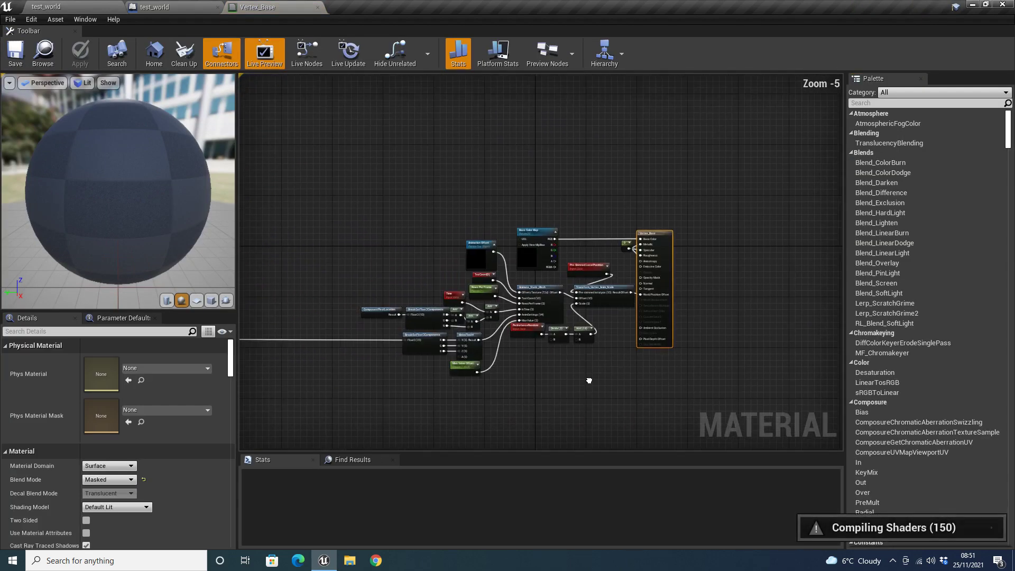
{"action": "scroll", "coordinate": [391, 402], "scroll_direction": "up", "scroll_amount": 2}
{"action": "right_click_drag", "start_coordinate": [390, 405], "coordinate": [843, 400]}
{"action": "scroll", "coordinate": [546, 380], "scroll_direction": "down", "scroll_amount": 2}
{"action": "right_click_drag", "start_coordinate": [354, 367], "coordinate": [365, 435]}
{"action": "right_click_drag", "start_coordinate": [342, 341], "coordinate": [645, 432]}
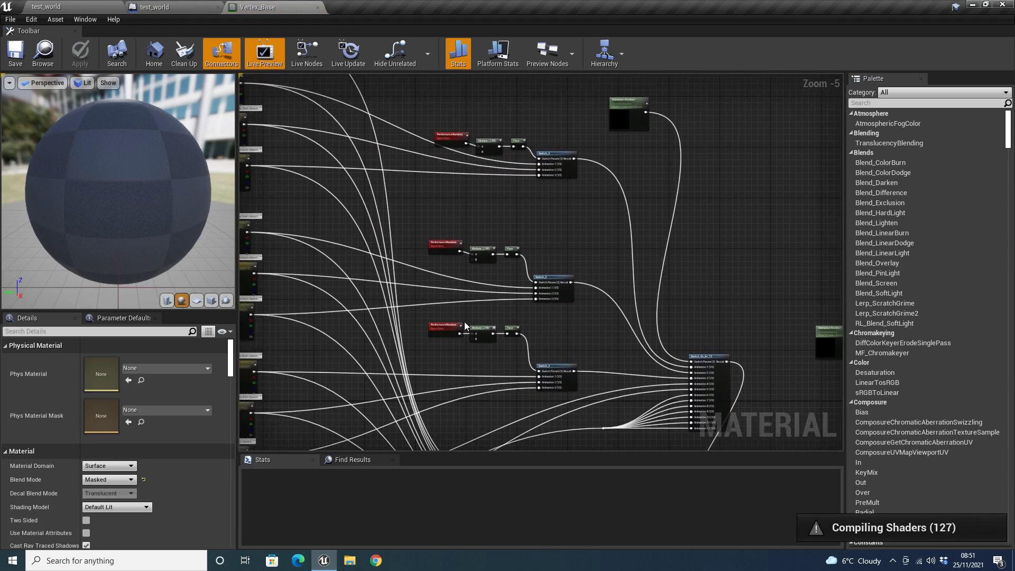
{"action": "right_click_drag", "start_coordinate": [421, 308], "coordinate": [523, 398]}
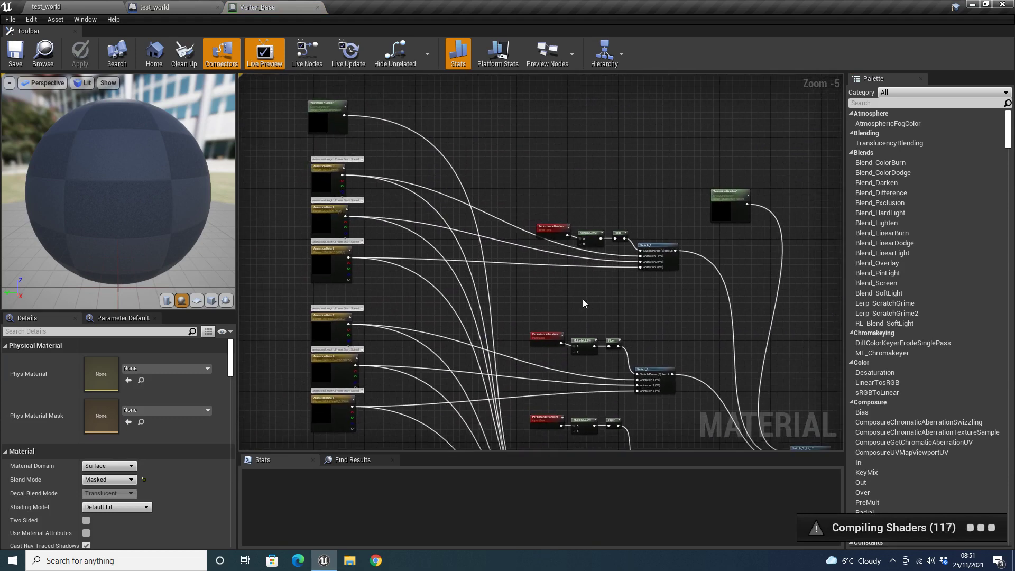
Step: Examine how PerInstanceRandom, Multiply and Floor drive the uppermost Switch_3 node's choice among three animations
{"action": "scroll", "coordinate": [583, 303], "scroll_direction": "up", "scroll_amount": 2}
{"action": "right_click_drag", "start_coordinate": [575, 357], "coordinate": [555, 378]}
{"action": "scroll", "coordinate": [715, 339], "scroll_direction": "up", "scroll_amount": 3}
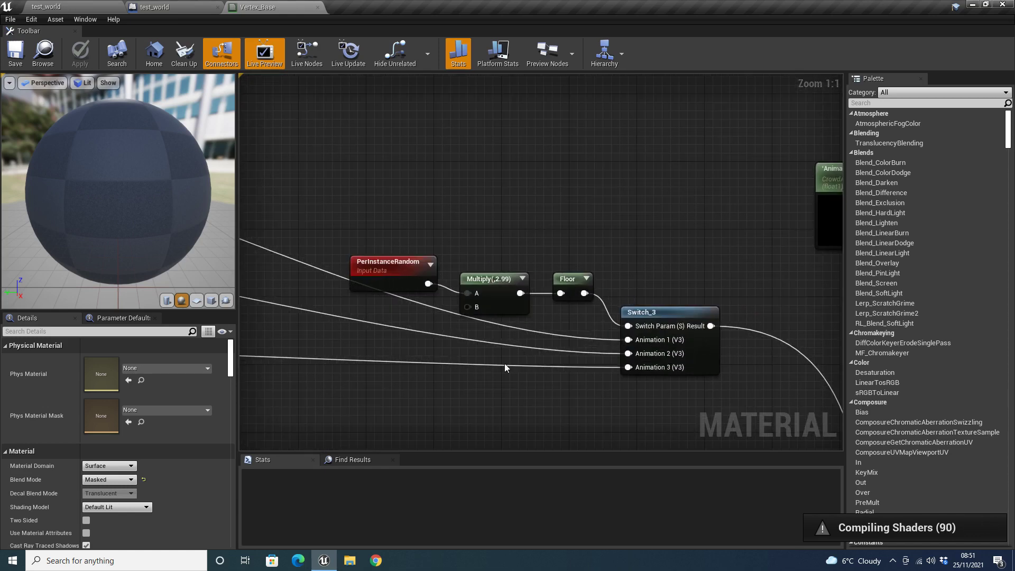
{"action": "scroll", "coordinate": [641, 327], "scroll_direction": "down", "scroll_amount": 3}
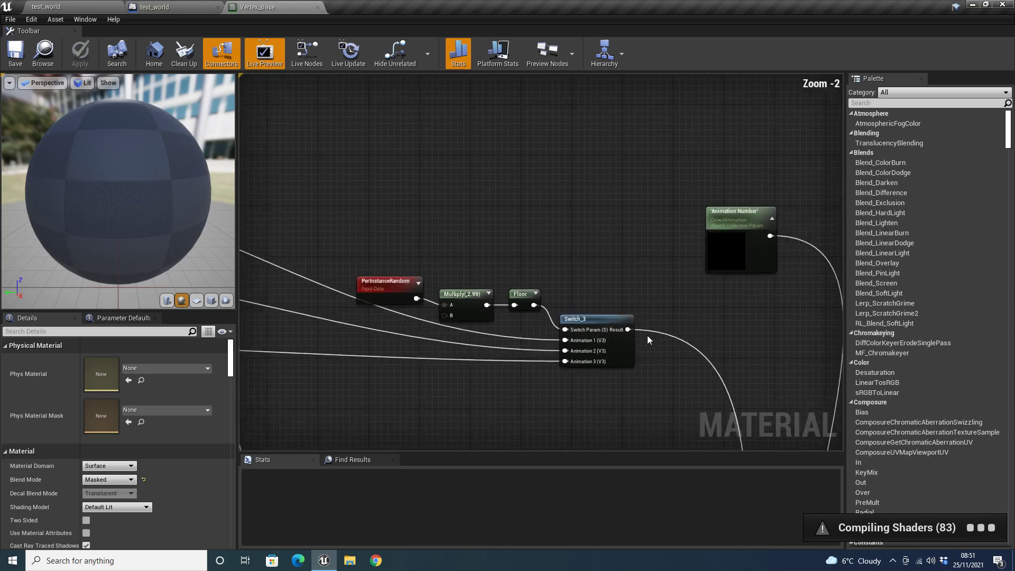
{"action": "right_click_drag", "start_coordinate": [663, 355], "coordinate": [528, 309]}
{"action": "right_click_drag", "start_coordinate": [254, 243], "coordinate": [434, 306]}
{"action": "scroll", "coordinate": [527, 328], "scroll_direction": "up", "scroll_amount": 3}
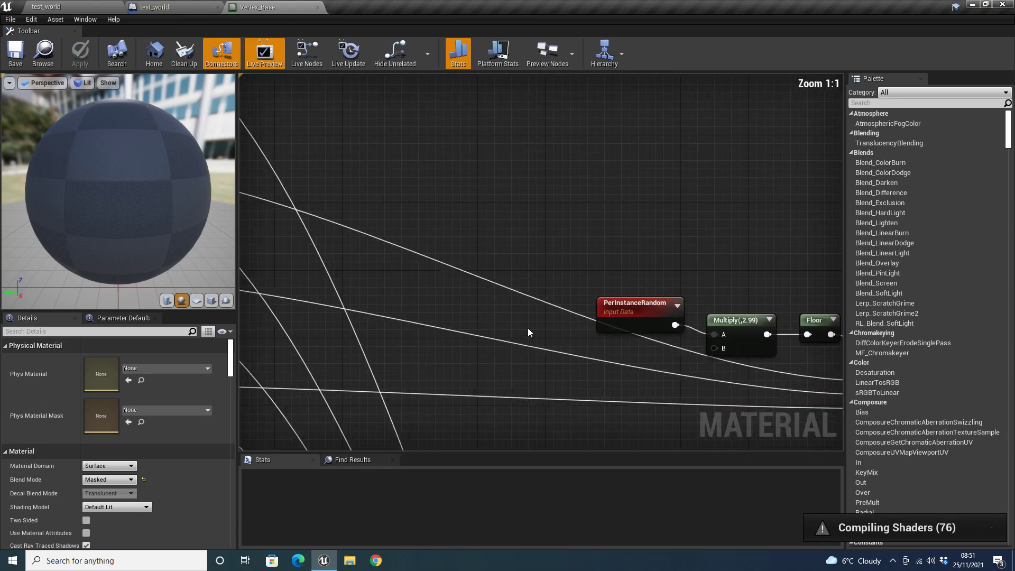
{"action": "right_click_drag", "start_coordinate": [712, 411], "coordinate": [356, 367]}
{"action": "scroll", "coordinate": [356, 372], "scroll_direction": "down", "scroll_amount": 3}
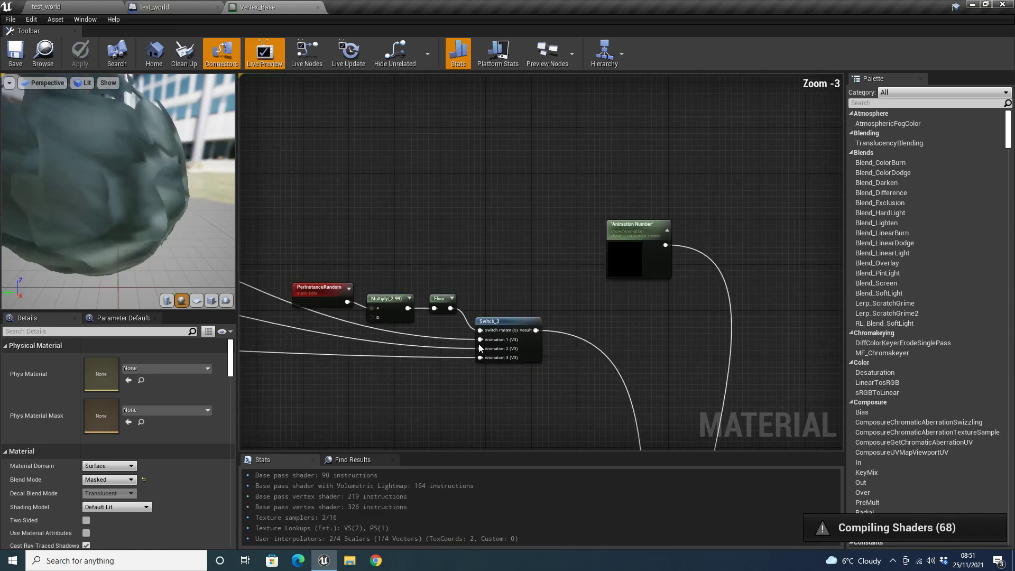
Step: Examine the Switch_On_Int_12 node fed by the Switch_3 results and the Animation Data parameters that supply them
{"action": "right_click_drag", "start_coordinate": [539, 449], "coordinate": [340, 198]}
{"action": "scroll", "coordinate": [392, 372], "scroll_direction": "down", "scroll_amount": 2}
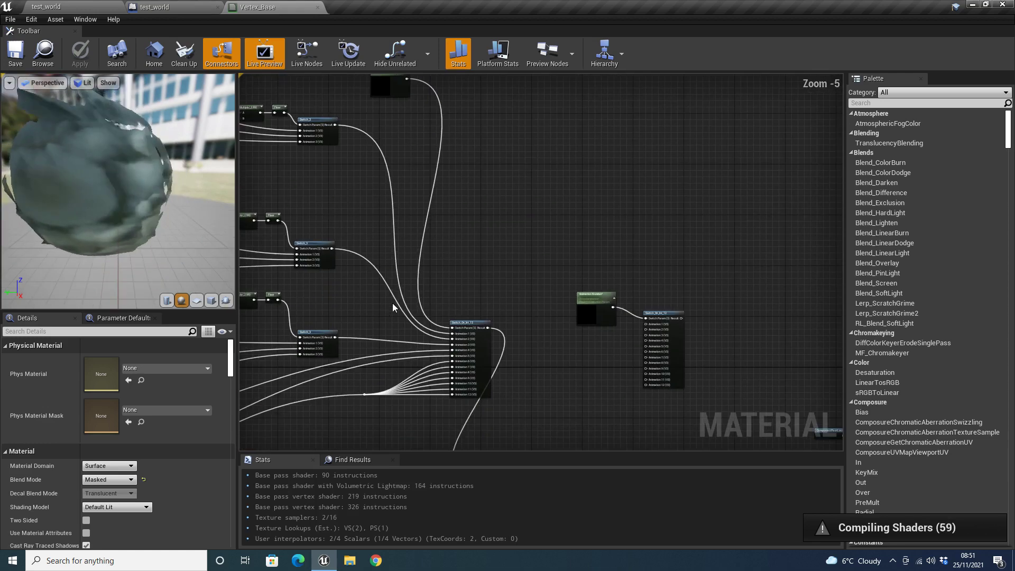
{"action": "scroll", "coordinate": [399, 320], "scroll_direction": "up", "scroll_amount": 5}
{"action": "right_click_drag", "start_coordinate": [483, 322], "coordinate": [574, 338]}
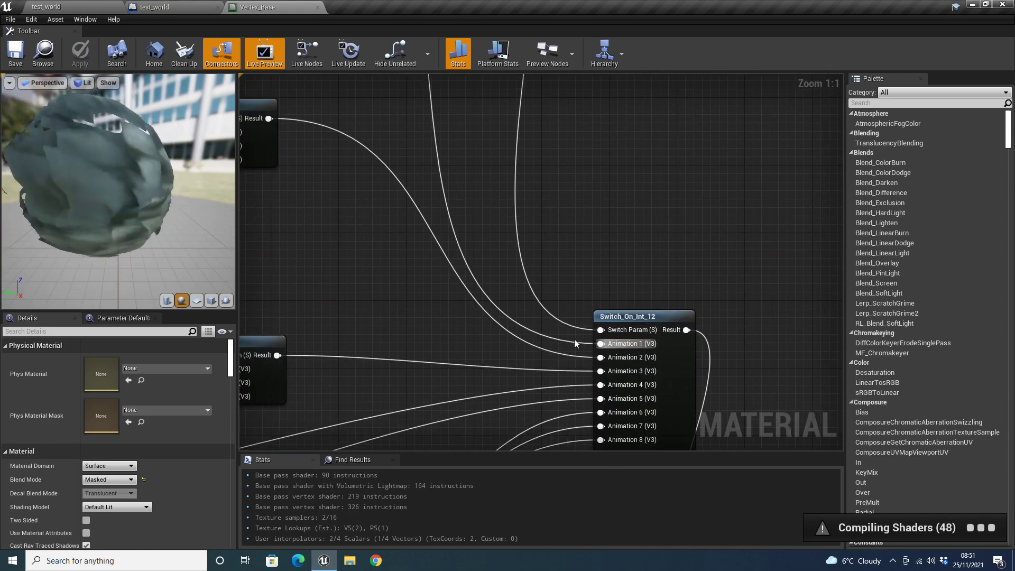
{"action": "scroll", "coordinate": [572, 337], "scroll_direction": "down", "scroll_amount": 4}
{"action": "right_click_drag", "start_coordinate": [455, 259], "coordinate": [566, 328]}
{"action": "scroll", "coordinate": [566, 328], "scroll_direction": "down", "scroll_amount": 3}
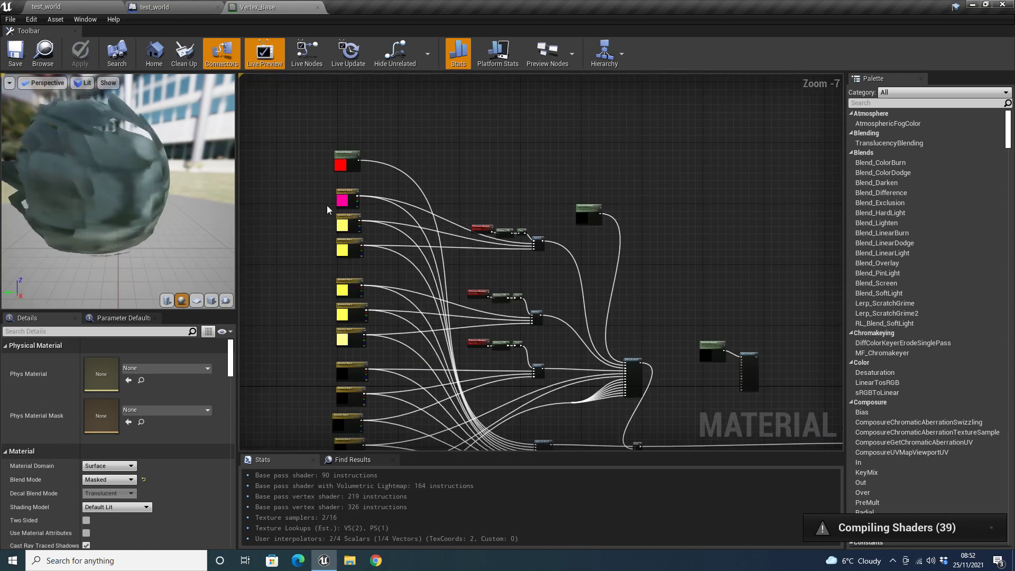
{"action": "scroll", "coordinate": [435, 280], "scroll_direction": "up", "scroll_amount": 3}
{"action": "right_click_drag", "start_coordinate": [435, 281], "coordinate": [390, 156]}
{"action": "right_click_drag", "start_coordinate": [297, 280], "coordinate": [528, 282]}
{"action": "scroll", "coordinate": [529, 282], "scroll_direction": "up", "scroll_amount": 1}
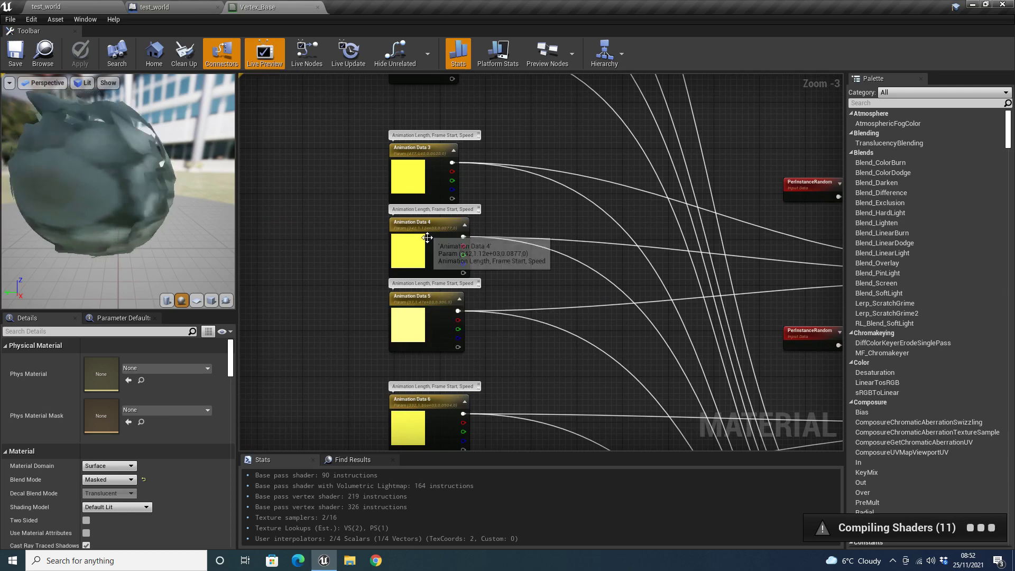
{"action": "right_click_drag", "start_coordinate": [502, 246], "coordinate": [601, 198]}
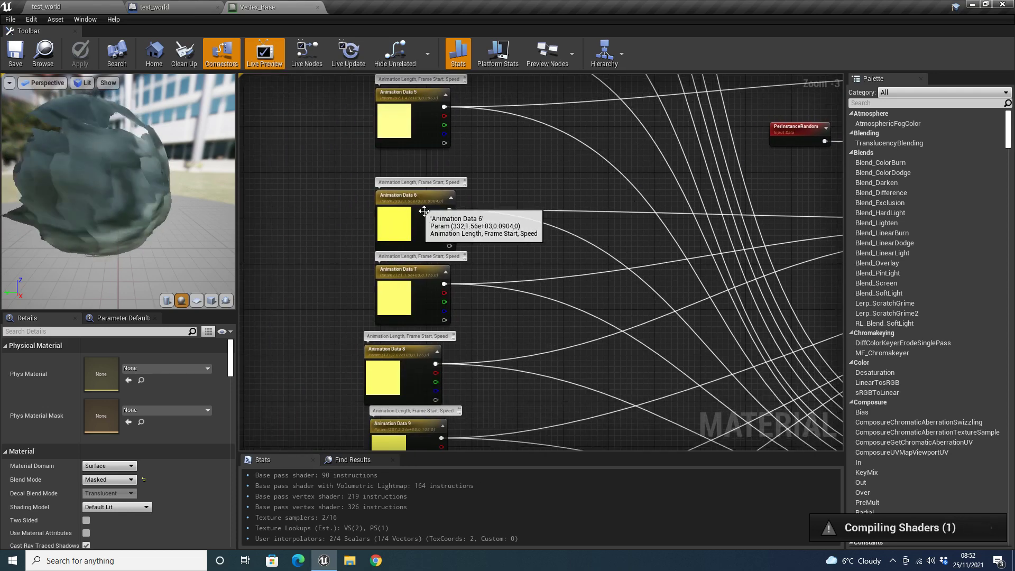
Step: Move the Animation Data 6, 7 and 8 nodes slightly upward as a group in the graph
{"action": "right_click_drag", "start_coordinate": [445, 276], "coordinate": [393, 285]}
{"action": "scroll", "coordinate": [363, 249], "scroll_direction": "down", "scroll_amount": 2}
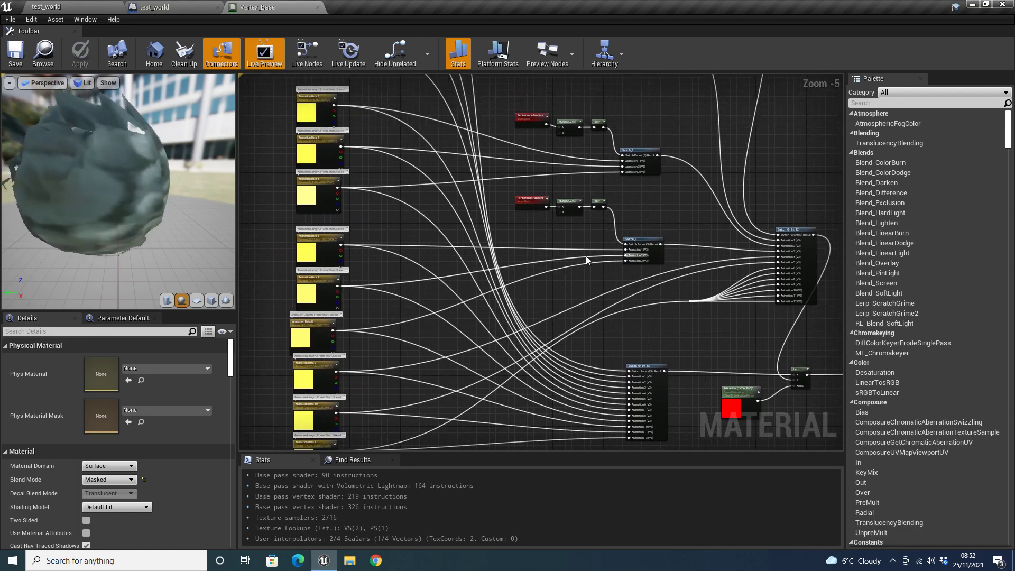
{"action": "left_click_drag", "start_coordinate": [277, 241], "coordinate": [324, 320]}
{"action": "left_click", "coordinate": [392, 313]}
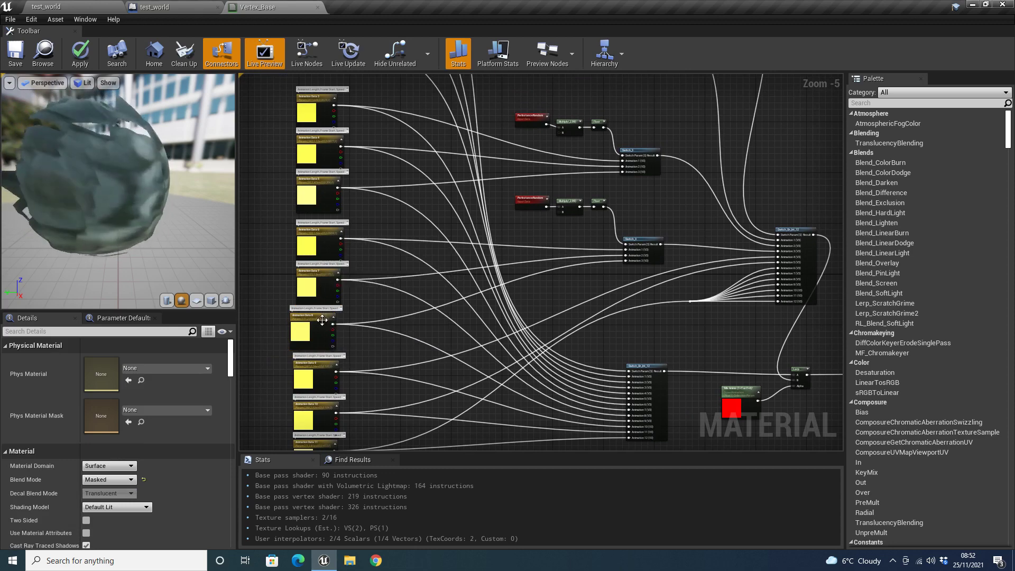
Step: Examine the three randomized Switch_3 groups and the Lerp node controlled by the Mix Anims (1=T or F=0) parameter
{"action": "scroll", "coordinate": [516, 241], "scroll_direction": "up", "scroll_amount": 4}
{"action": "right_click_drag", "start_coordinate": [516, 241], "coordinate": [408, 266]}
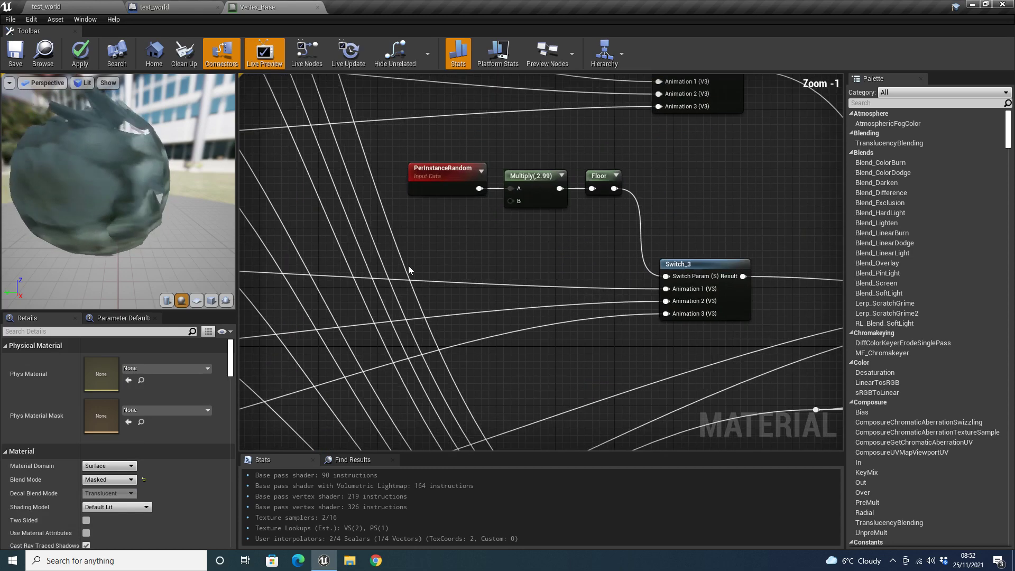
{"action": "right_click_drag", "start_coordinate": [739, 263], "coordinate": [539, 430]}
{"action": "scroll", "coordinate": [583, 368], "scroll_direction": "down", "scroll_amount": 4}
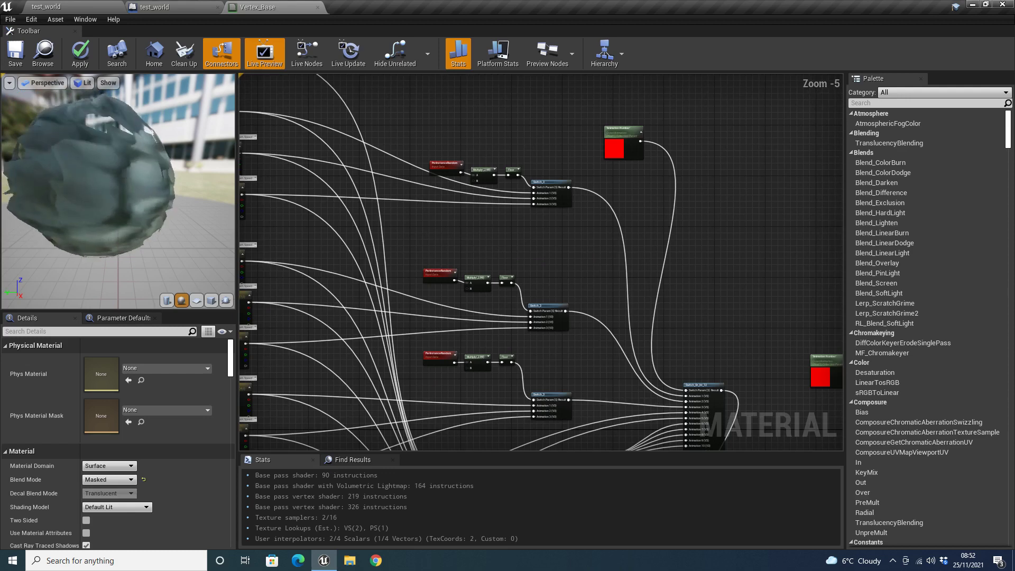
{"action": "right_click_drag", "start_coordinate": [485, 221], "coordinate": [699, 279]}
{"action": "right_click_drag", "start_coordinate": [801, 321], "coordinate": [570, 239]}
{"action": "right_click_drag", "start_coordinate": [460, 290], "coordinate": [601, 210]}
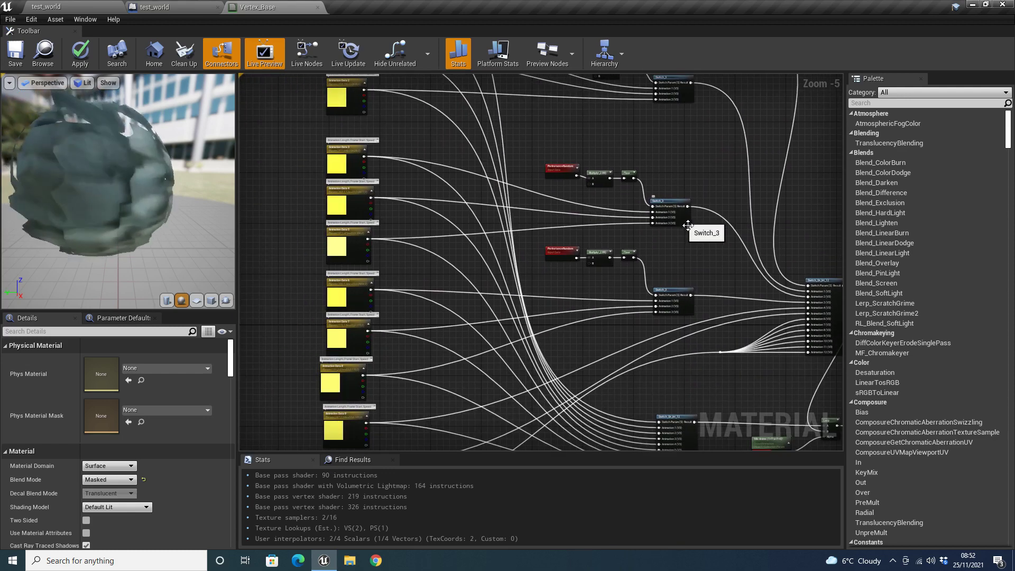
{"action": "scroll", "coordinate": [503, 335], "scroll_direction": "up", "scroll_amount": 5}
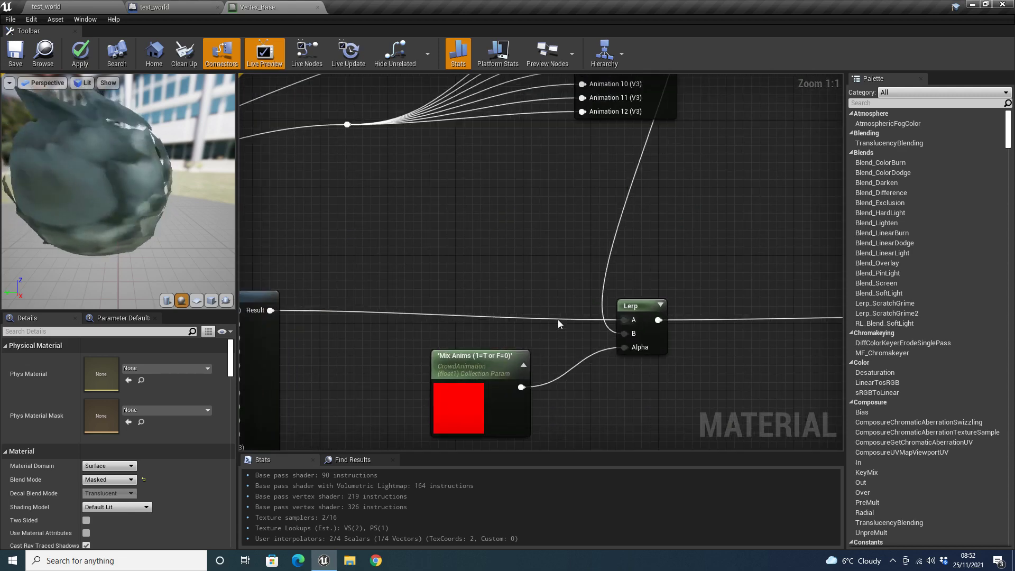
{"action": "scroll", "coordinate": [558, 320], "scroll_direction": "down", "scroll_amount": 2}
{"action": "right_click_drag", "start_coordinate": [557, 320], "coordinate": [634, 437]}
{"action": "scroll", "coordinate": [534, 343], "scroll_direction": "down", "scroll_amount": 2}
{"action": "mouse_move", "coordinate": [534, 343]}
{"action": "right_mouse_down"}
{"action": "mouse_move", "coordinate": [734, 354]}
{"action": "mouse_move", "coordinate": [546, 330]}
{"action": "right_mouse_up"}
{"action": "scroll", "coordinate": [706, 349], "scroll_direction": "down", "scroll_amount": 1}
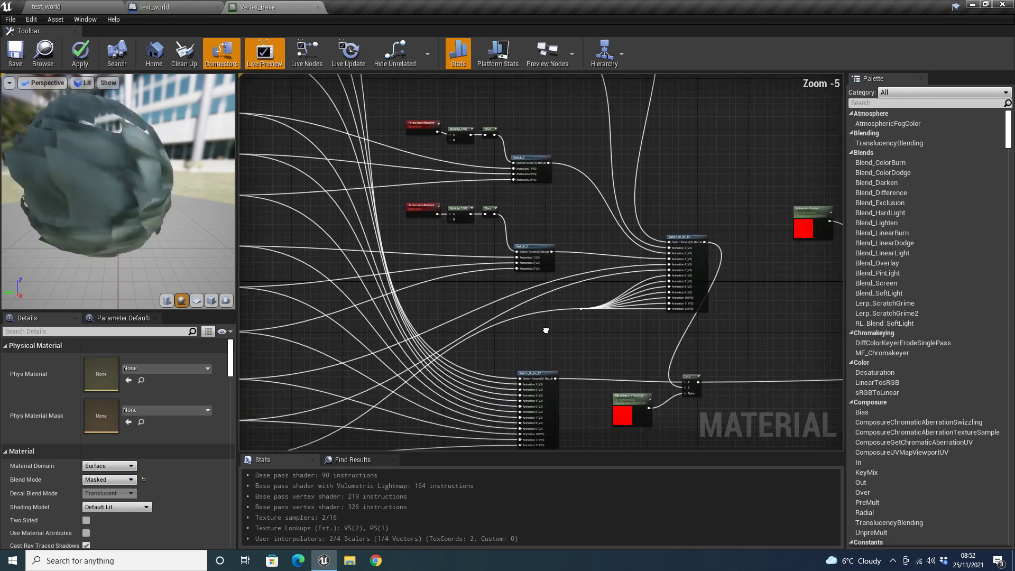
Step: Trace the upper Switch_On_Int_12 node's Animation 4 to Animation 12 inputs back to their Animation Data nodes
{"action": "scroll", "coordinate": [607, 320], "scroll_direction": "up", "scroll_amount": 3}
{"action": "right_click_drag", "start_coordinate": [673, 313], "coordinate": [809, 75]}
{"action": "right_click_drag", "start_coordinate": [593, 248], "coordinate": [445, 441]}
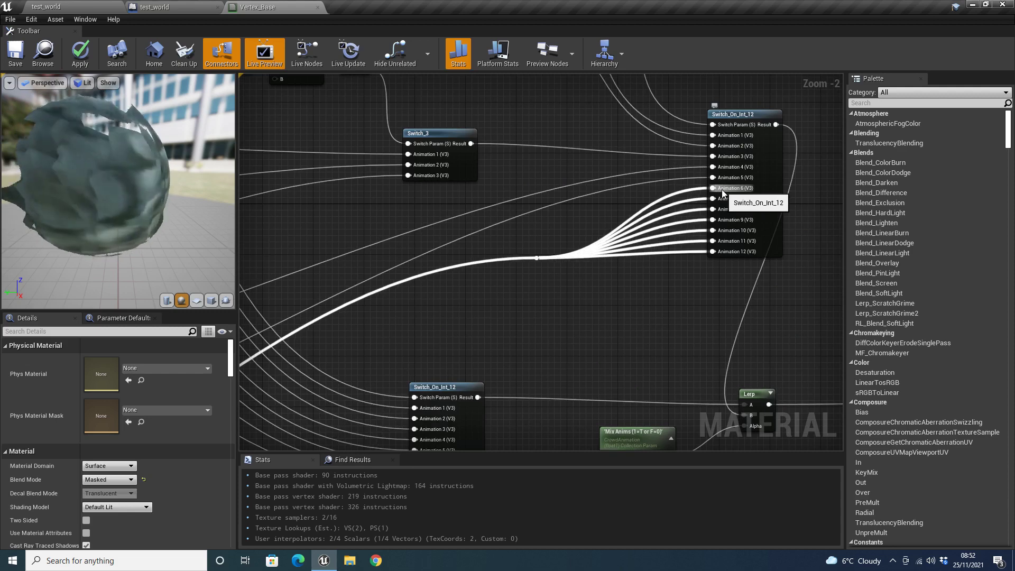
{"action": "scroll", "coordinate": [727, 252], "scroll_direction": "down", "scroll_amount": 4}
{"action": "scroll", "coordinate": [707, 281], "scroll_direction": "up", "scroll_amount": 4}
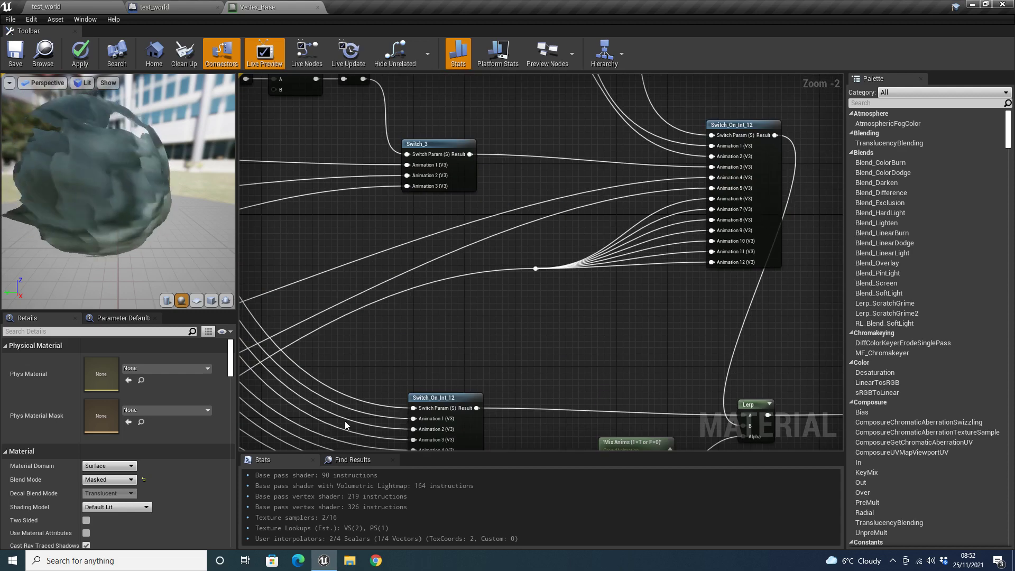
{"action": "right_click_drag", "start_coordinate": [402, 338], "coordinate": [840, 206]}
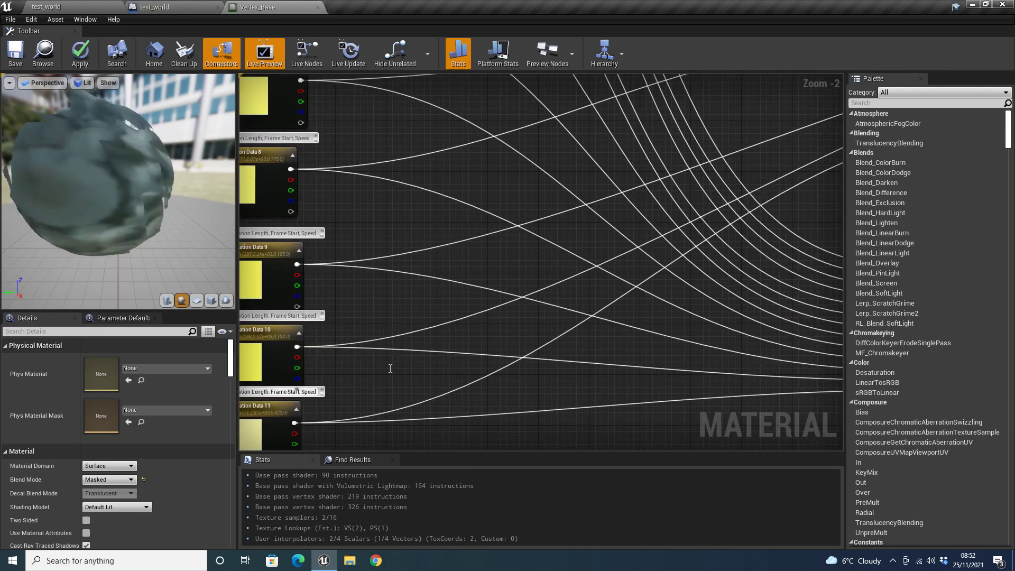
{"action": "right_click_drag", "start_coordinate": [347, 390], "coordinate": [489, 270]}
{"action": "right_click_drag", "start_coordinate": [577, 319], "coordinate": [241, 383]}
{"action": "right_click_drag", "start_coordinate": [854, 402], "coordinate": [855, 425]}
Step: Follow the Lerp output to the vertex animation nodes and return to the Switch_On_Int_12 area of the graph
{"action": "scroll", "coordinate": [853, 426], "scroll_direction": "down", "scroll_amount": 2}
{"action": "scroll", "coordinate": [566, 397], "scroll_direction": "down", "scroll_amount": 3}
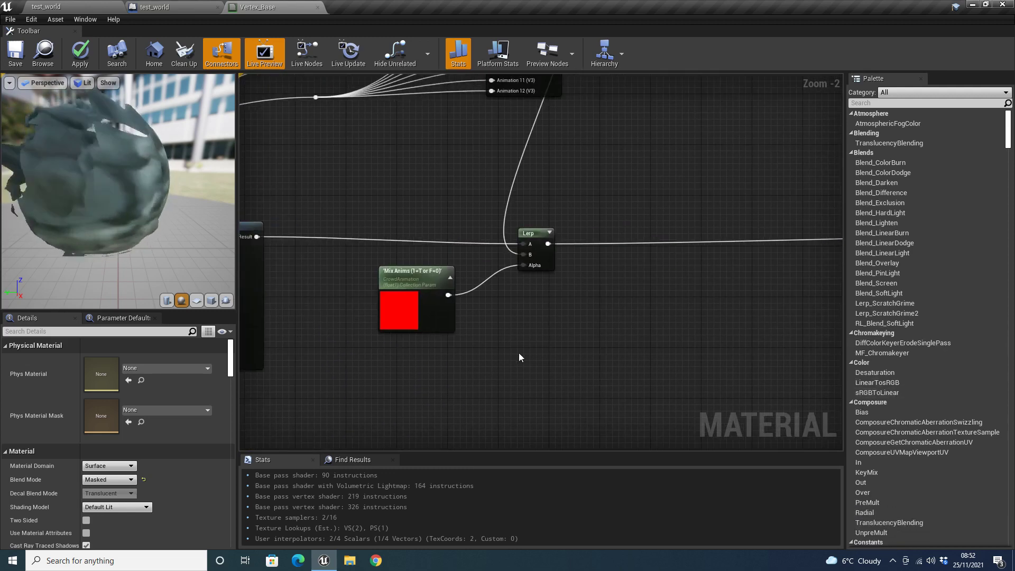
{"action": "right_click_drag", "start_coordinate": [553, 329], "coordinate": [273, 398]}
{"action": "right_click", "coordinate": [279, 397]}
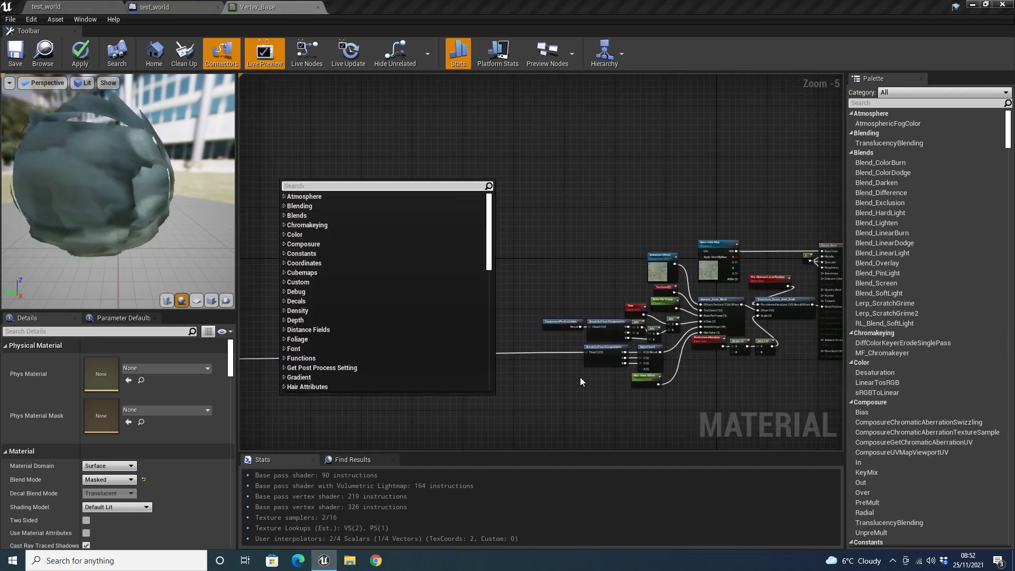
{"action": "left_click", "coordinate": [639, 401]}
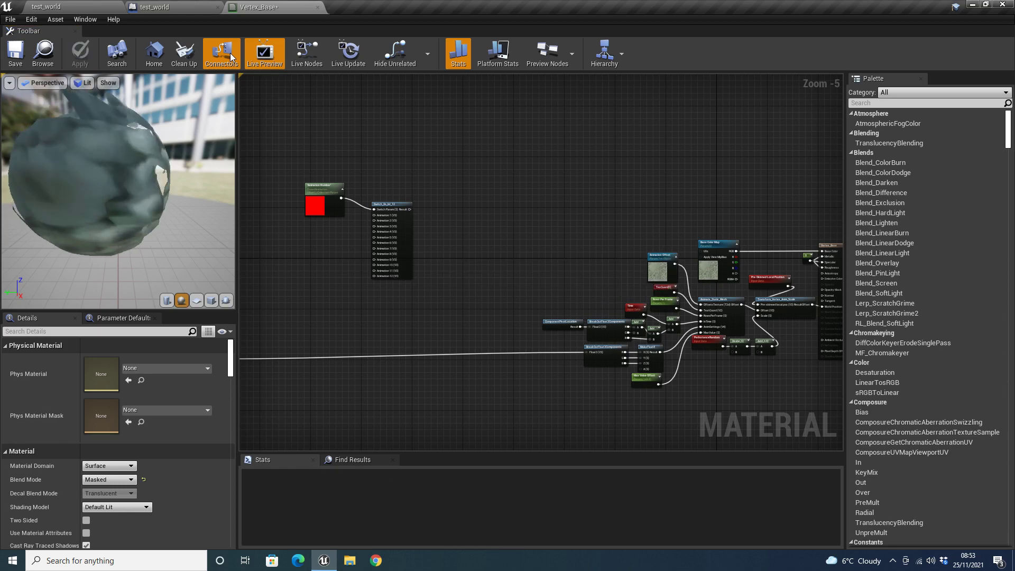
{"action": "right_click_drag", "start_coordinate": [362, 104], "coordinate": [553, 226]}
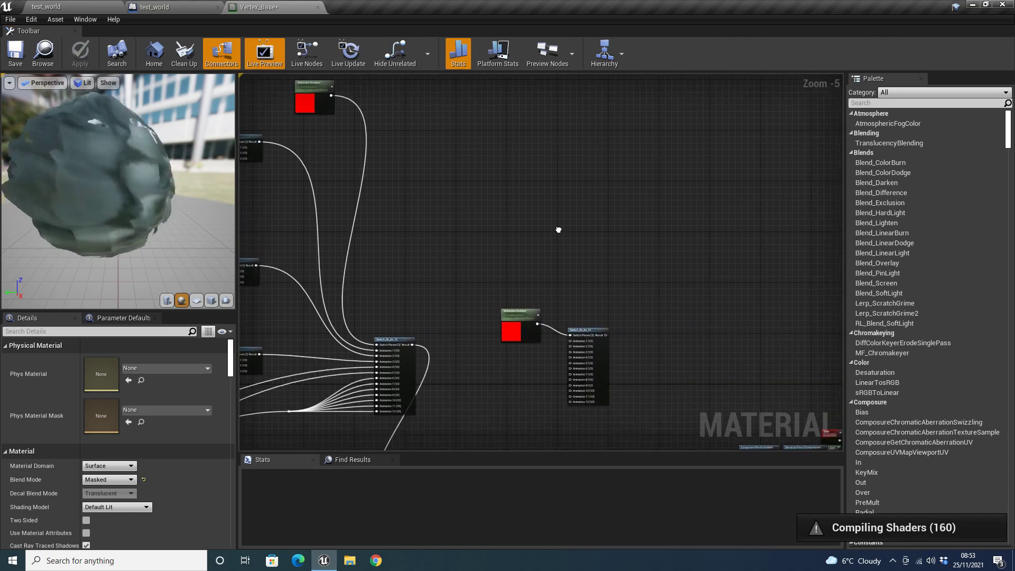